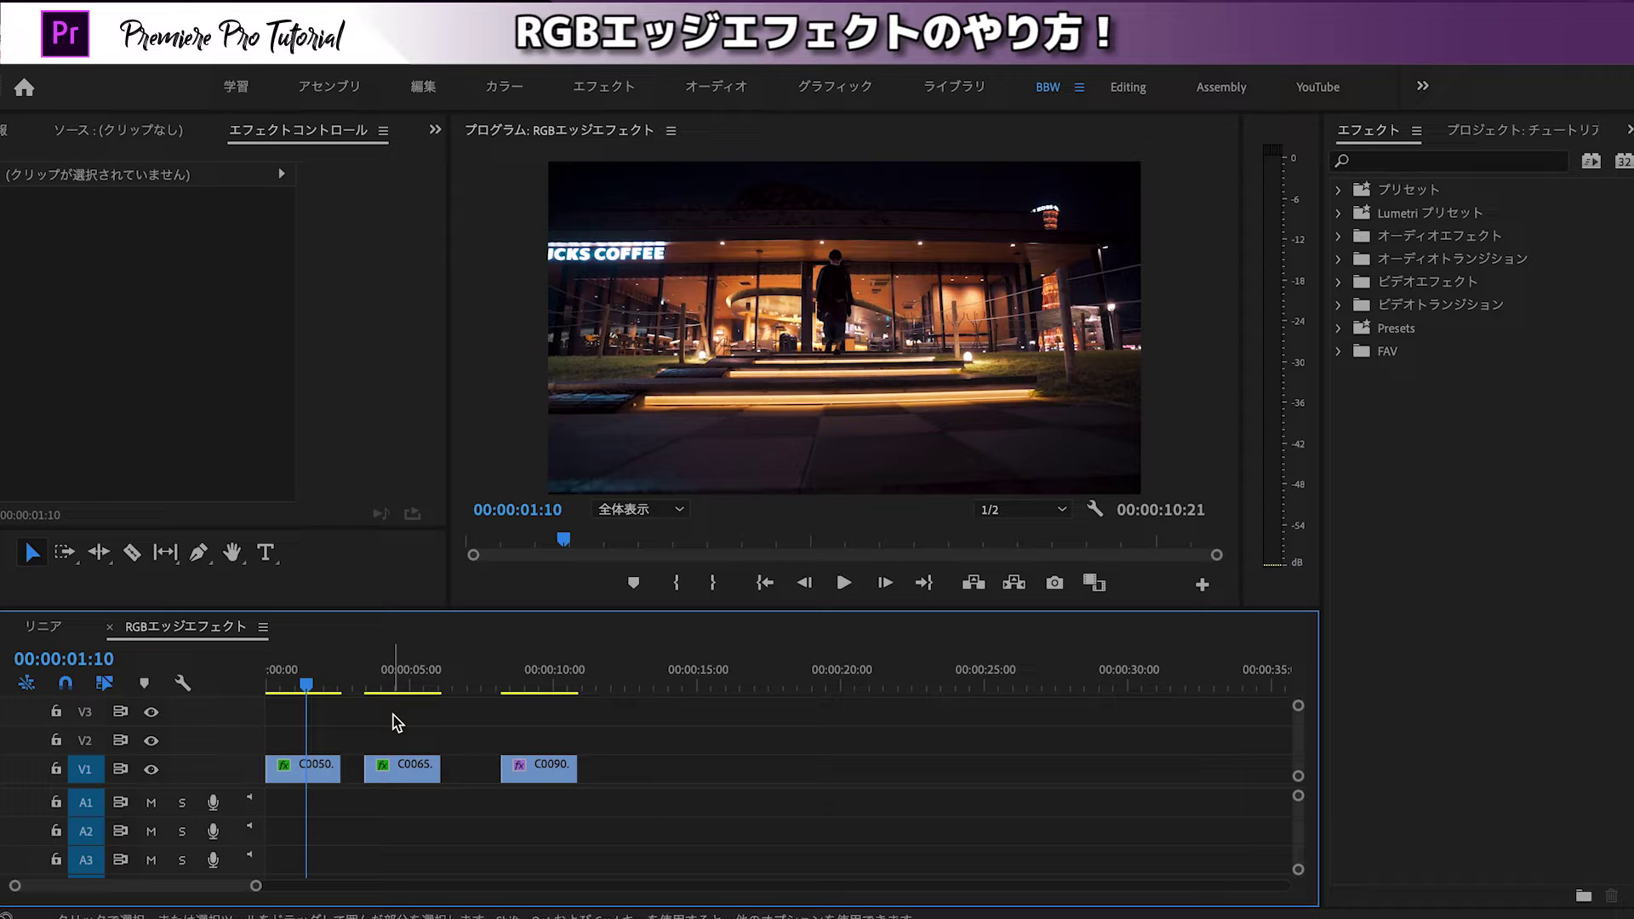
Step: Preview clips C0050, C0065 and C0090 in turn, ending back on C0050
left_click(329, 776)
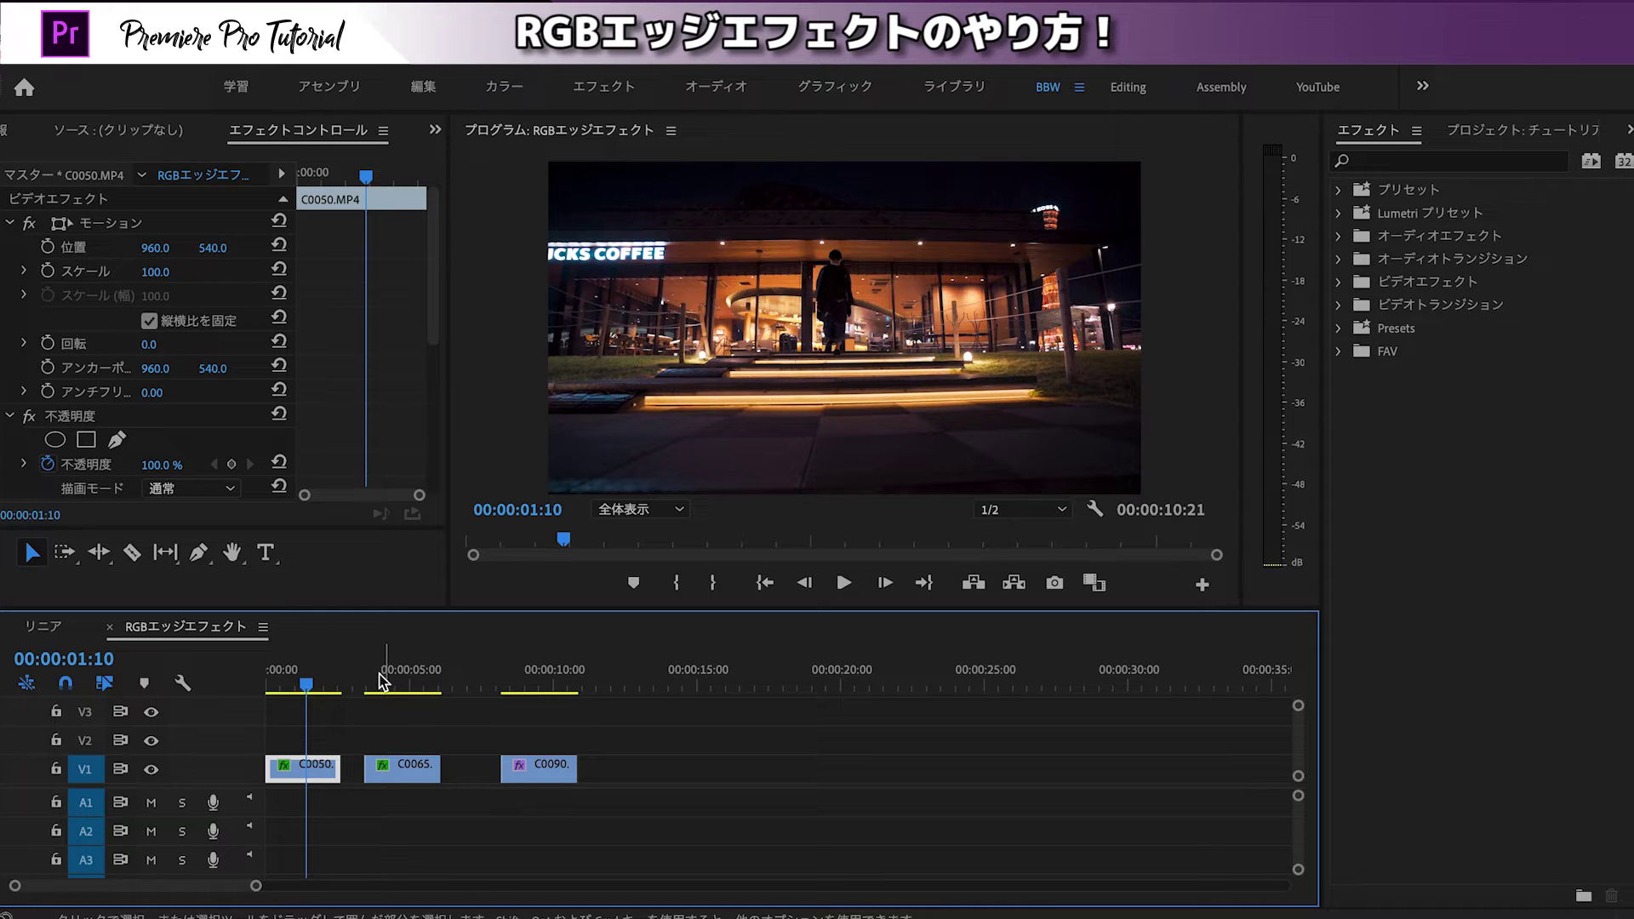
left_click(383, 766)
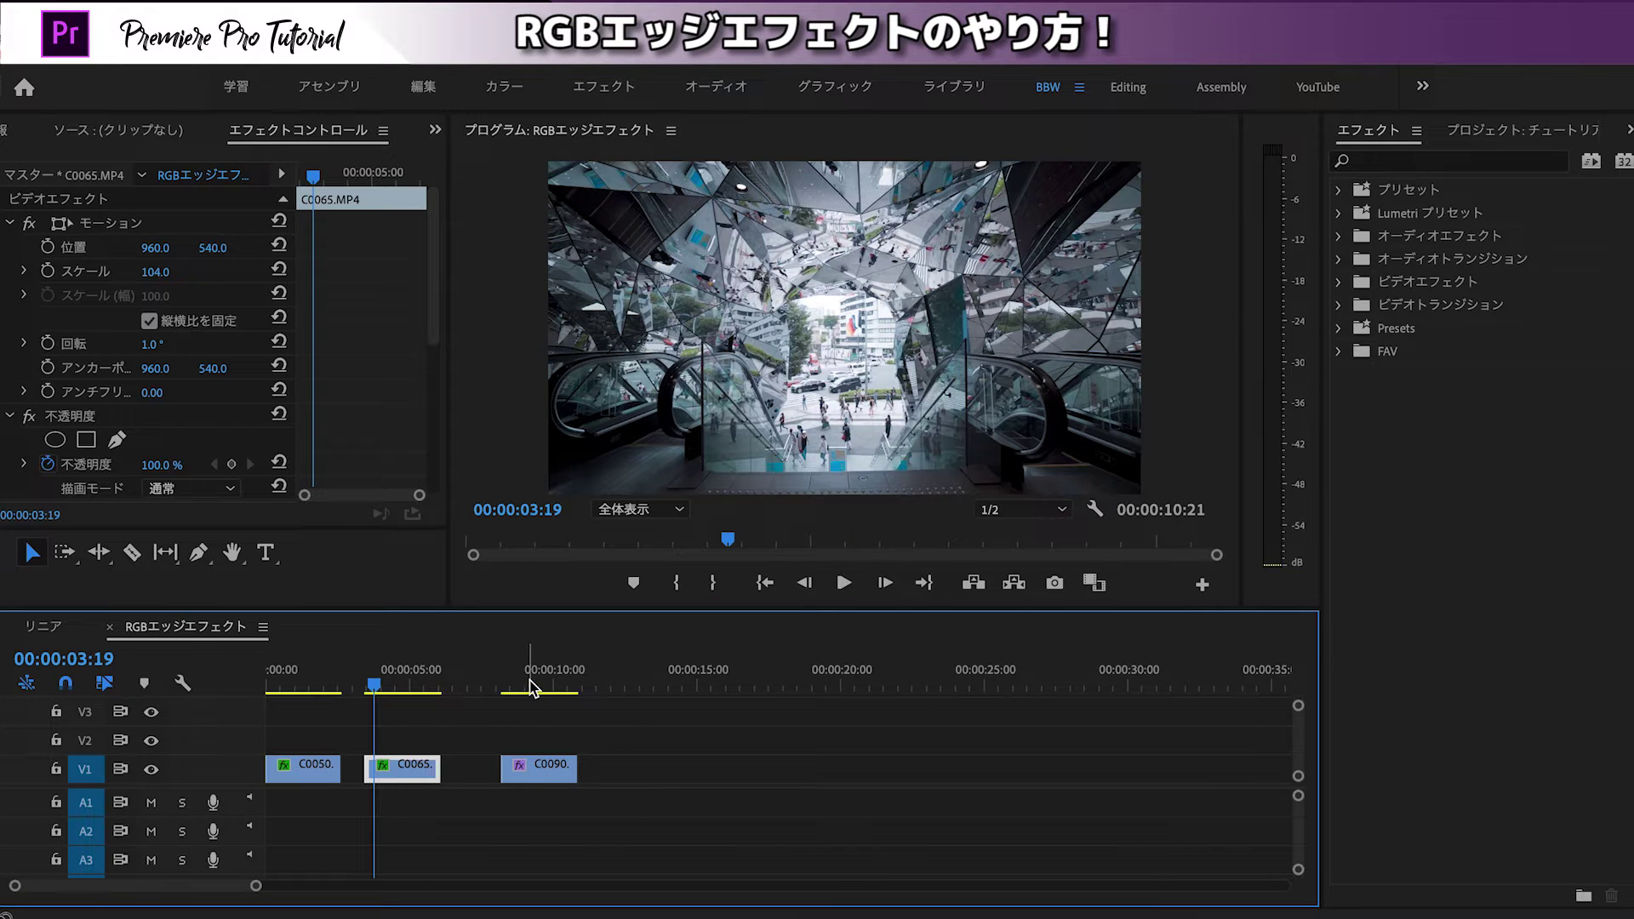
left_click(528, 766)
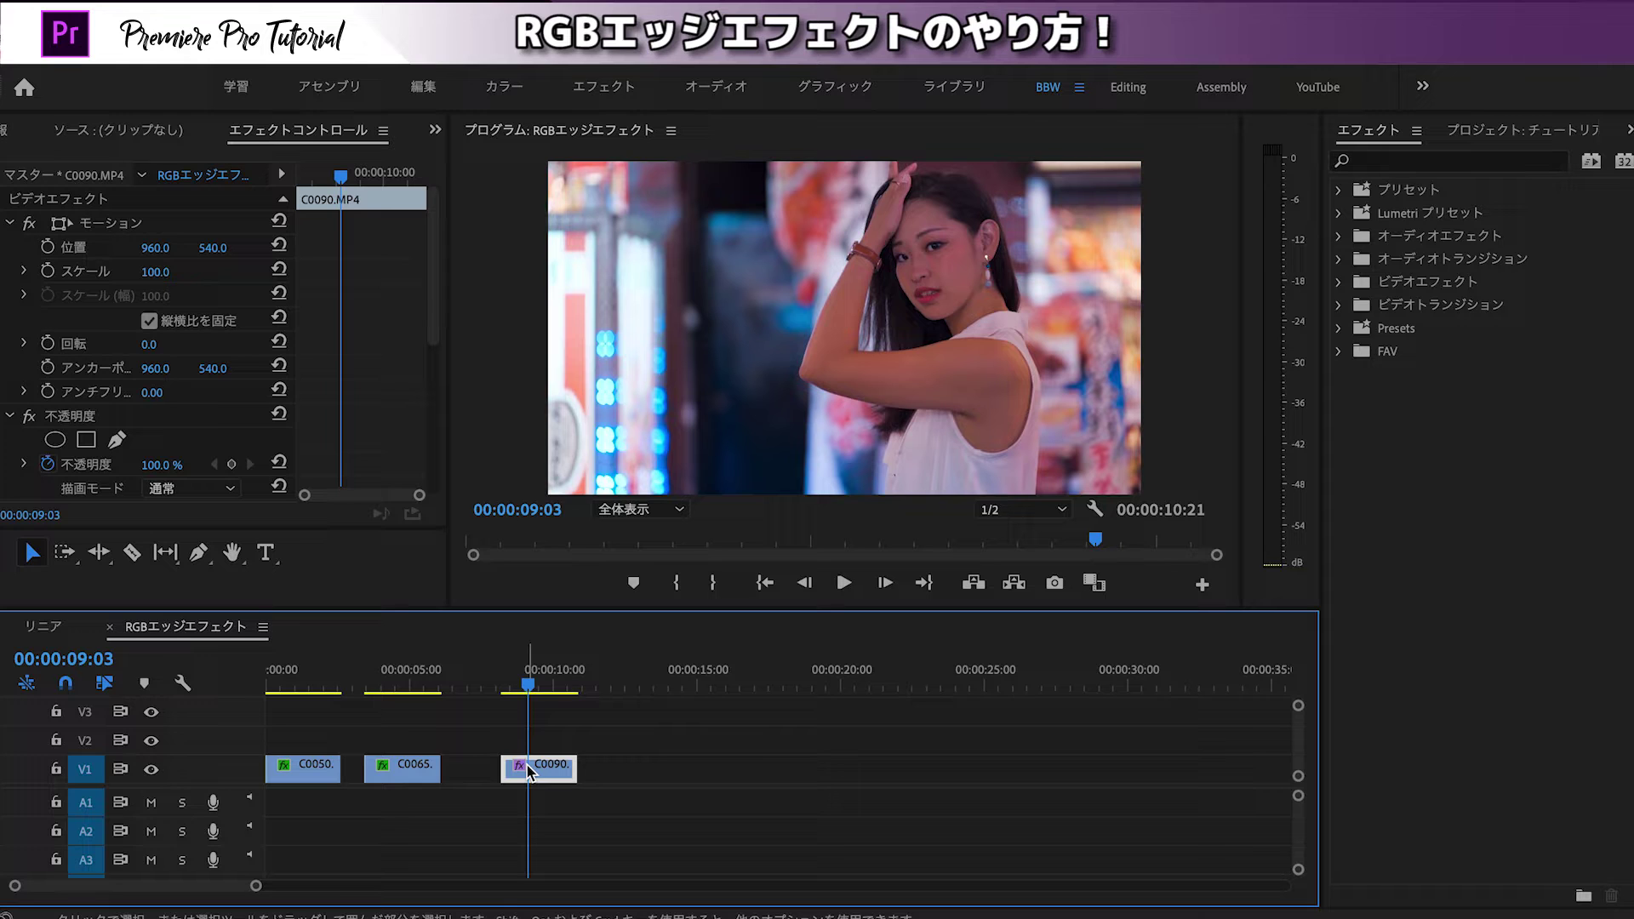
left_click(318, 764)
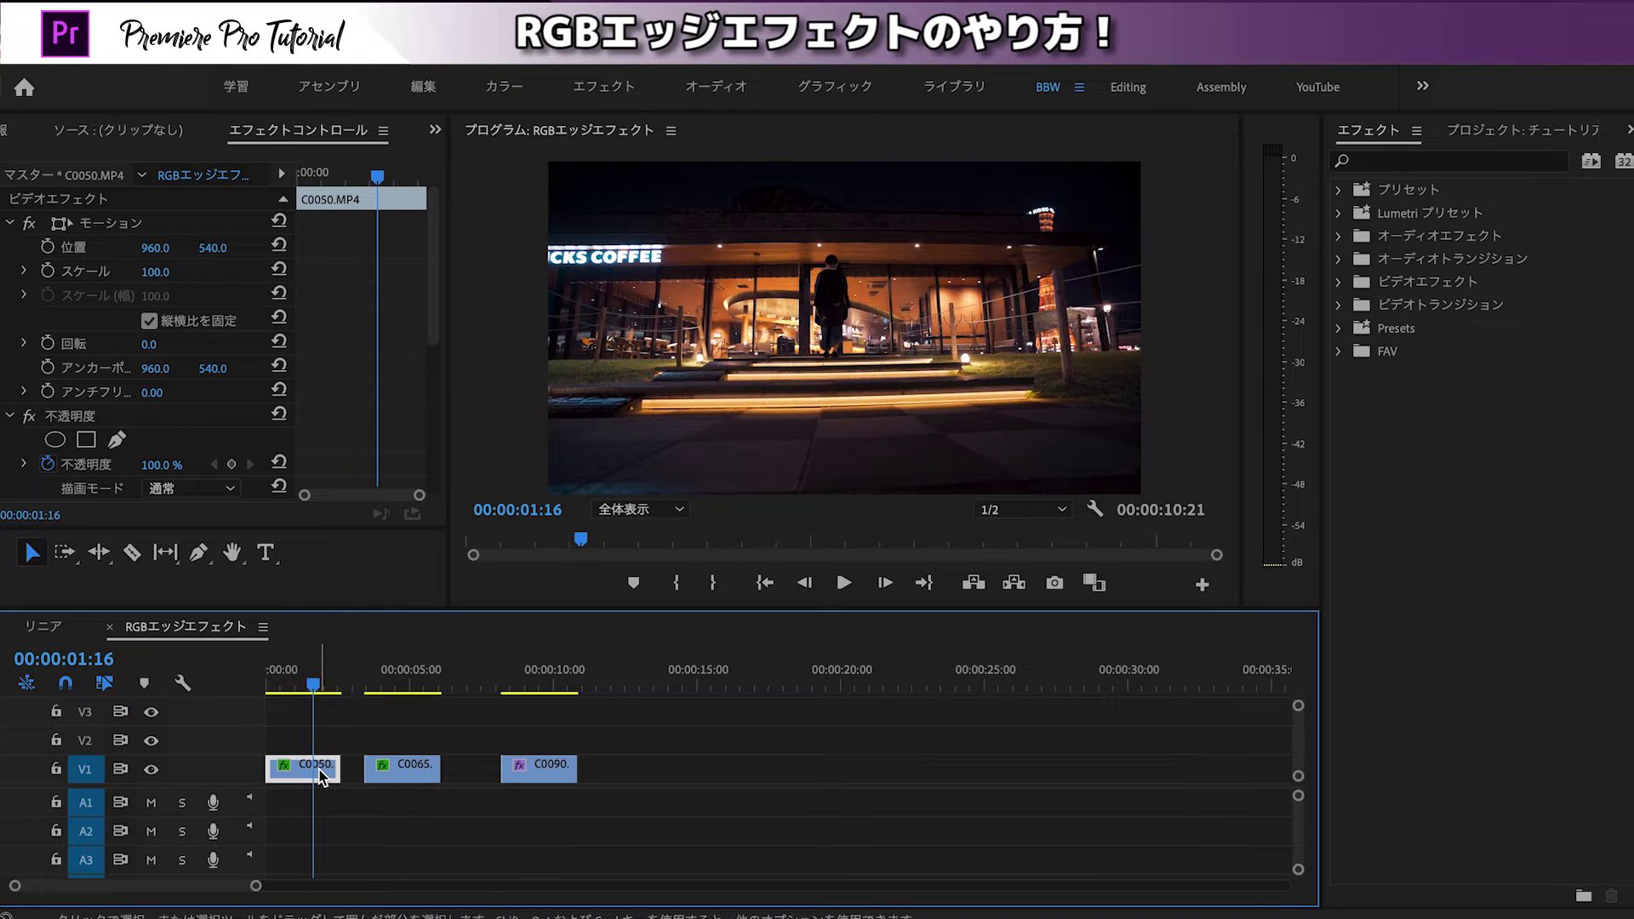
Step: Alt-drag C0050 up onto V2 above the original and select the copy
left_click_drag(320, 776, 323, 756)
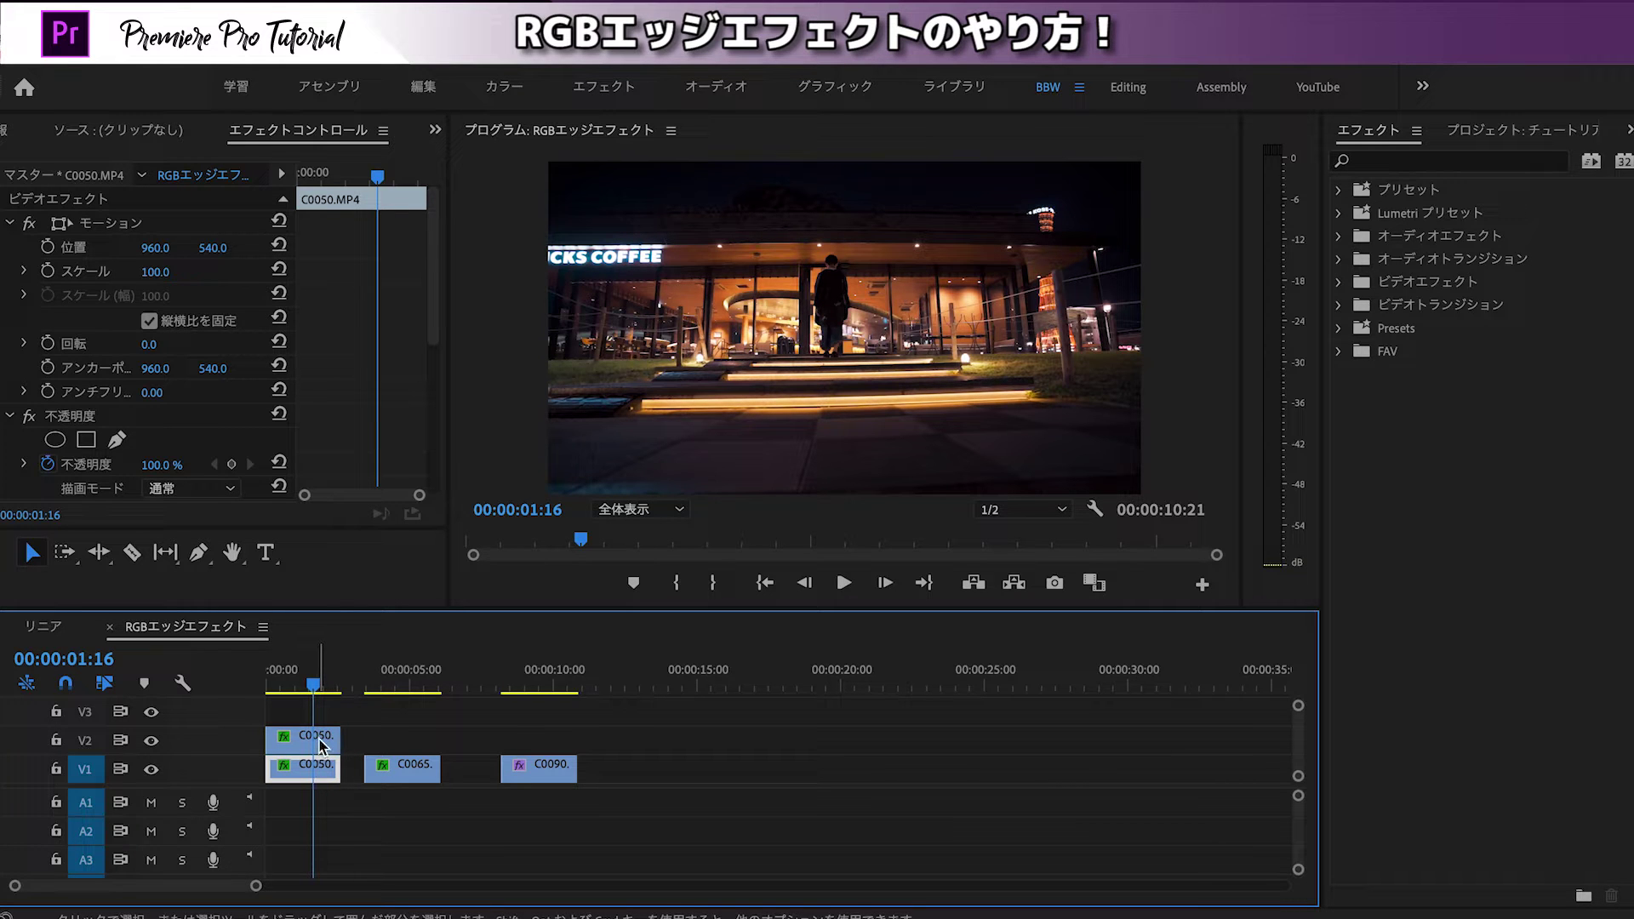
left_click(320, 741)
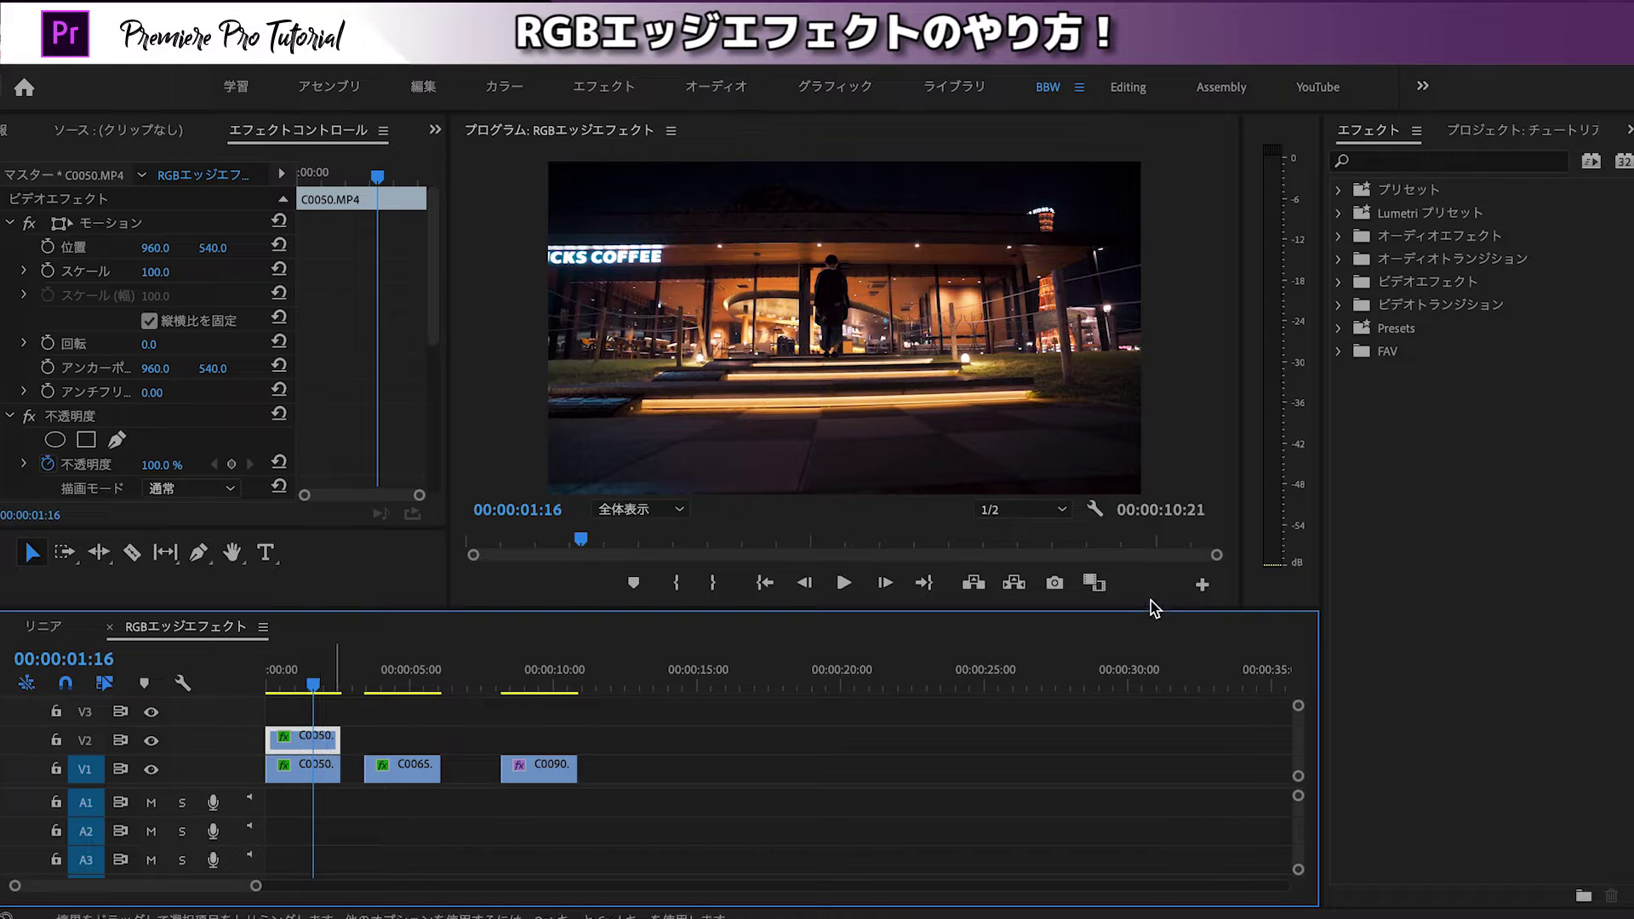
left_click(1415, 163)
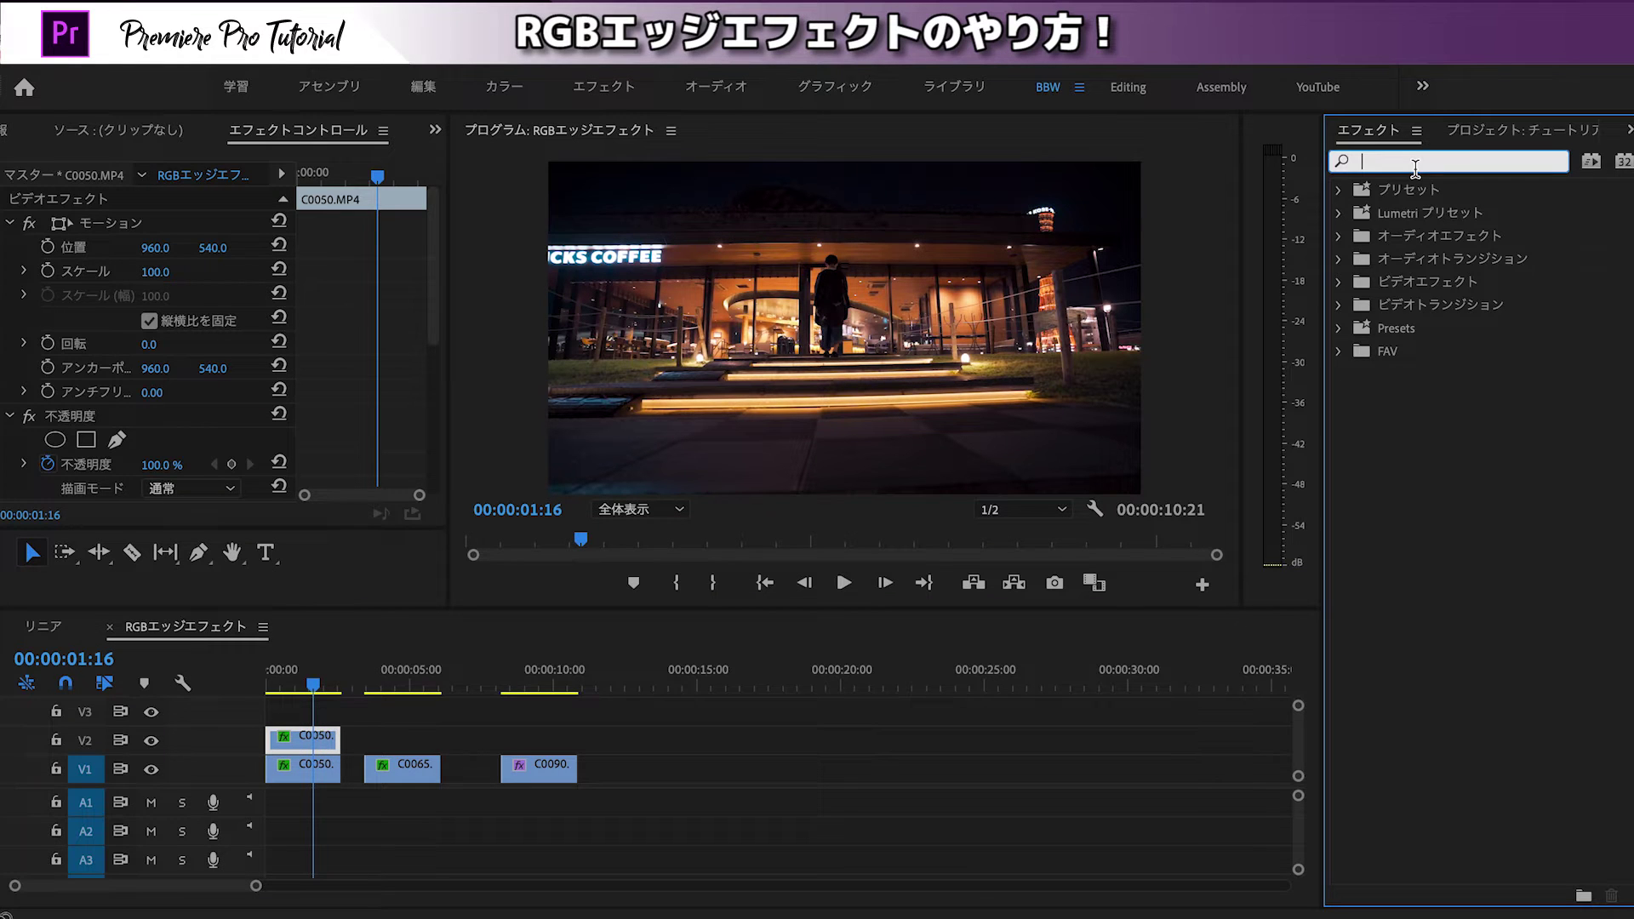
Step: Search 'rgb' and apply カラーバランス (RGB) to the C0050 copy on V2
type("rgb")
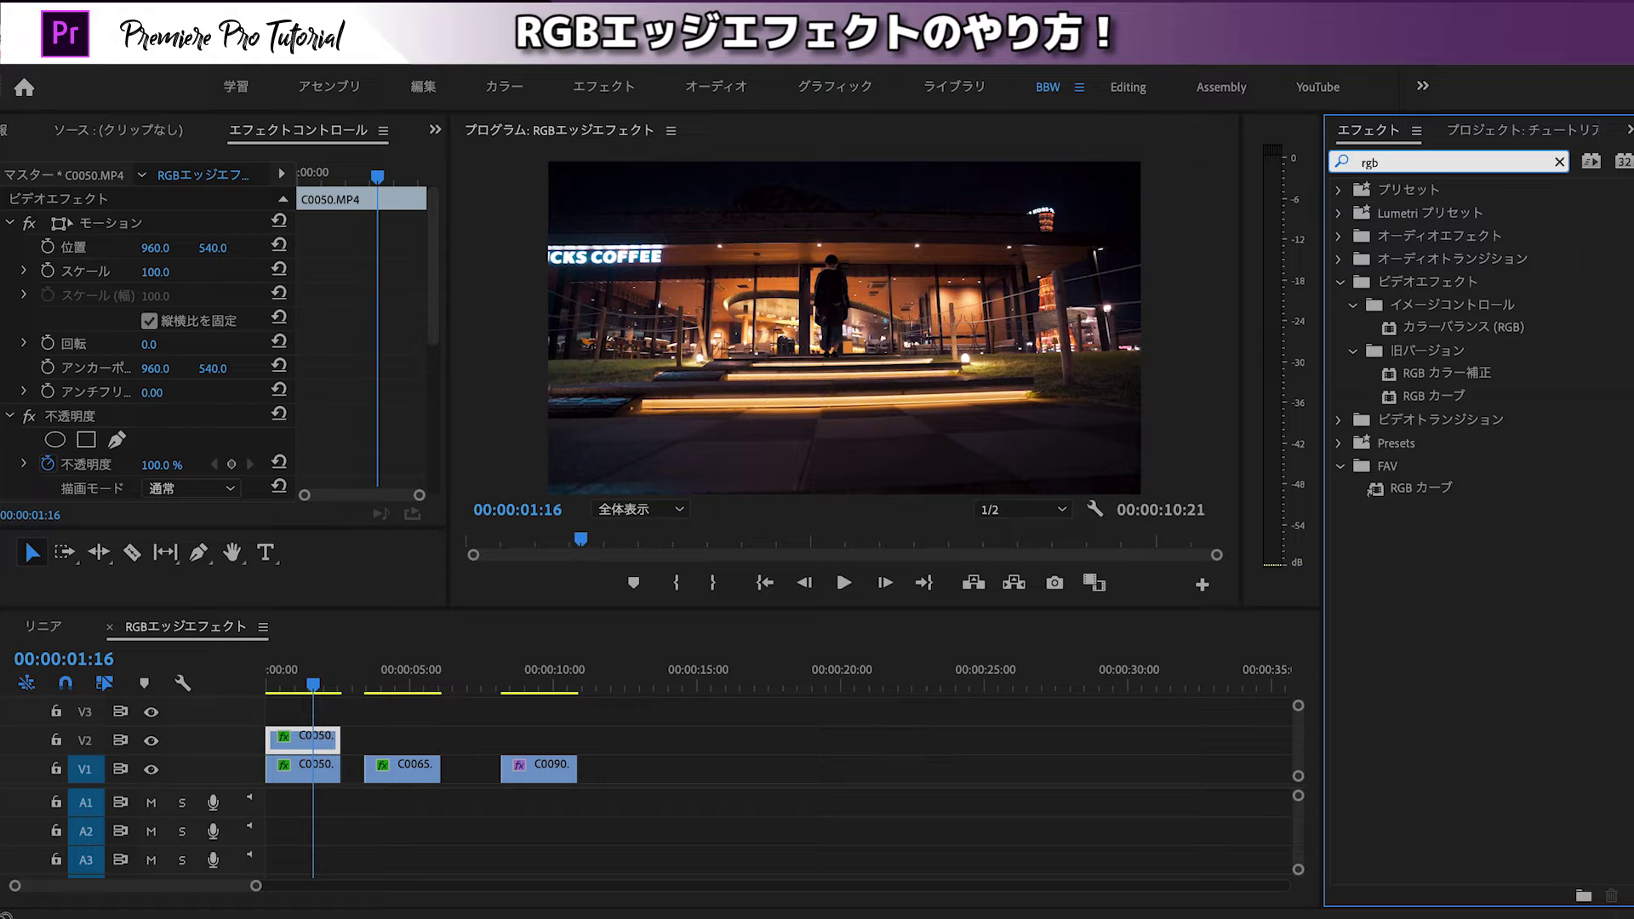
left_click_drag(1447, 329, 290, 738)
scroll(289, 739, "up", 5)
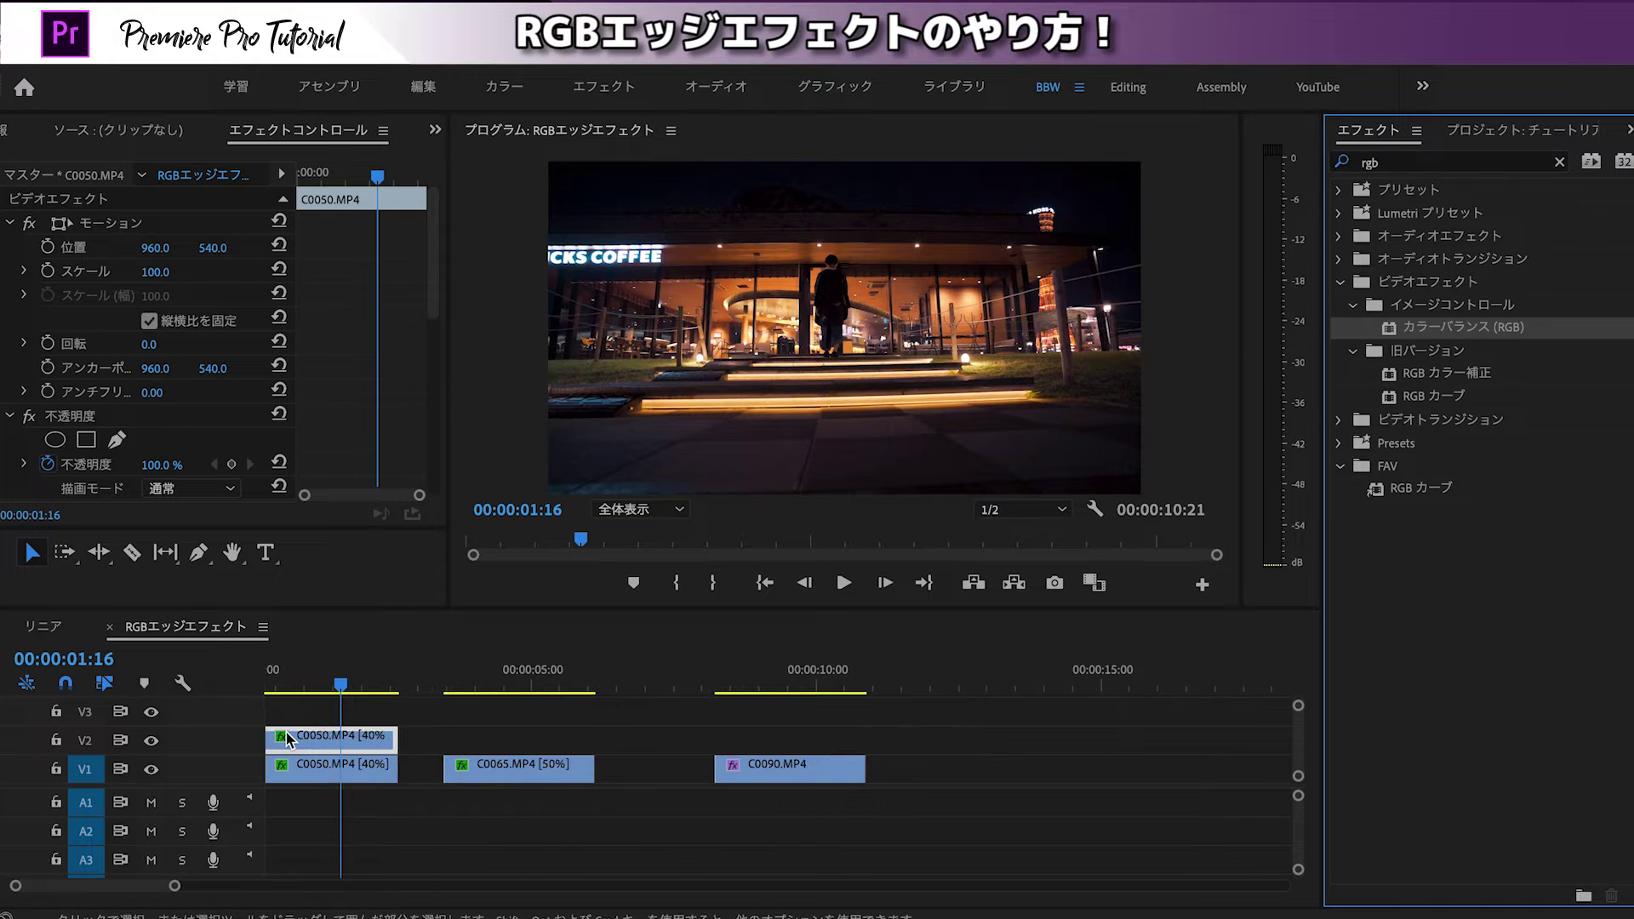
scroll(290, 738, "up", 3)
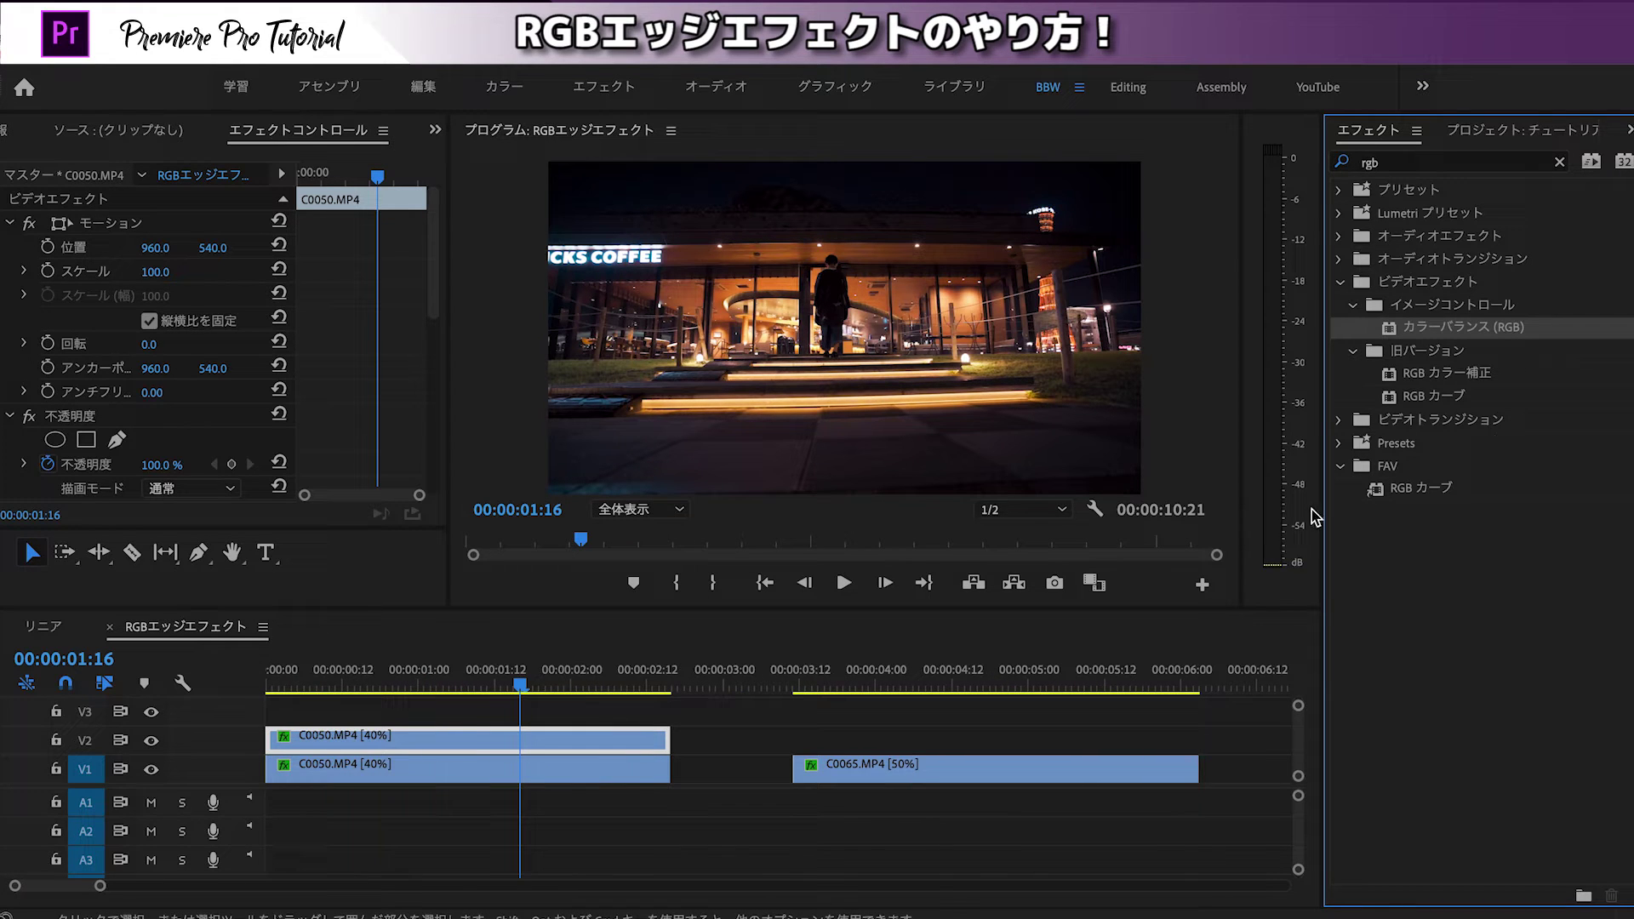
Step: Search 'レンズ' and apply レンズゆがみ補正 to the same V2 copy
left_click(1559, 162)
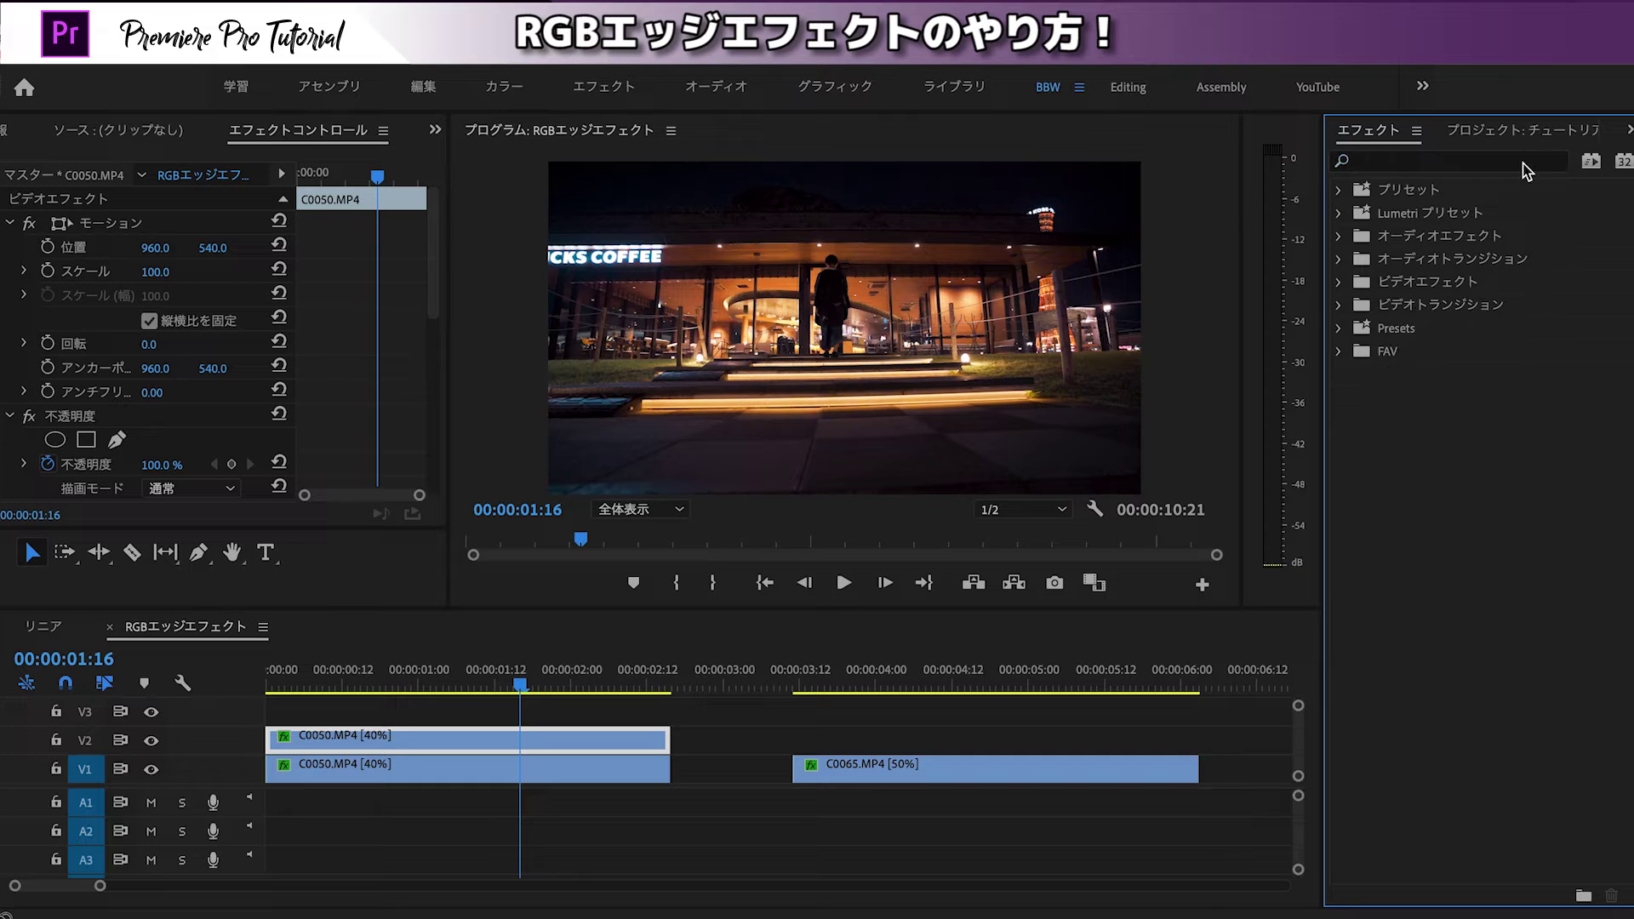
left_click(1523, 163)
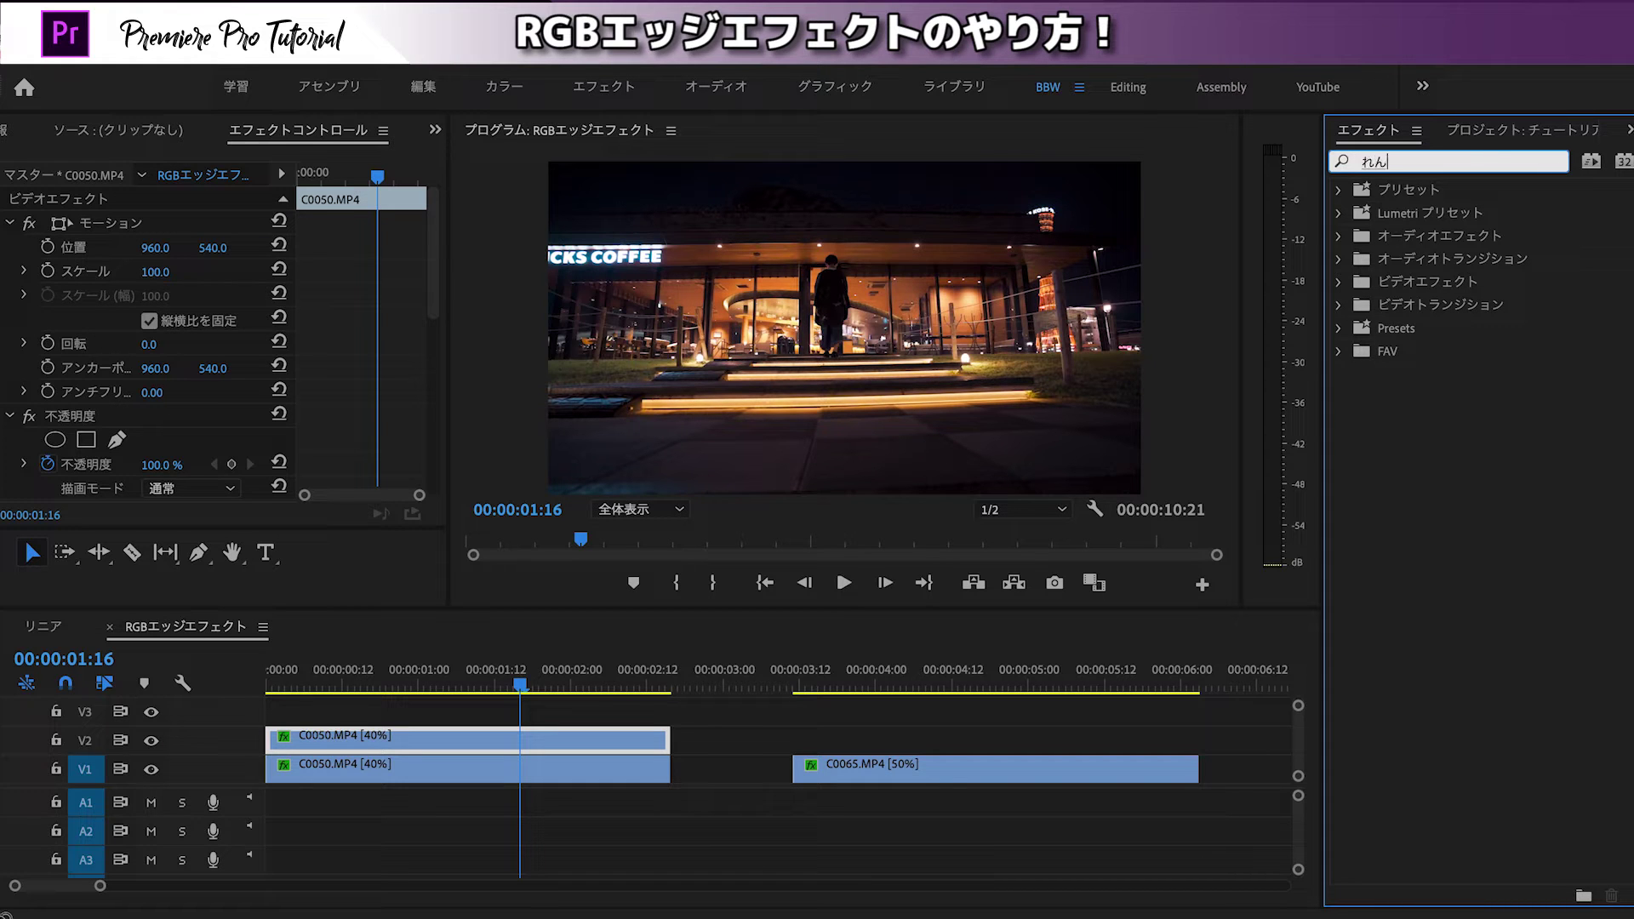
type("u")
key("Return")
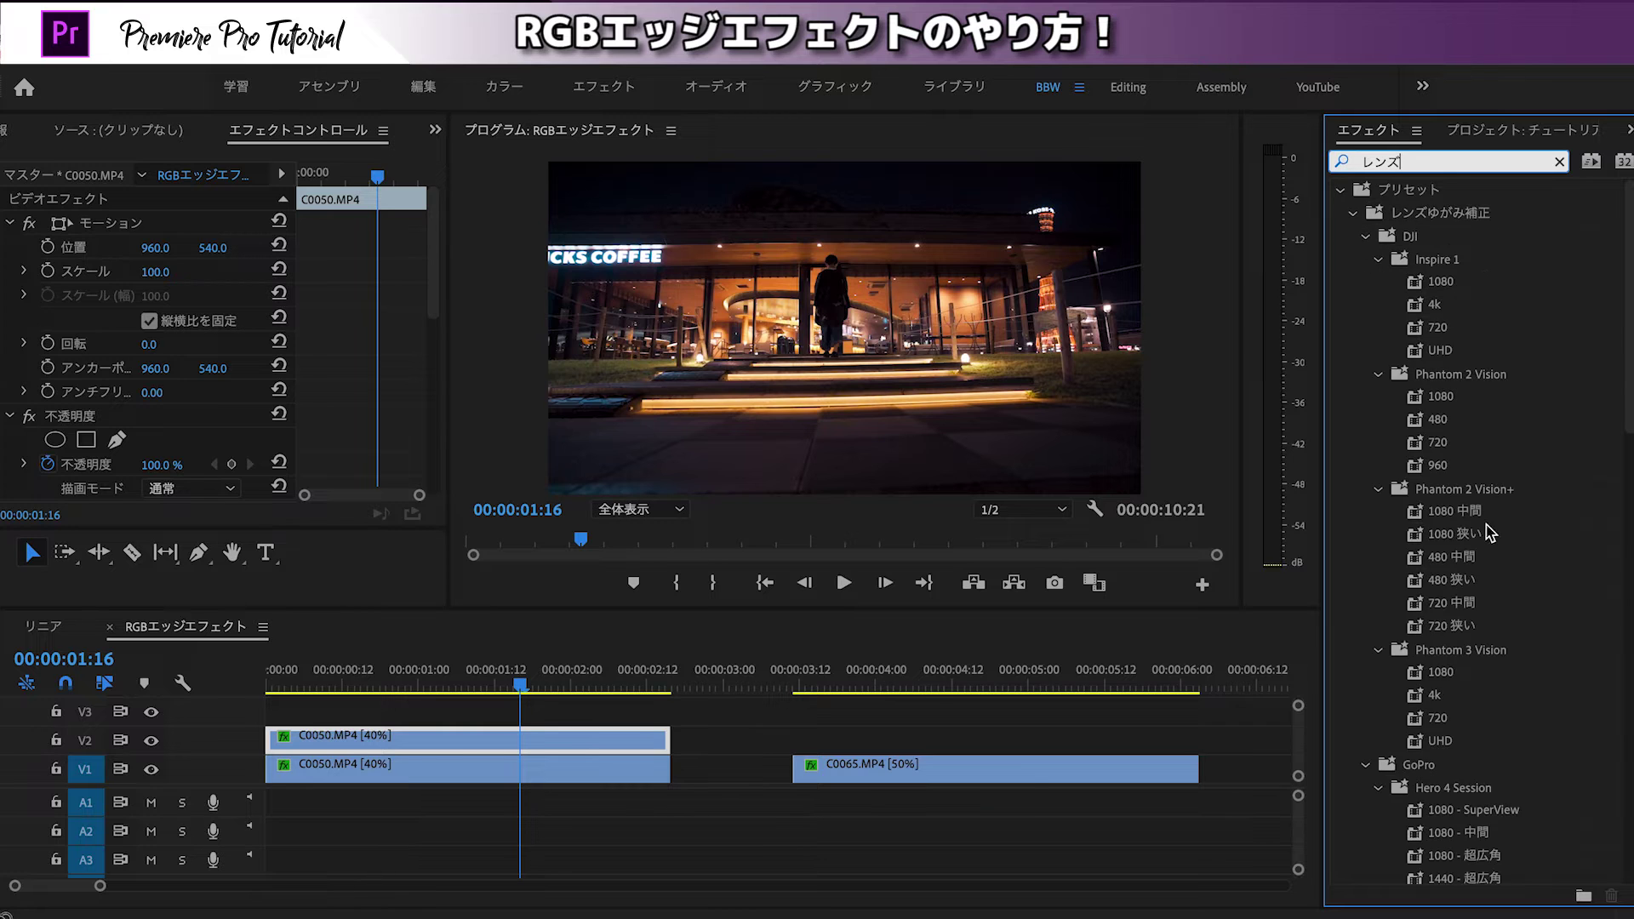
scroll(1488, 532, "down", 5)
scroll(1487, 532, "down", 3)
scroll(1487, 532, "down", 5)
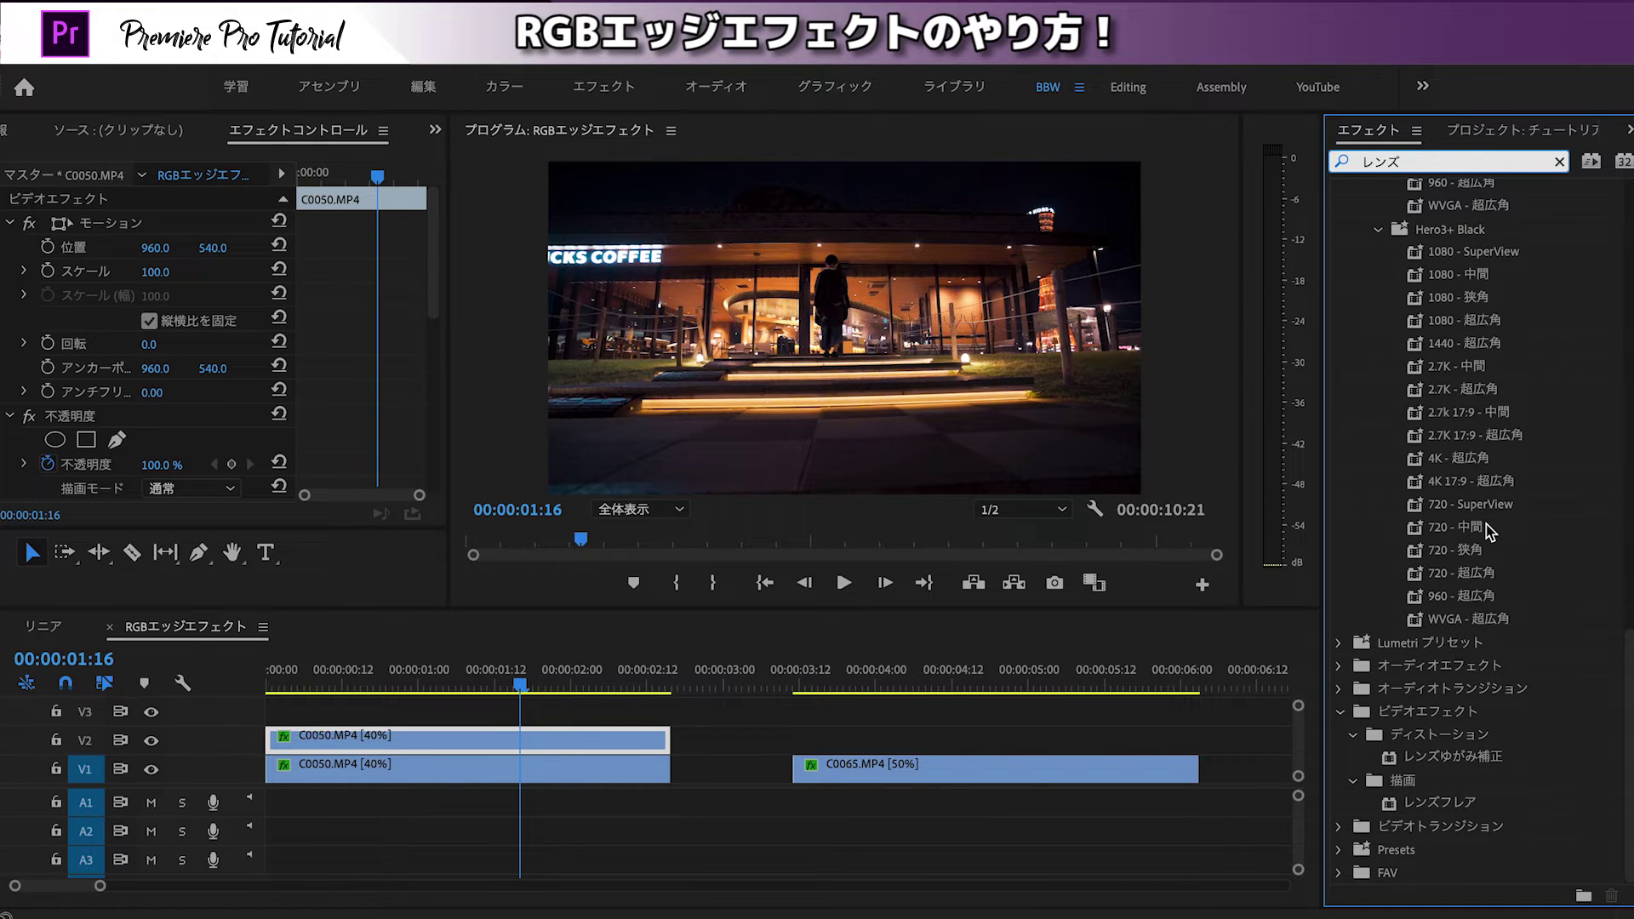
left_click(1479, 759)
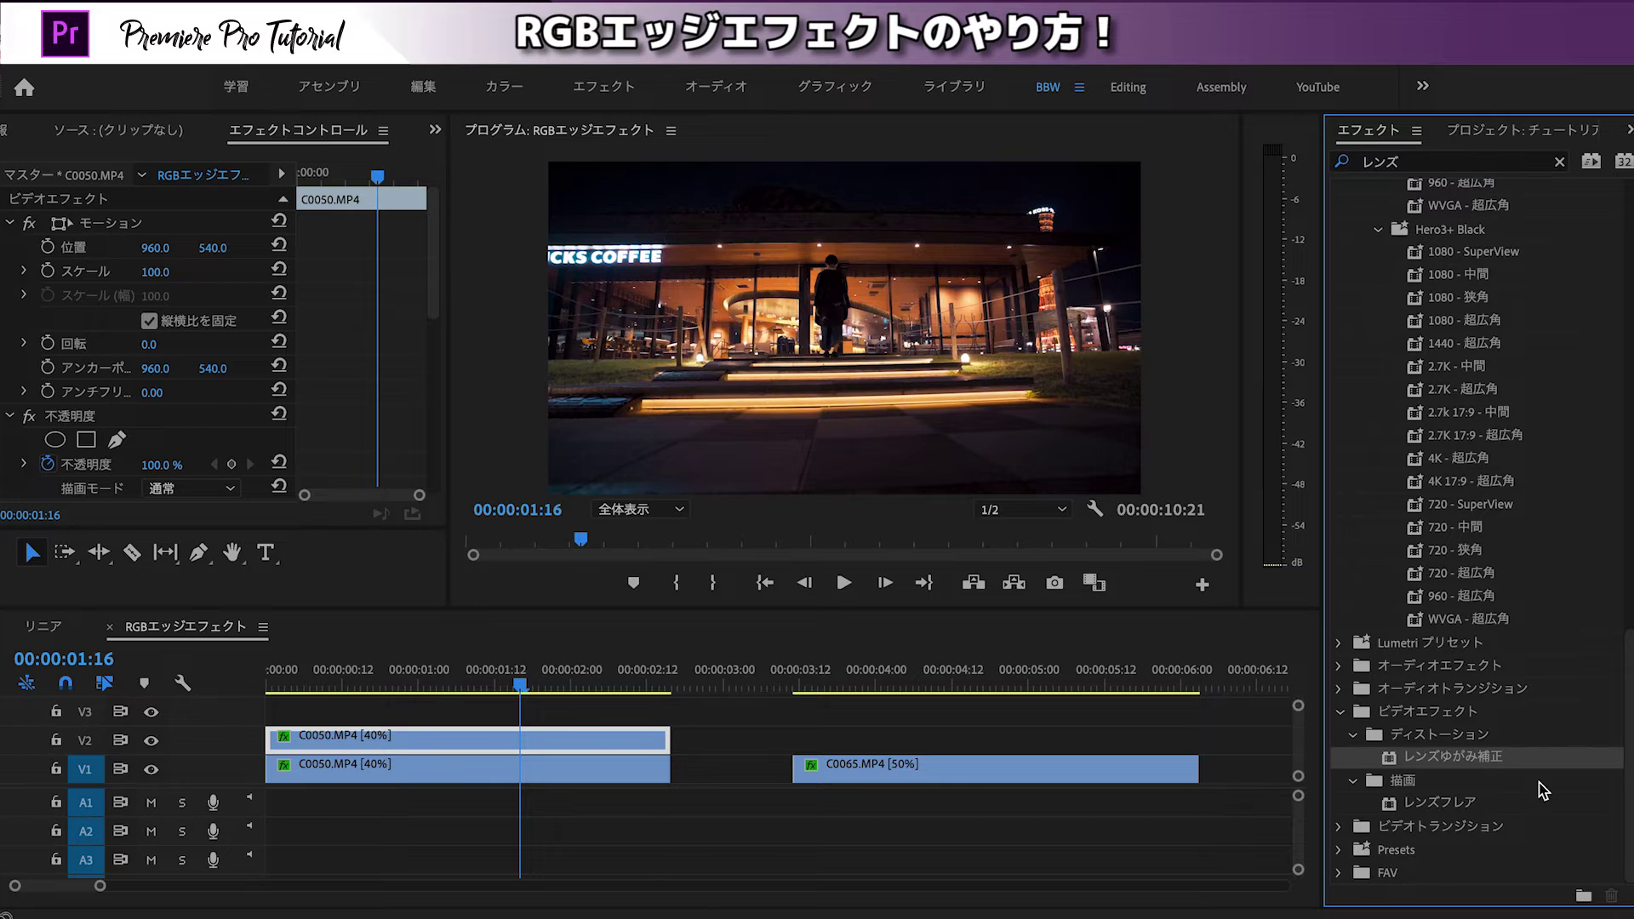
left_click_drag(1510, 766, 400, 746)
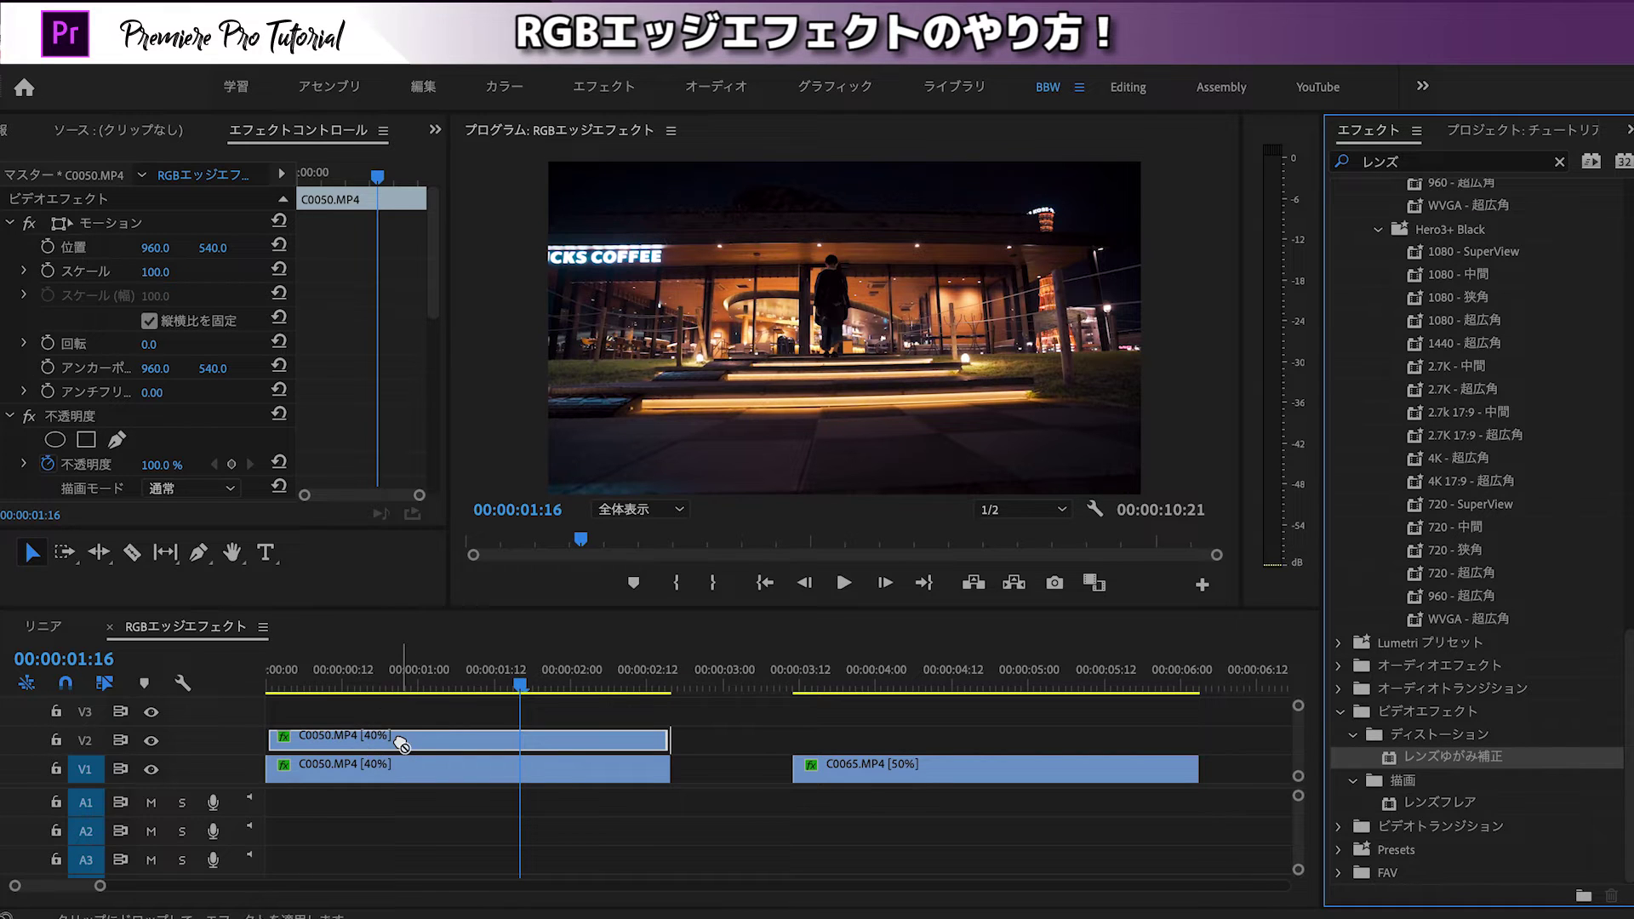
left_click_drag(400, 745, 402, 746)
Step: Scrub the copy's Color Balance 赤 and 緑 to 0, keeping 青 at 100
left_click(431, 175)
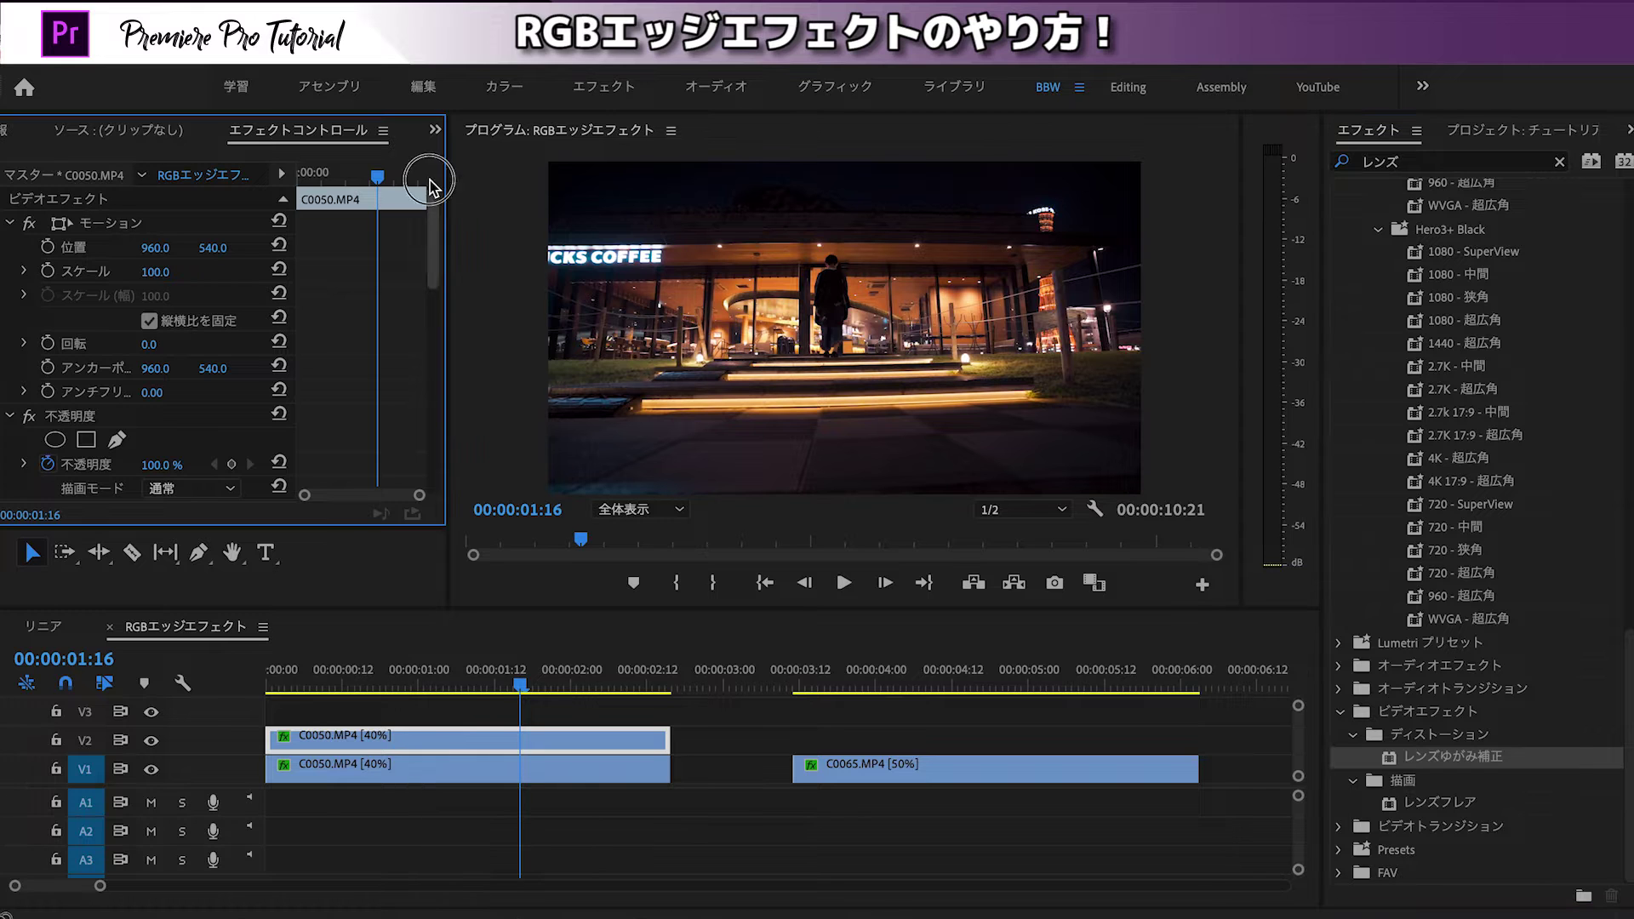
scroll(400, 383, "down", 10)
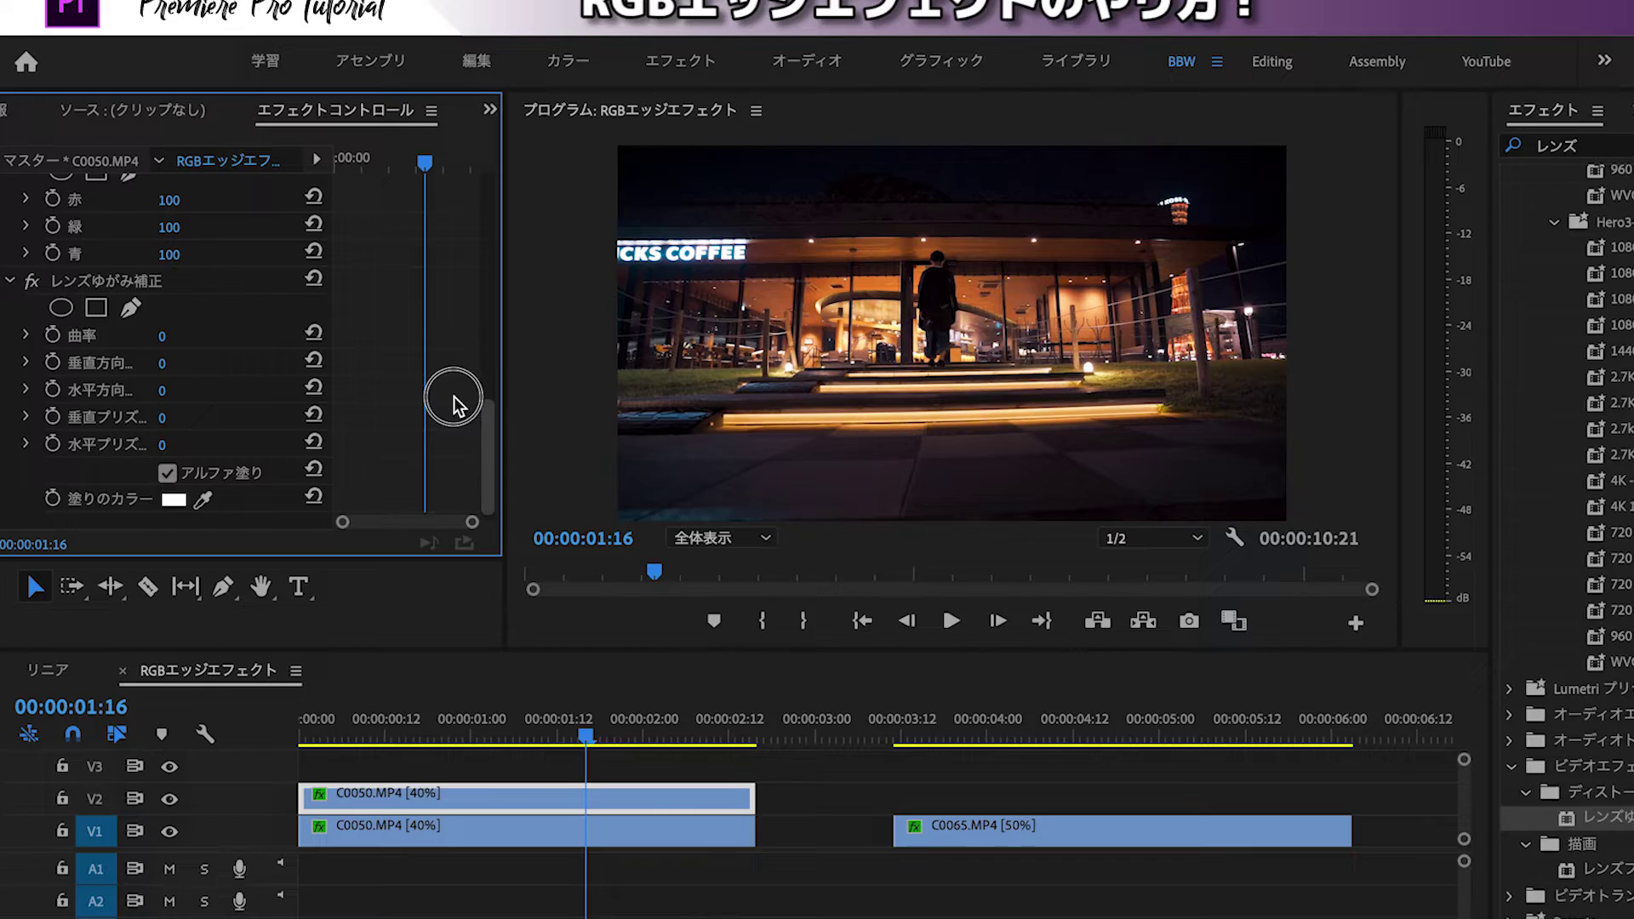
scroll(402, 392, "up", 3)
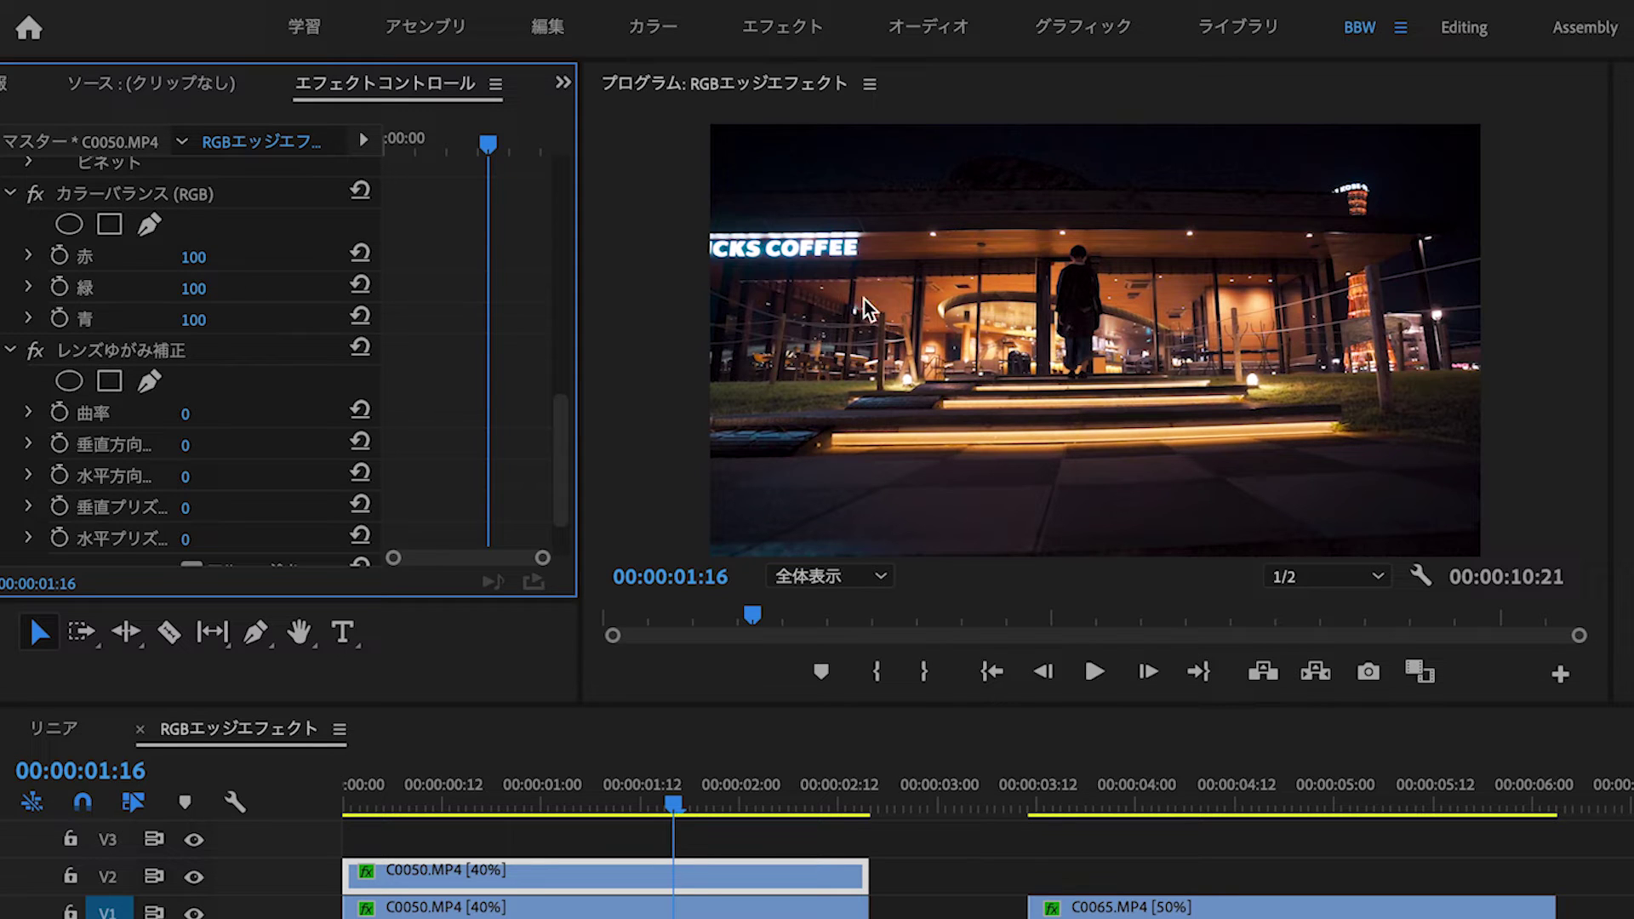
mouse_move(196, 257)
left_mouse_down()
mouse_move(170, 257)
mouse_move(194, 289)
mouse_move(170, 289)
left_mouse_up()
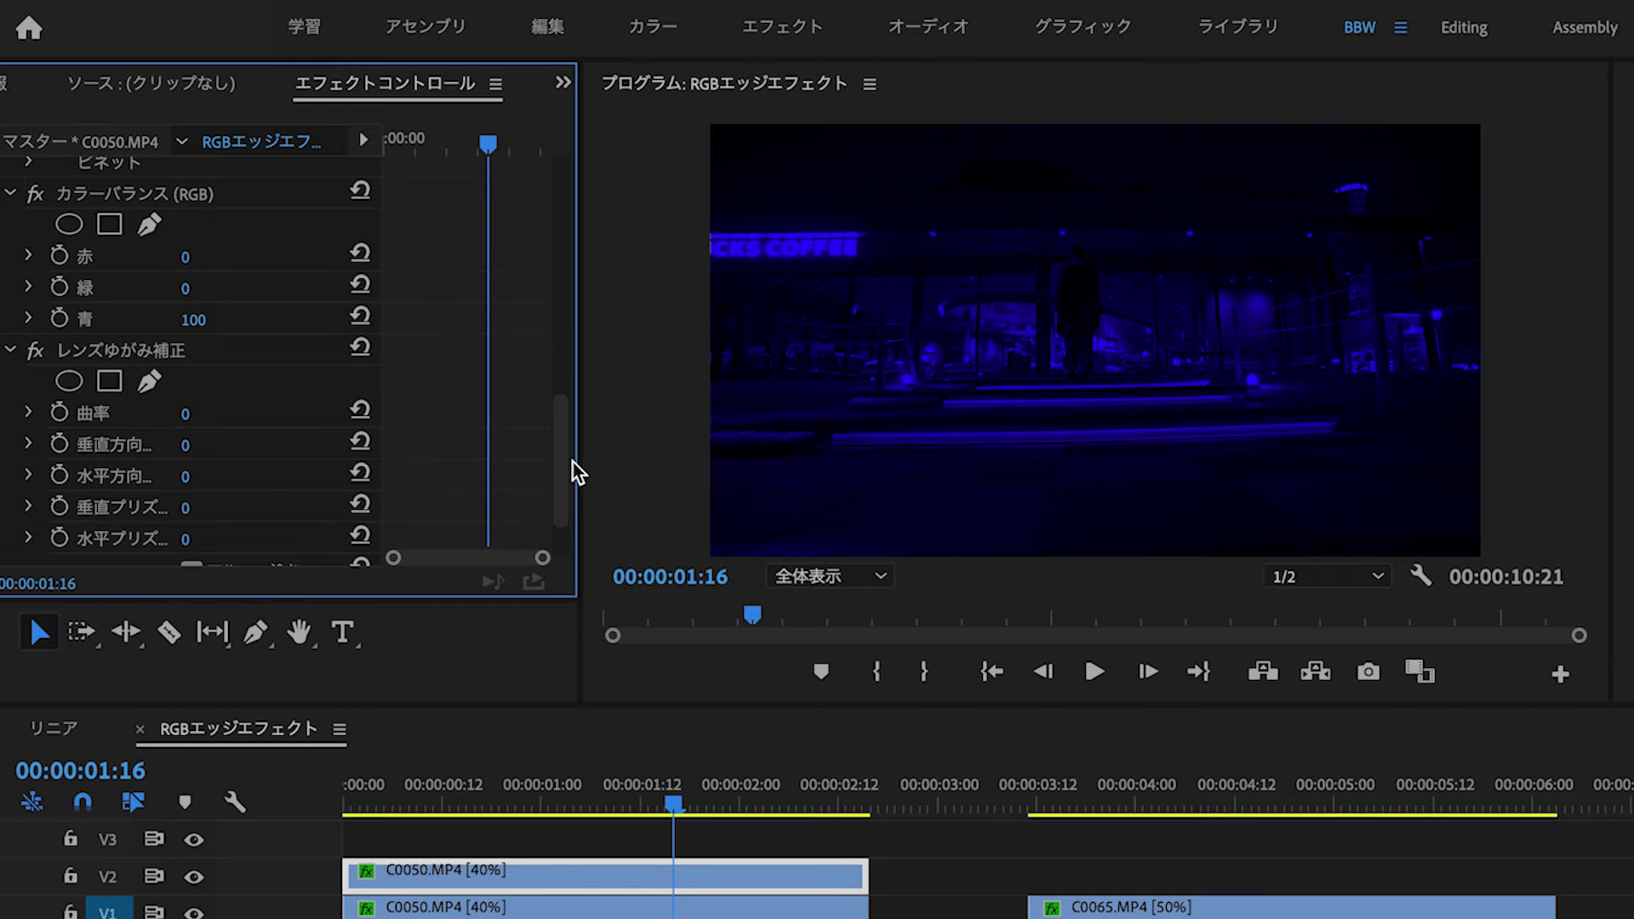
Step: Set the V2 copy's Opacity blend mode to 比較(明) and Motion Scale to 105
scroll(536, 410, "up", 5)
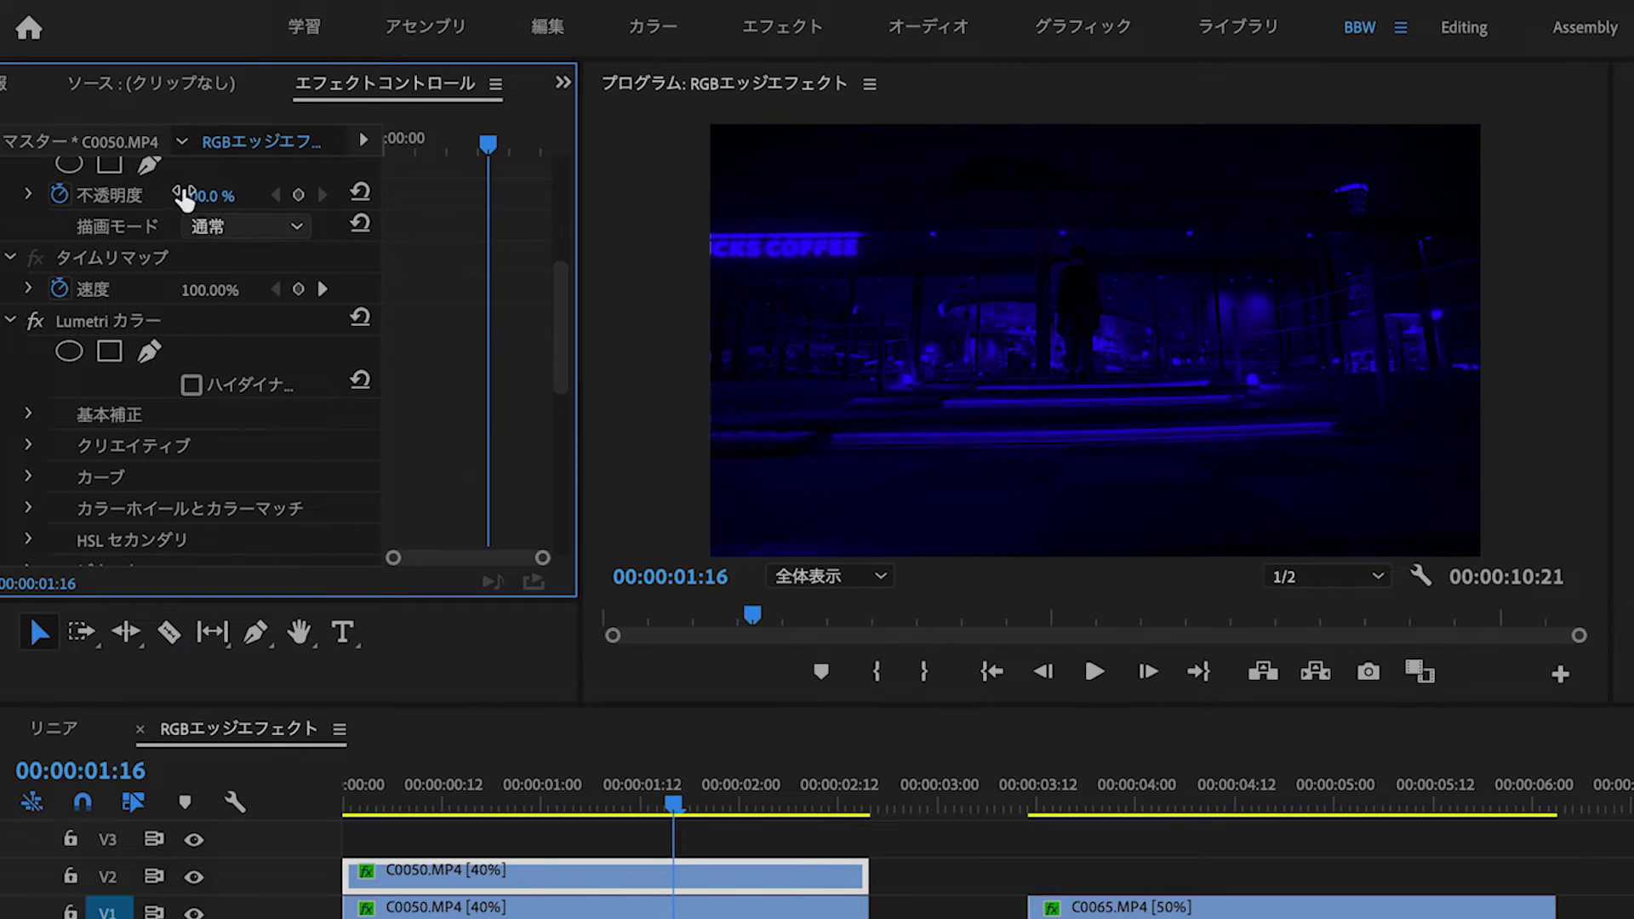
left_click(209, 226)
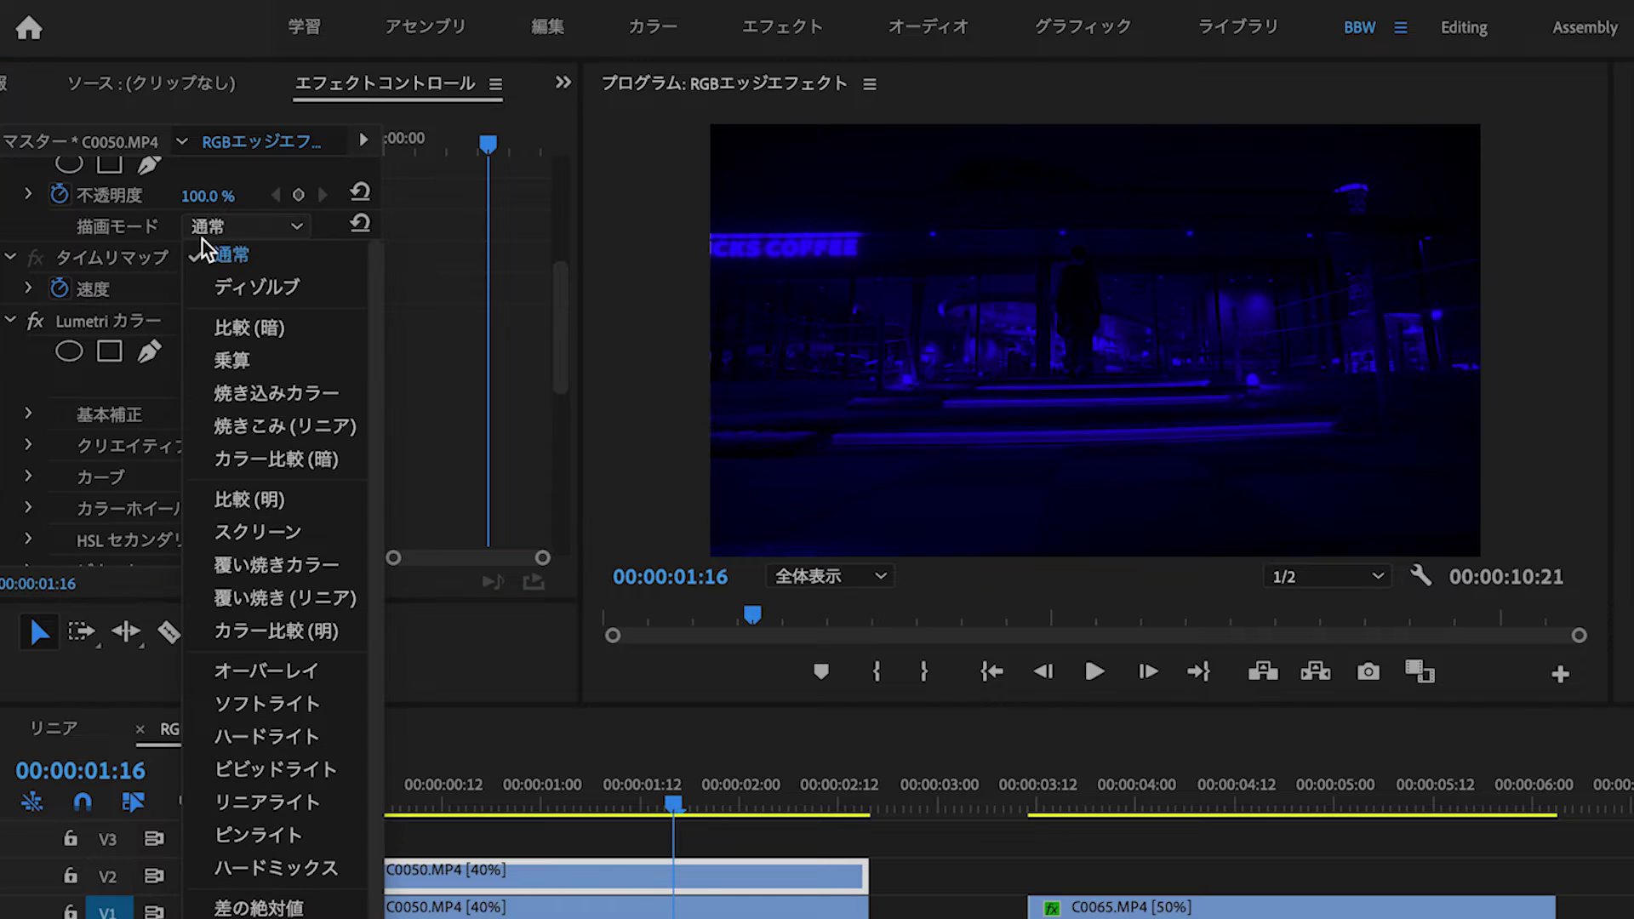
left_click(245, 503)
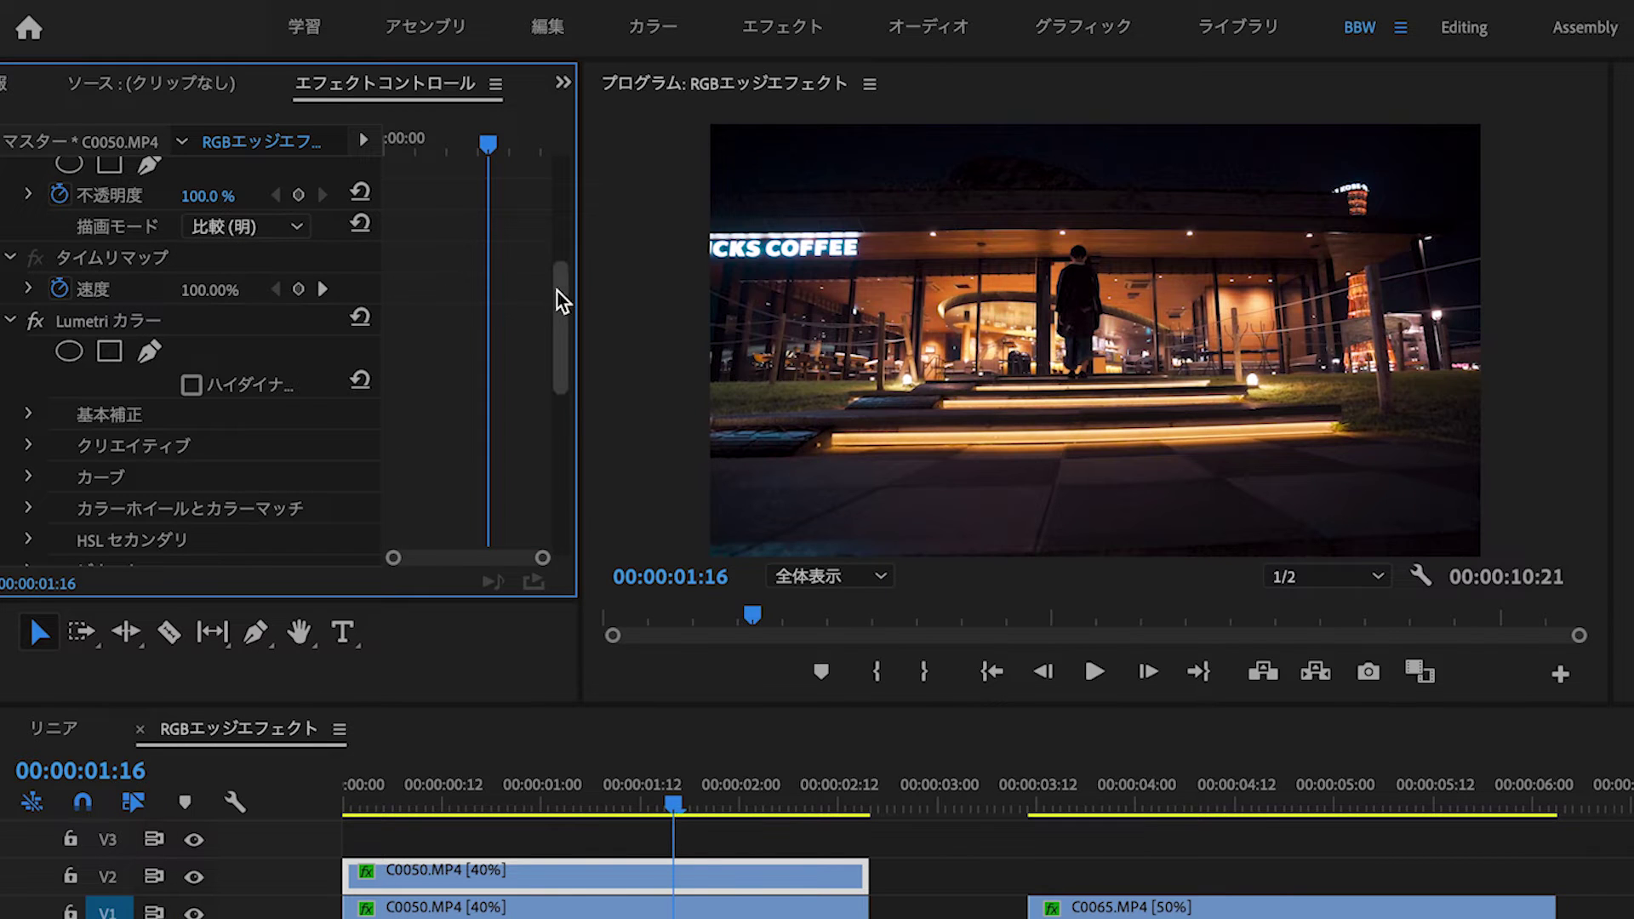
left_click_drag(559, 300, 558, 136)
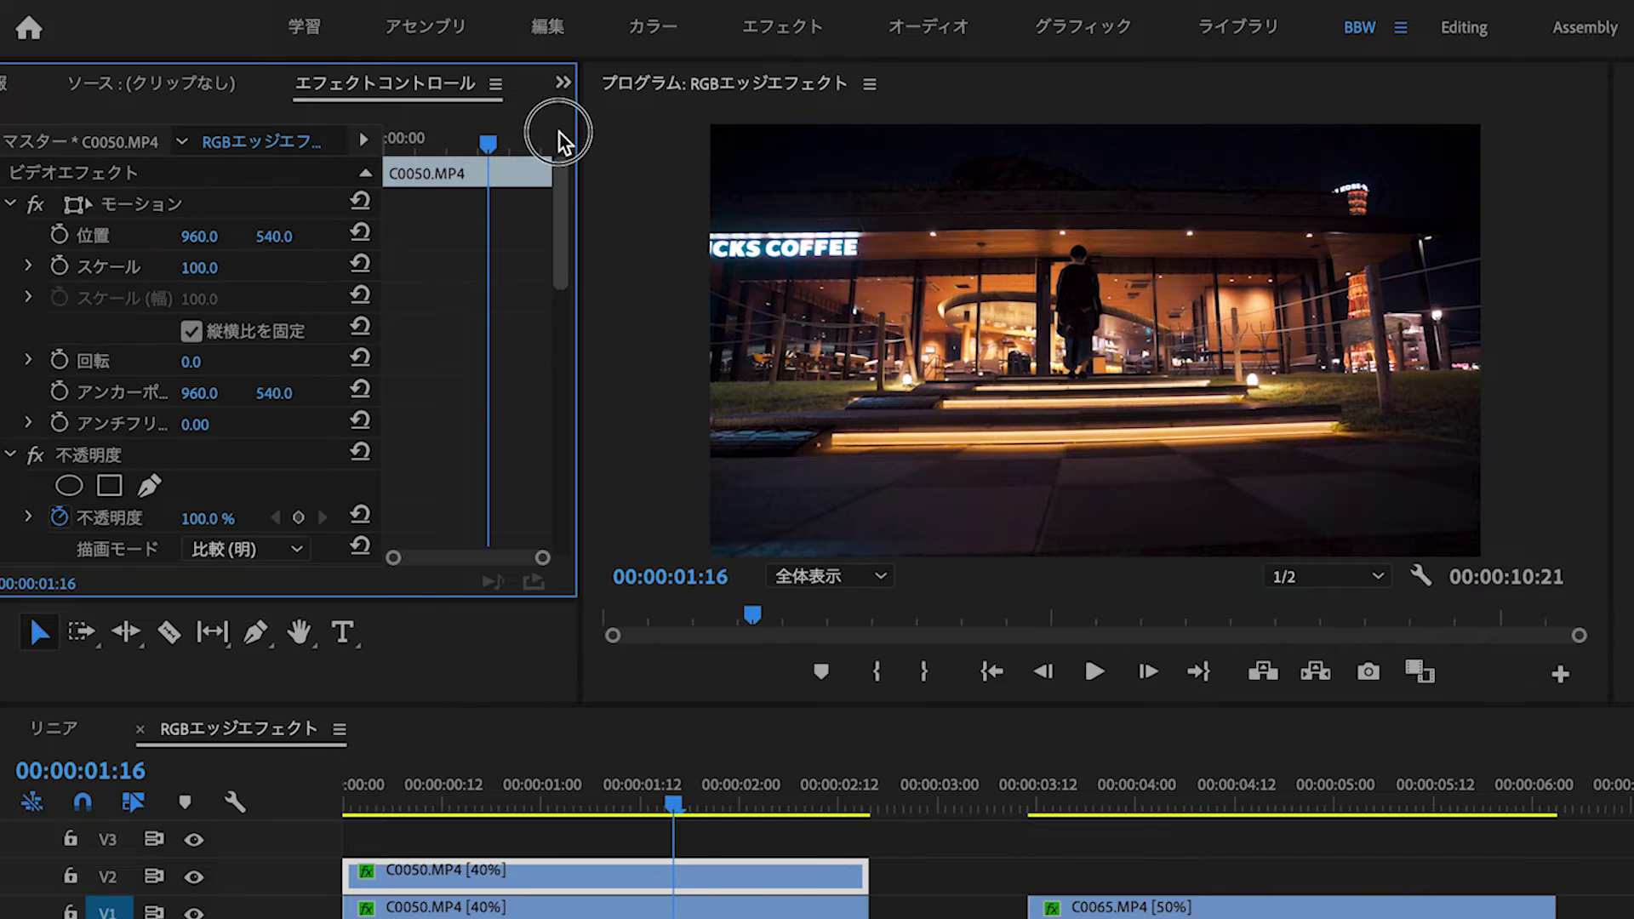
left_click(199, 267)
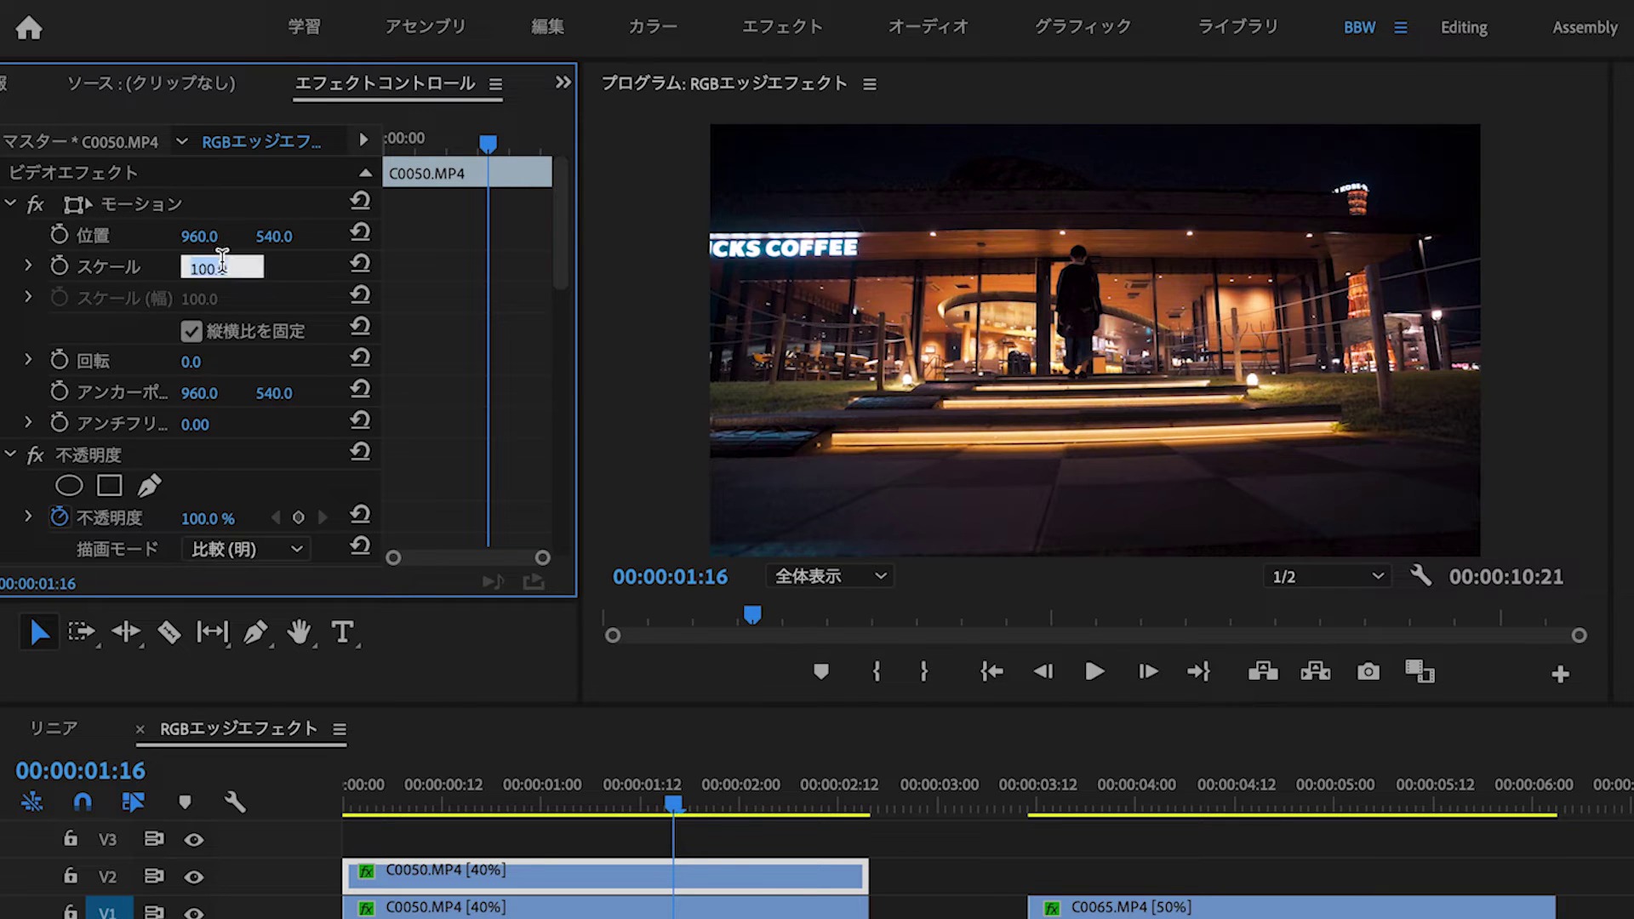
type("1")
key("Return")
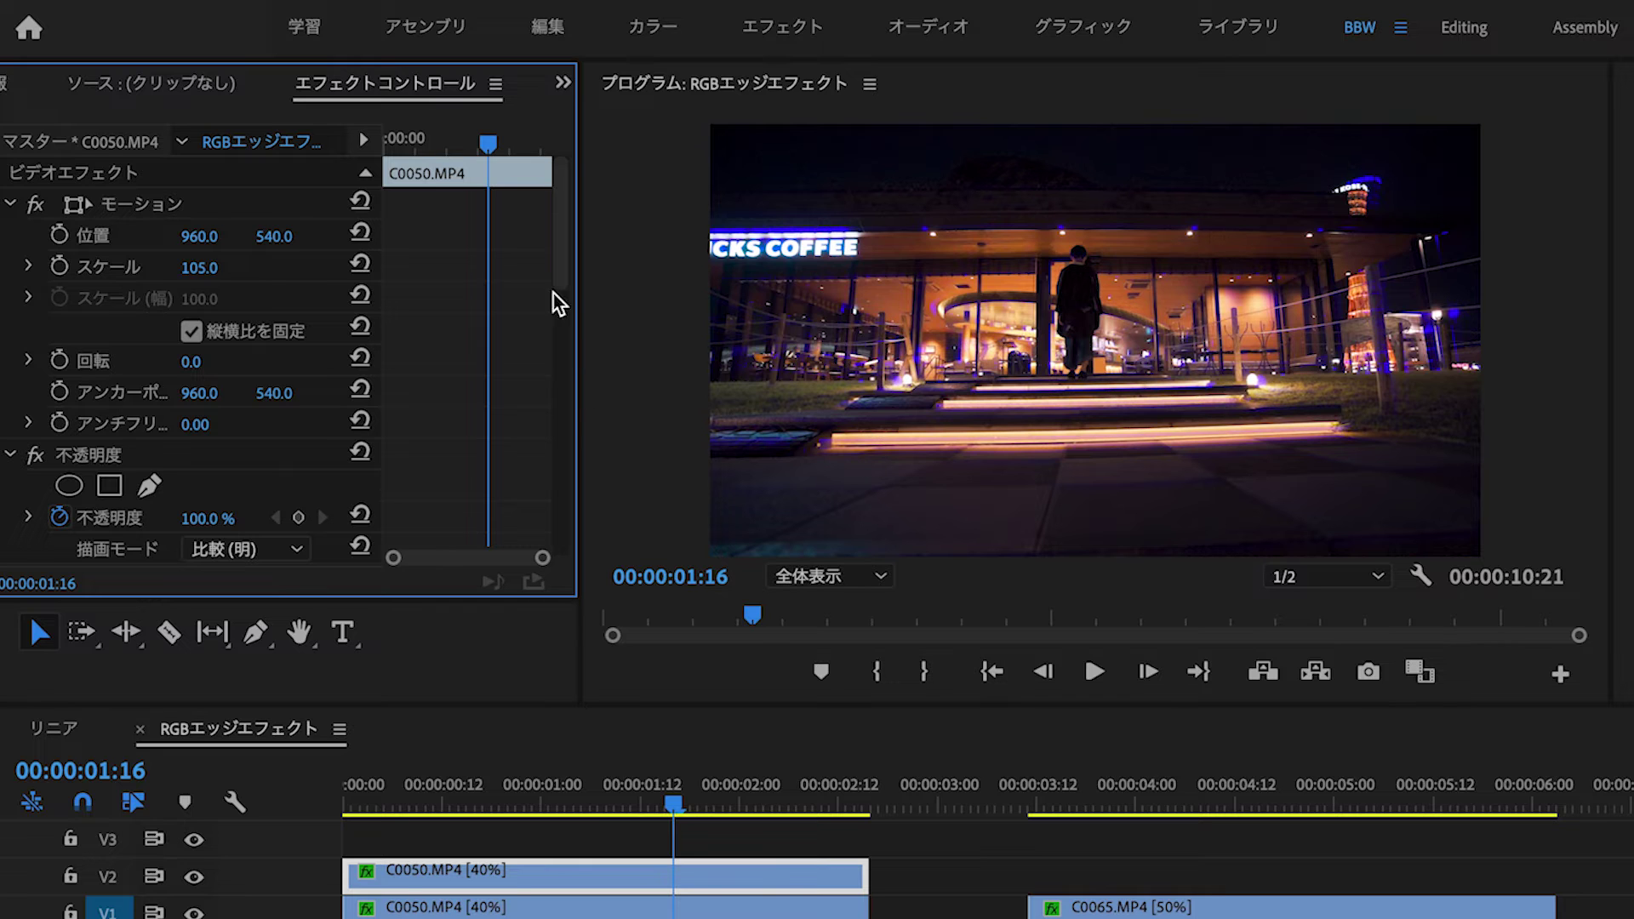
Step: Test stronger lens curvature bulges, settle 曲率 at -5, and return the playhead to the start
left_click_drag(557, 291, 542, 582)
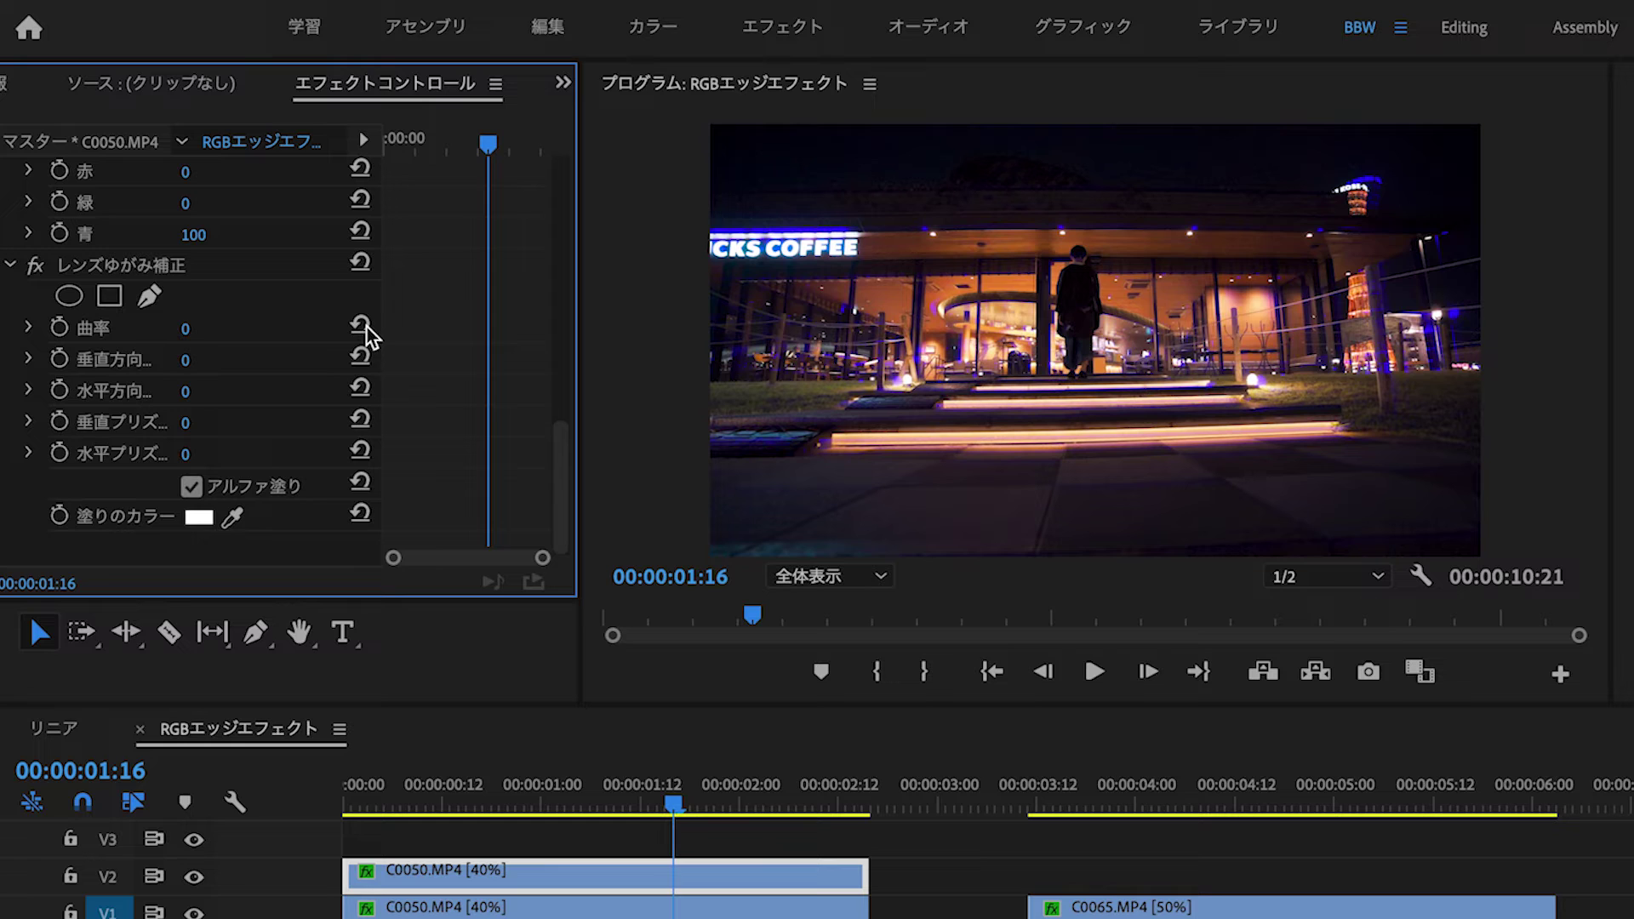
left_click(187, 328)
type("-5")
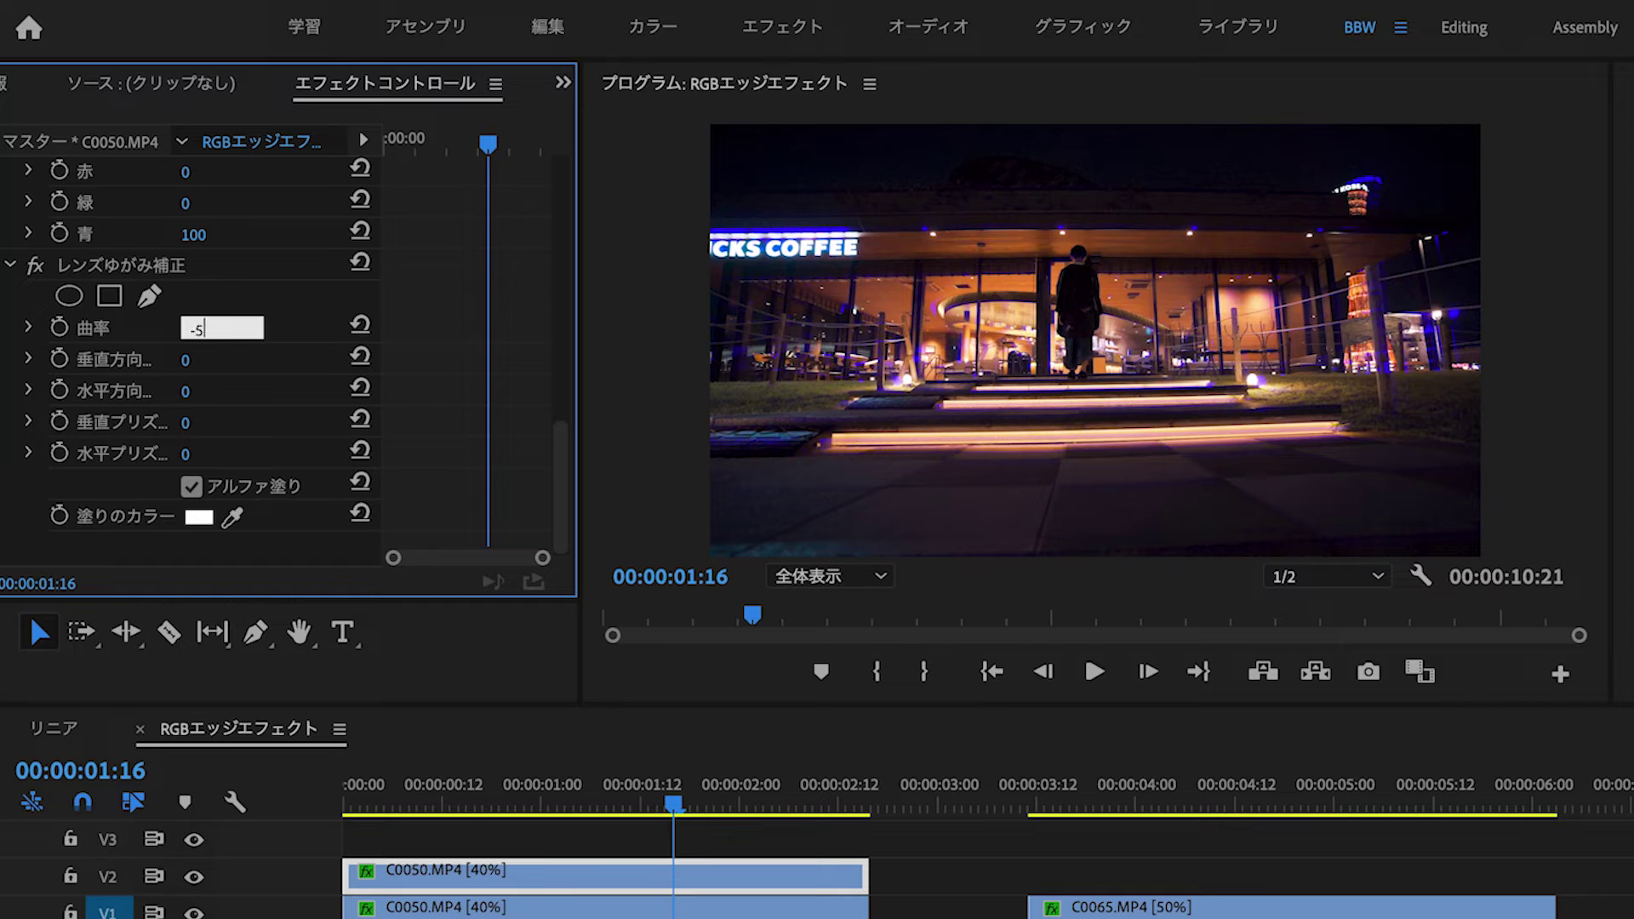
key("Return")
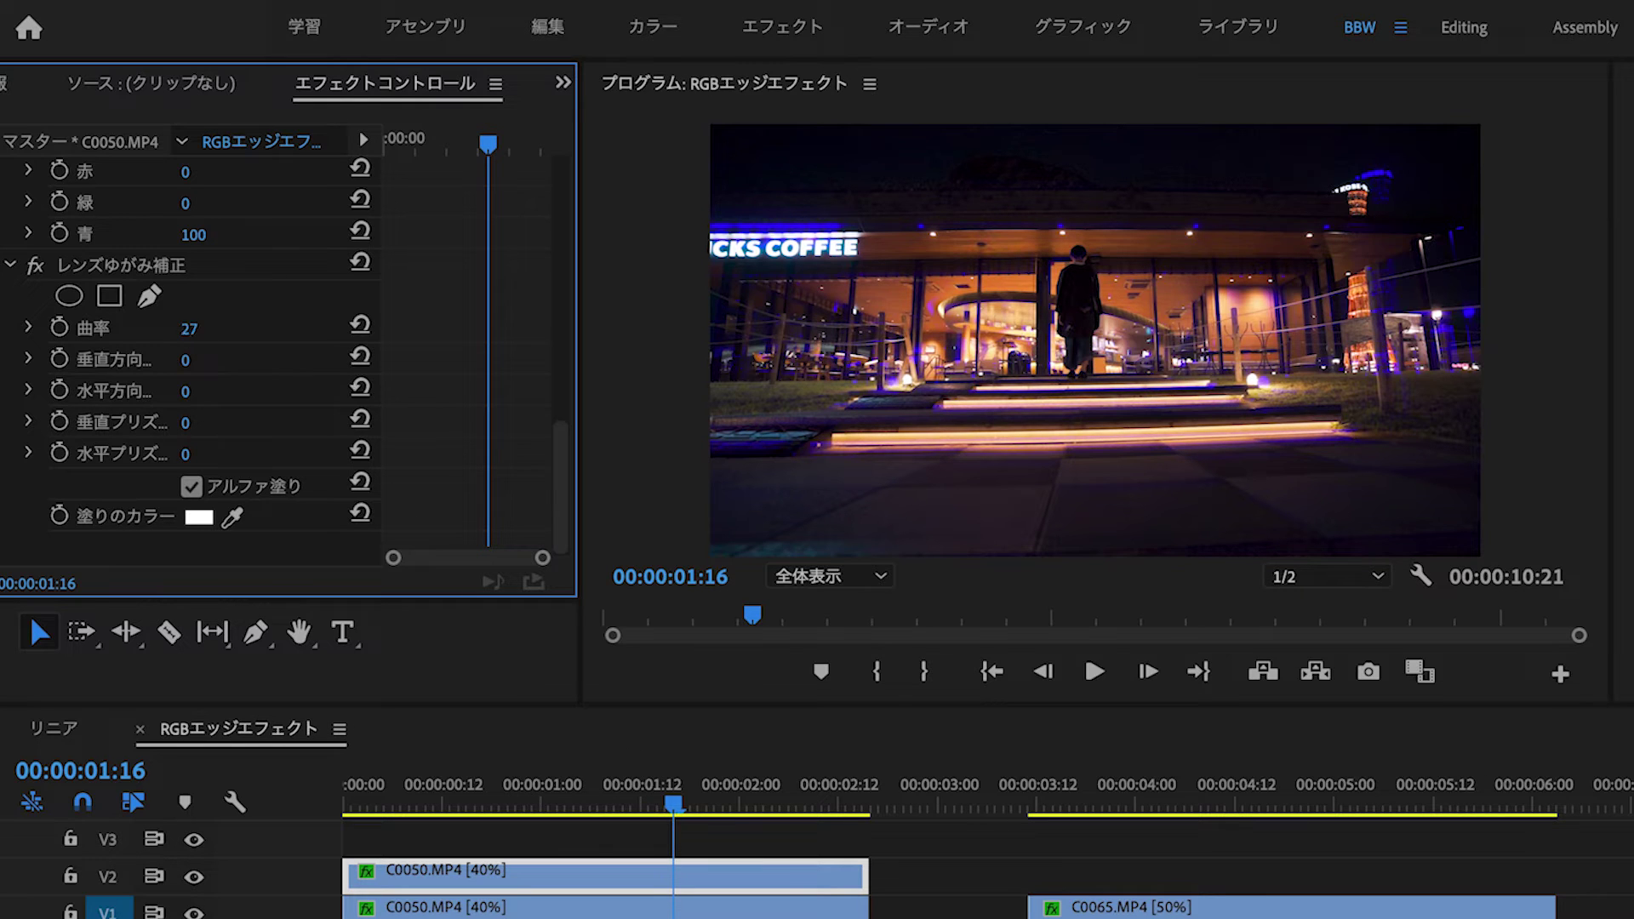
mouse_move(189, 328)
left_mouse_down()
mouse_move(221, 328)
mouse_move(128, 328)
mouse_move(182, 328)
left_mouse_up()
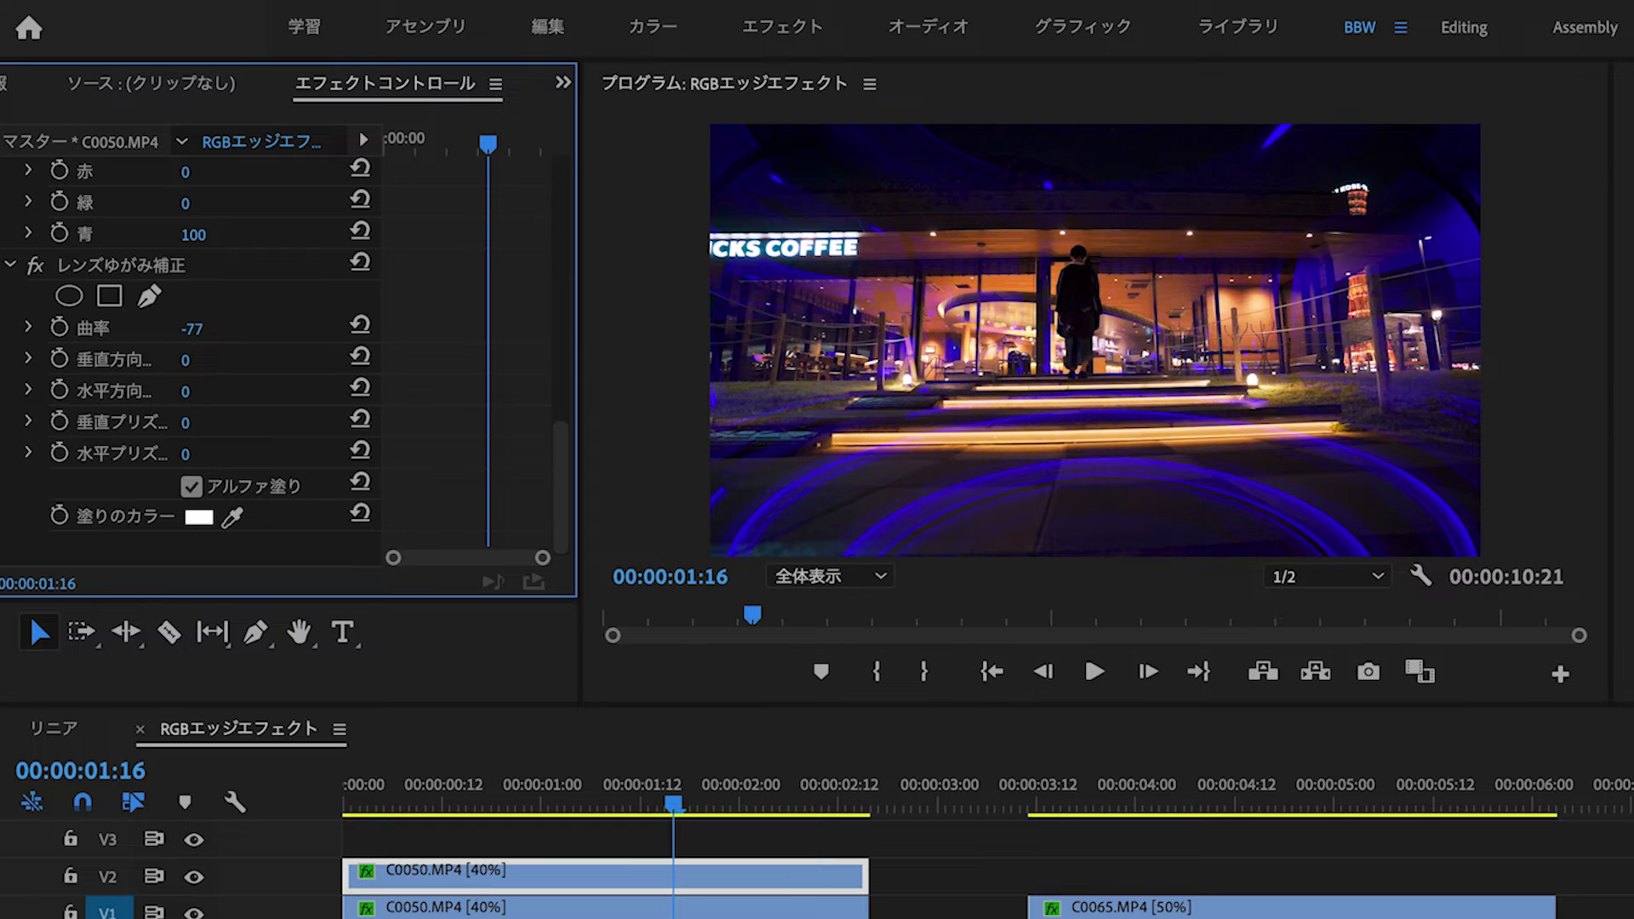
left_click(222, 323)
type("-5")
key("Return")
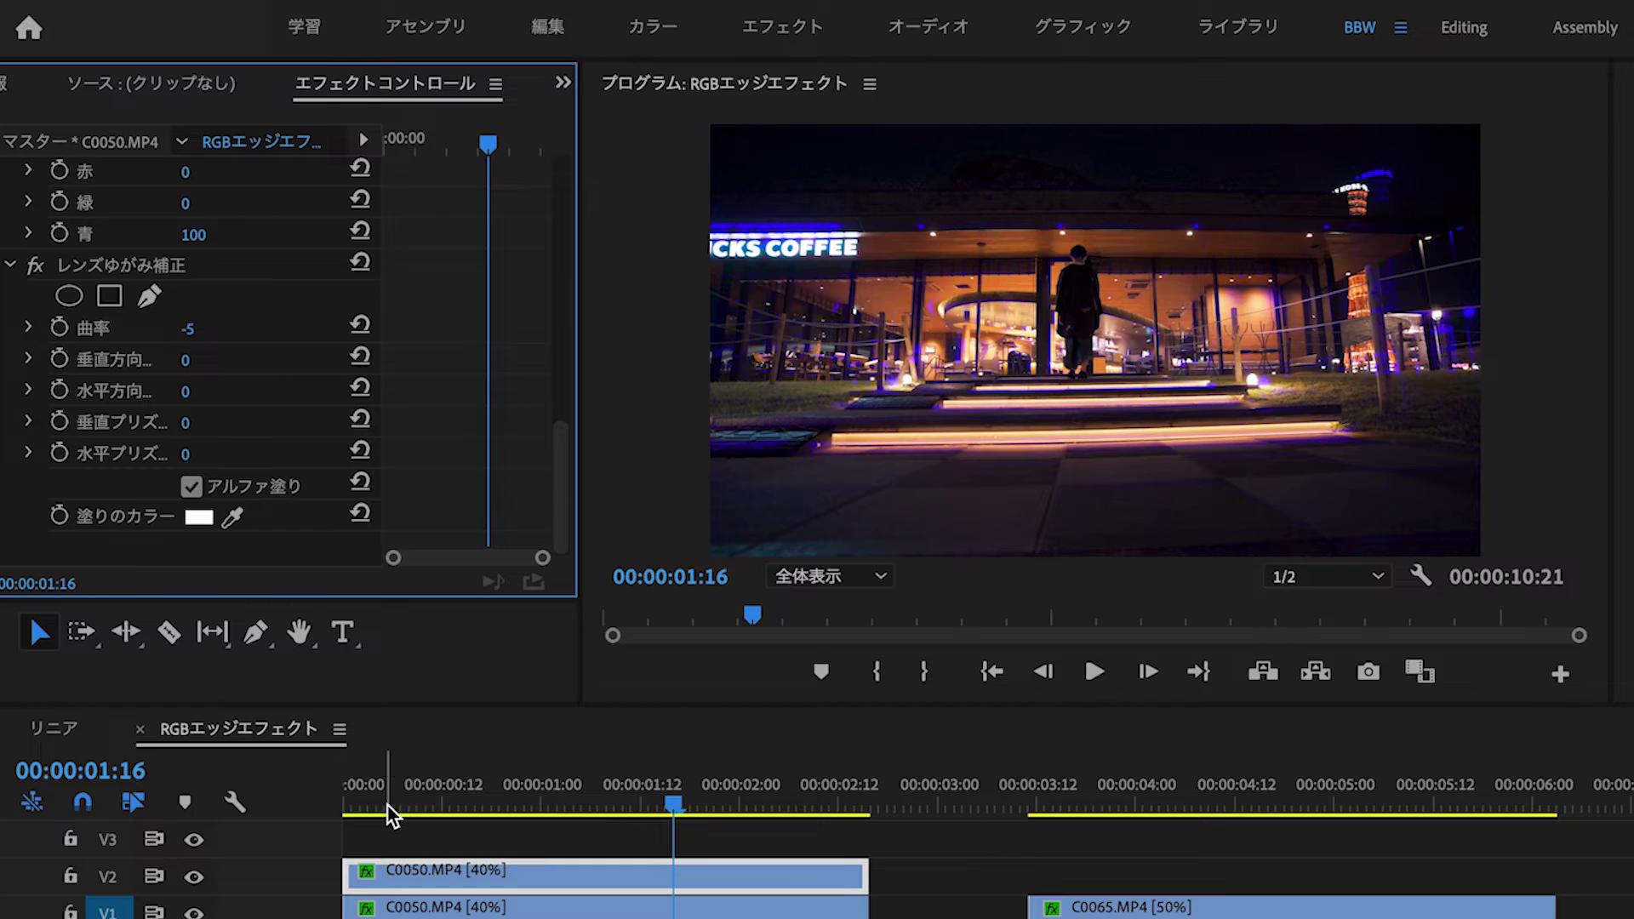
left_click_drag(382, 803, 341, 804)
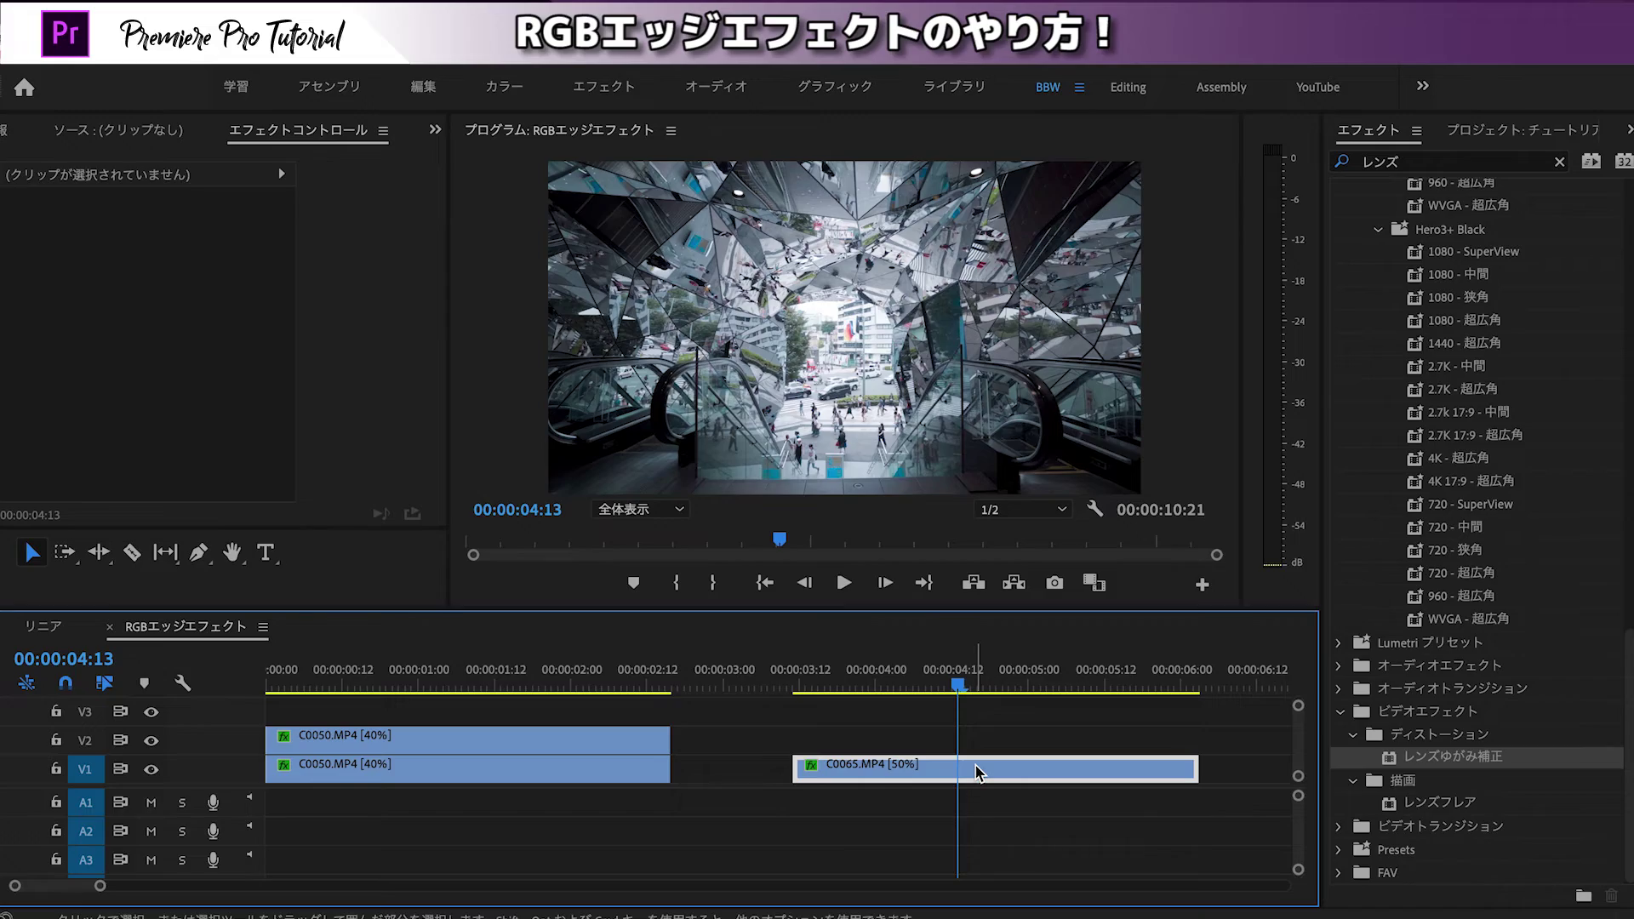
Step: Copy C0065 onto V2 and apply Lens Distortion and Color Balance (RGB) to it
left_click(979, 769)
left_click_drag(994, 776, 999, 754)
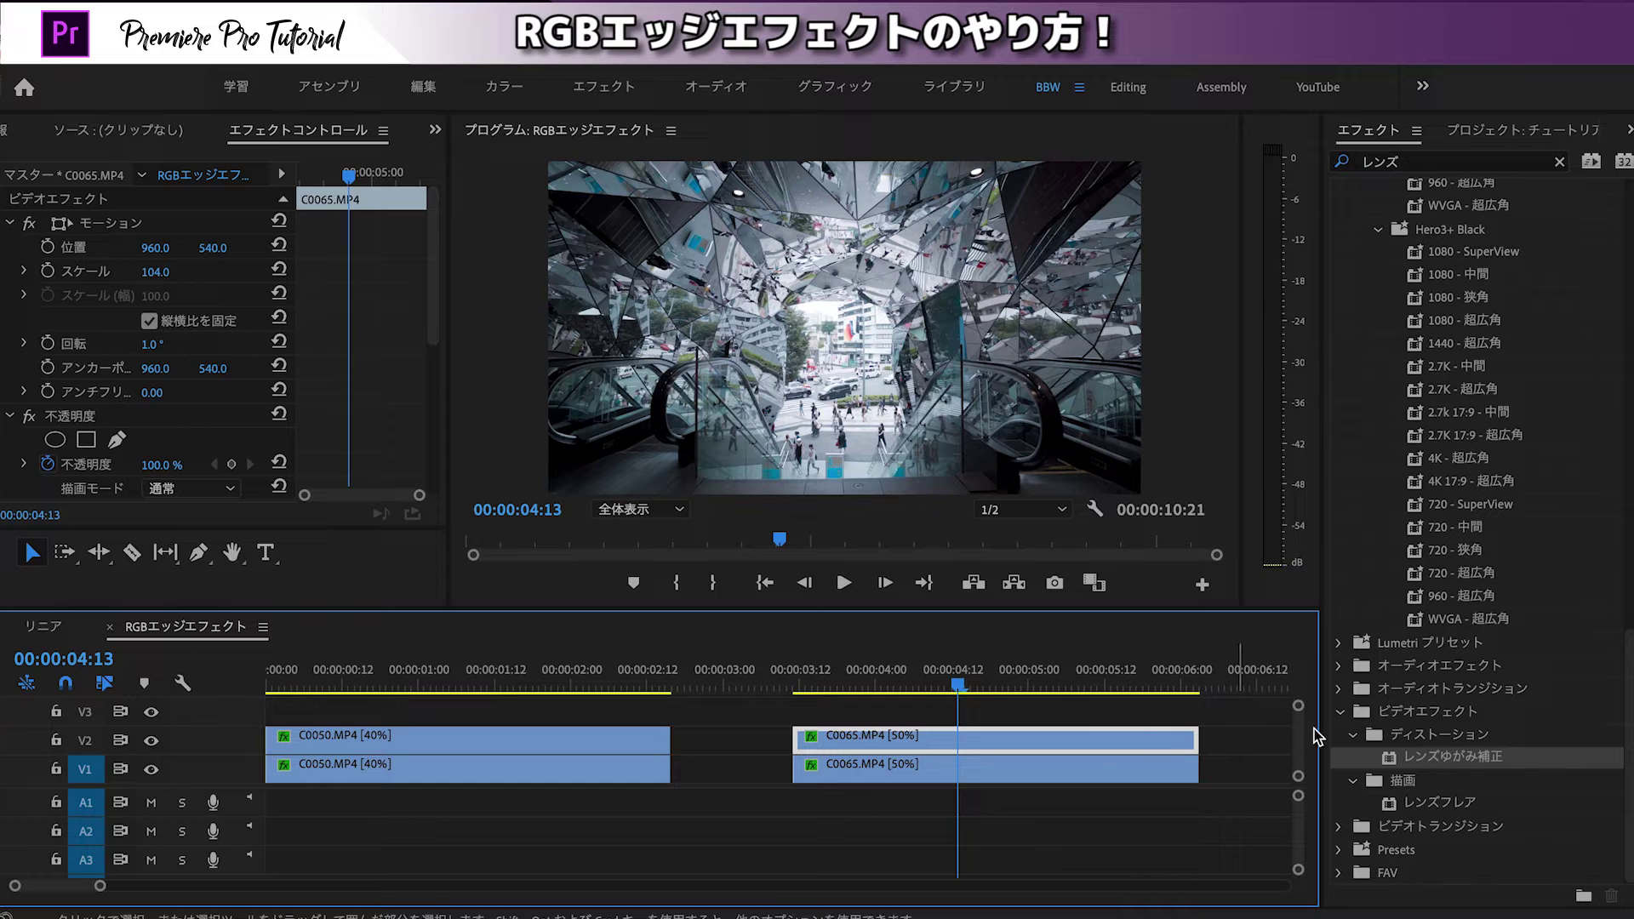
left_click_drag(1446, 757, 962, 744)
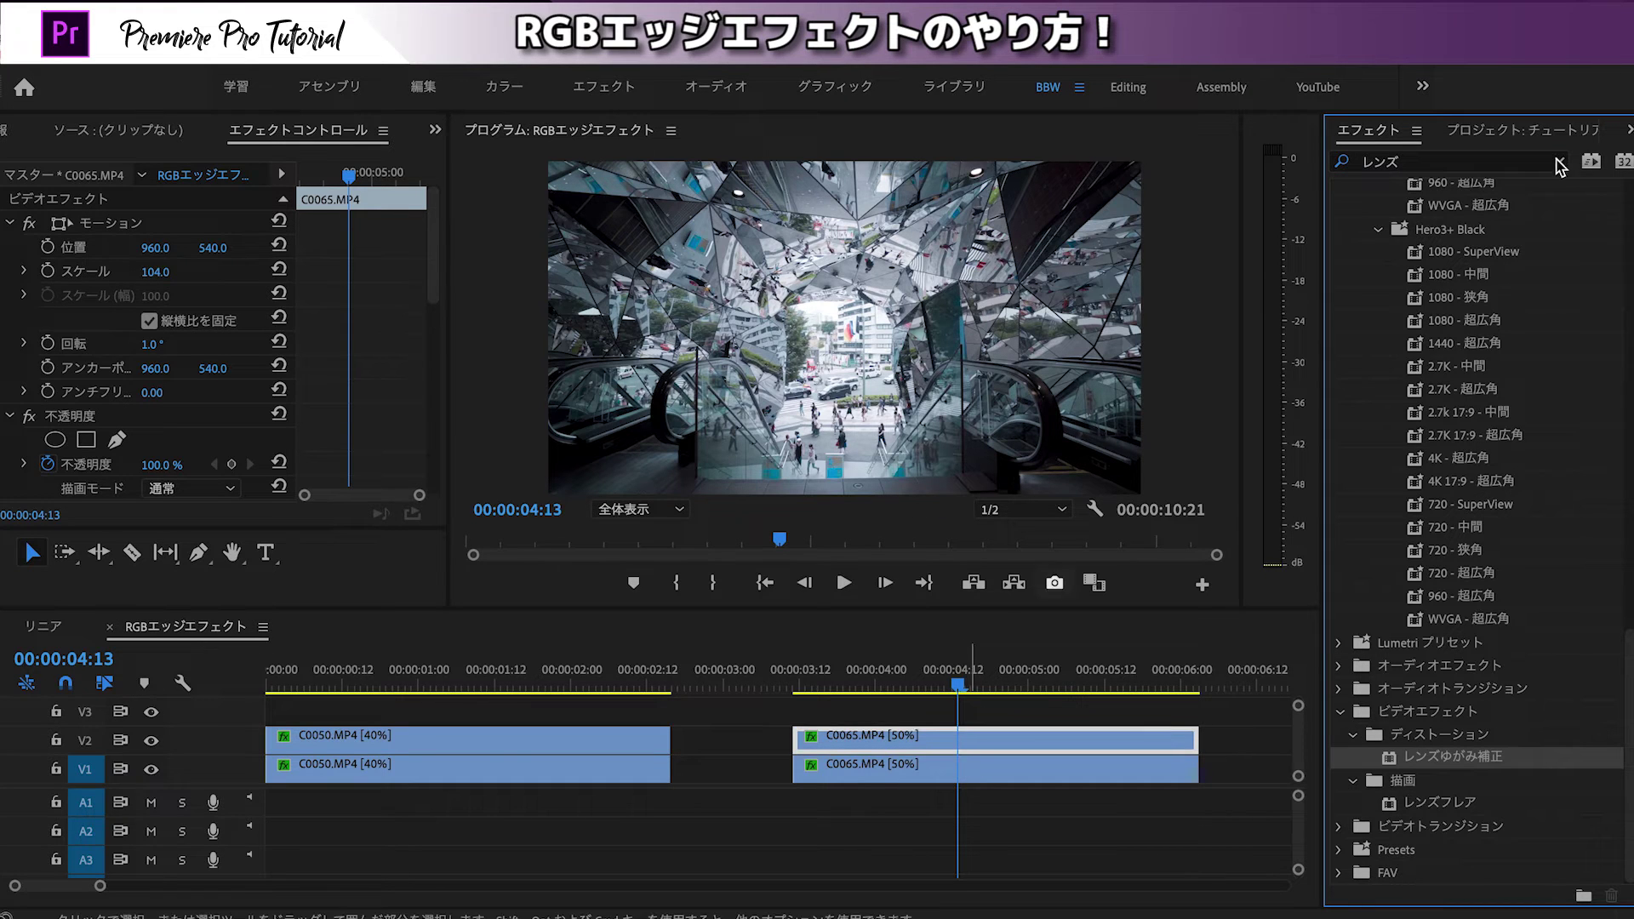
left_click(1559, 161)
type("rgb")
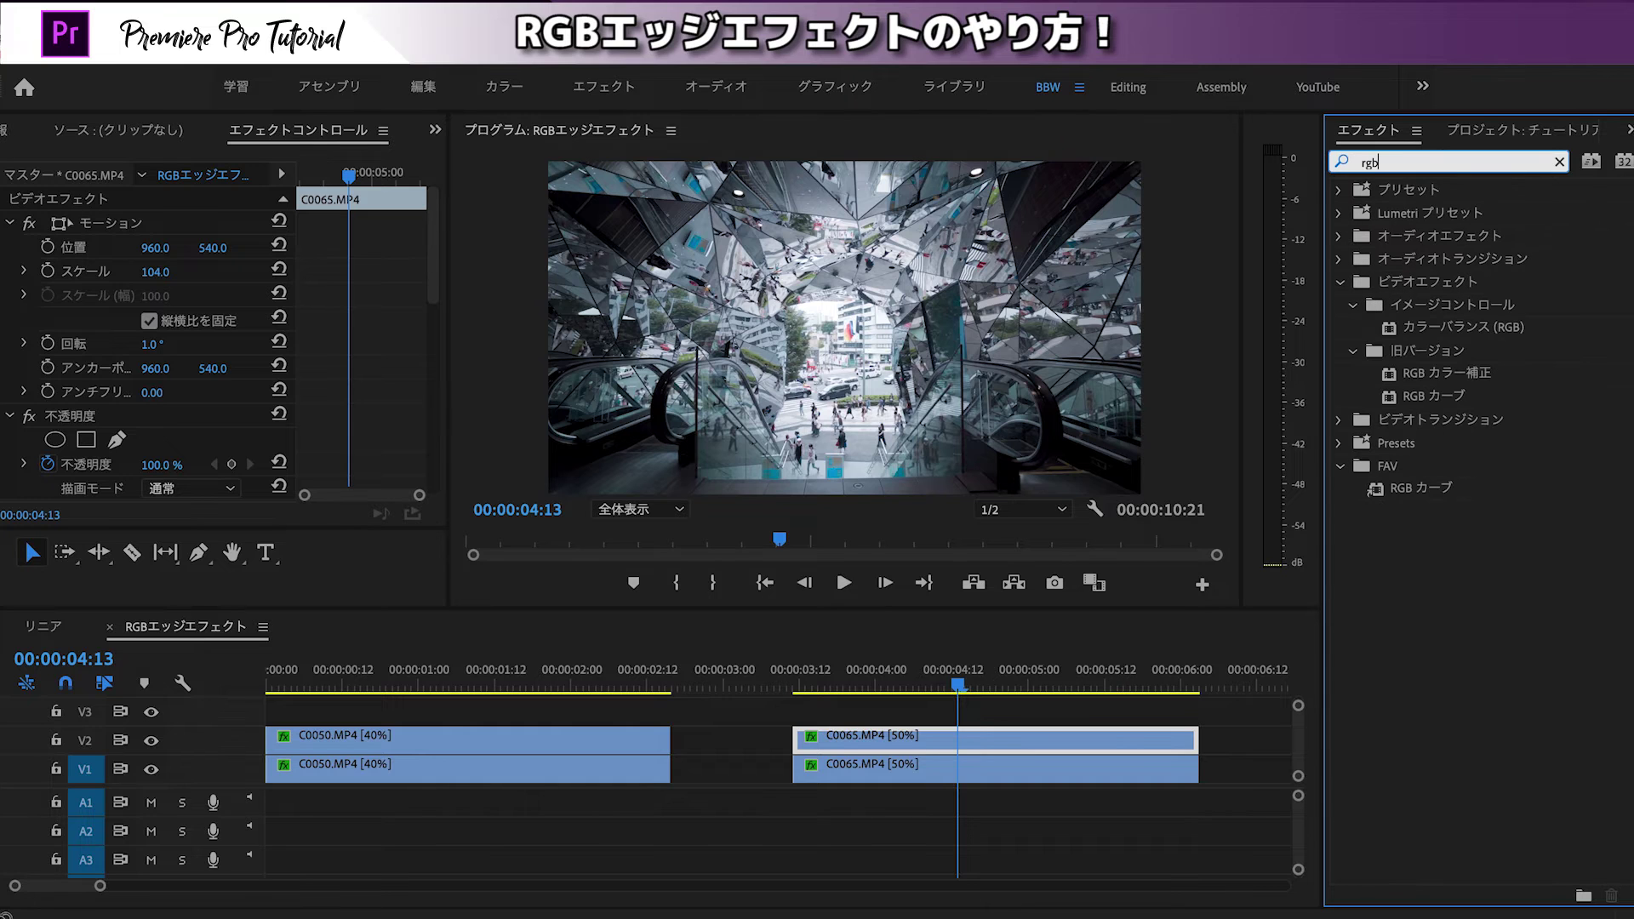
mouse_move(1503, 332)
left_mouse_down()
mouse_move(1000, 715)
mouse_move(993, 742)
left_mouse_up()
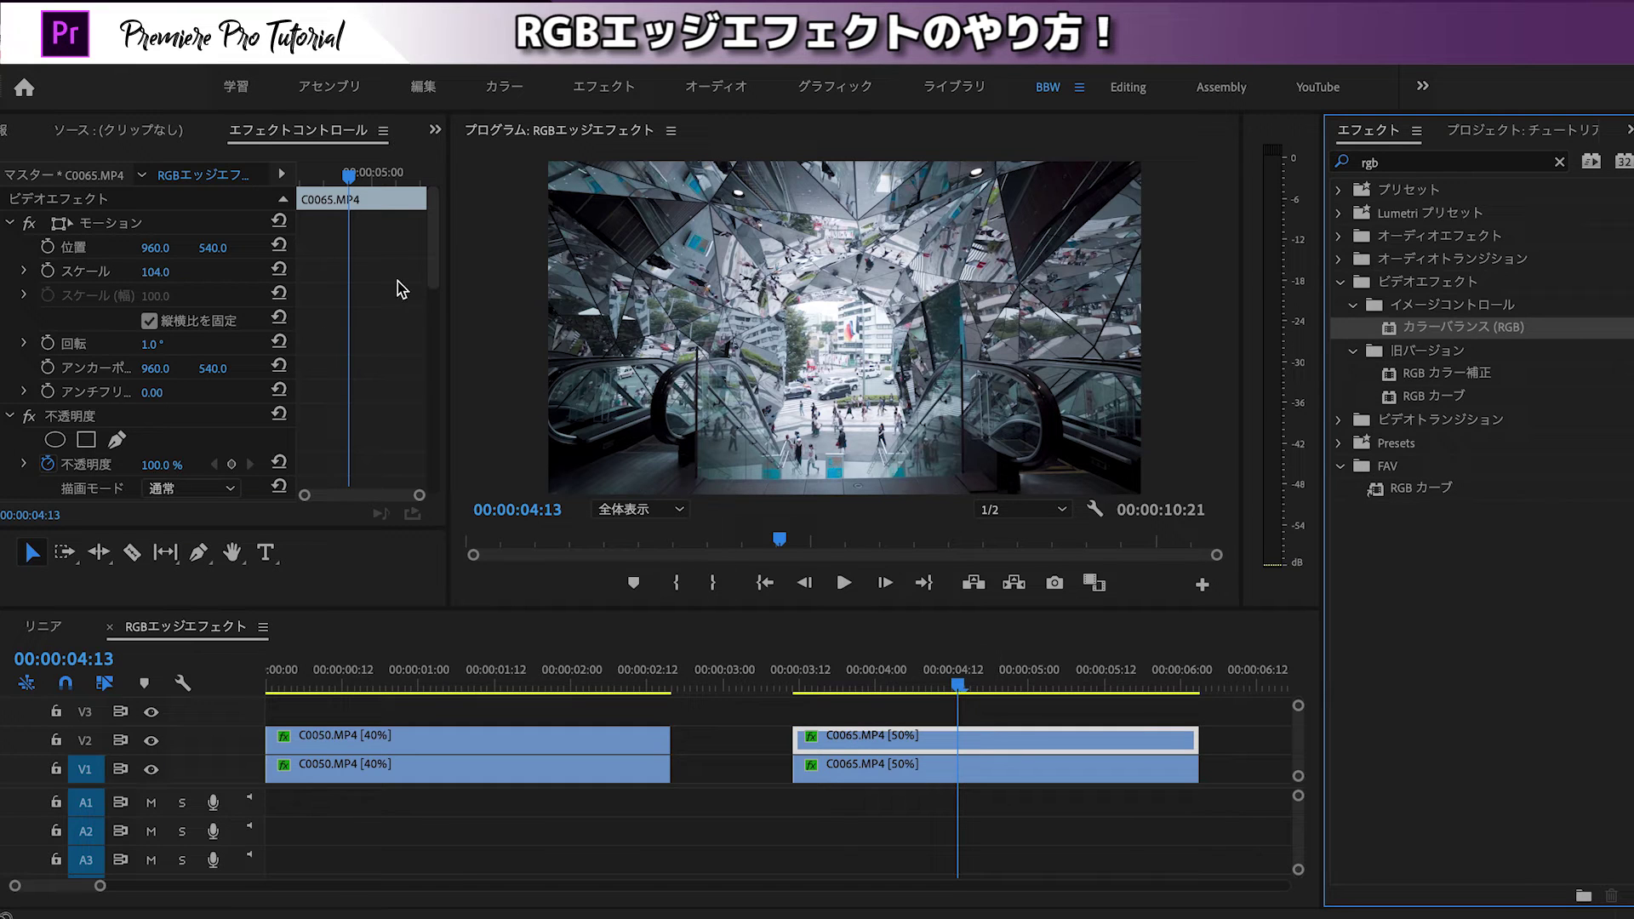
Step: Drop the C0065 copy's blue balance to 0 and set its blend mode to Lighten
left_click_drag(438, 275, 432, 474)
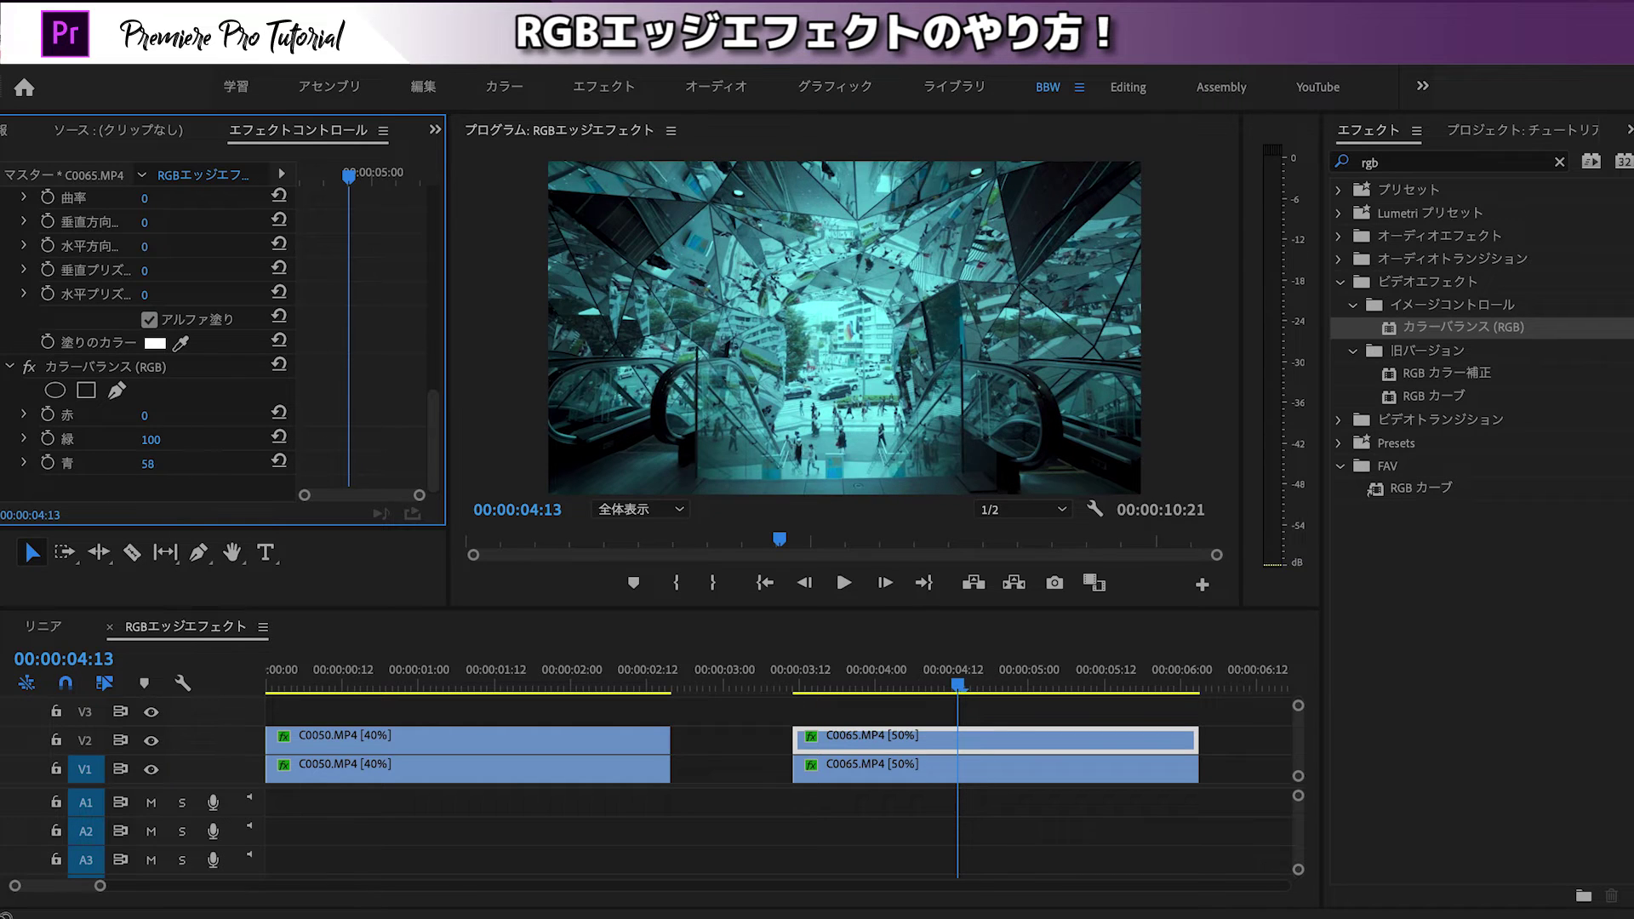
left_click_drag(177, 463, 173, 466)
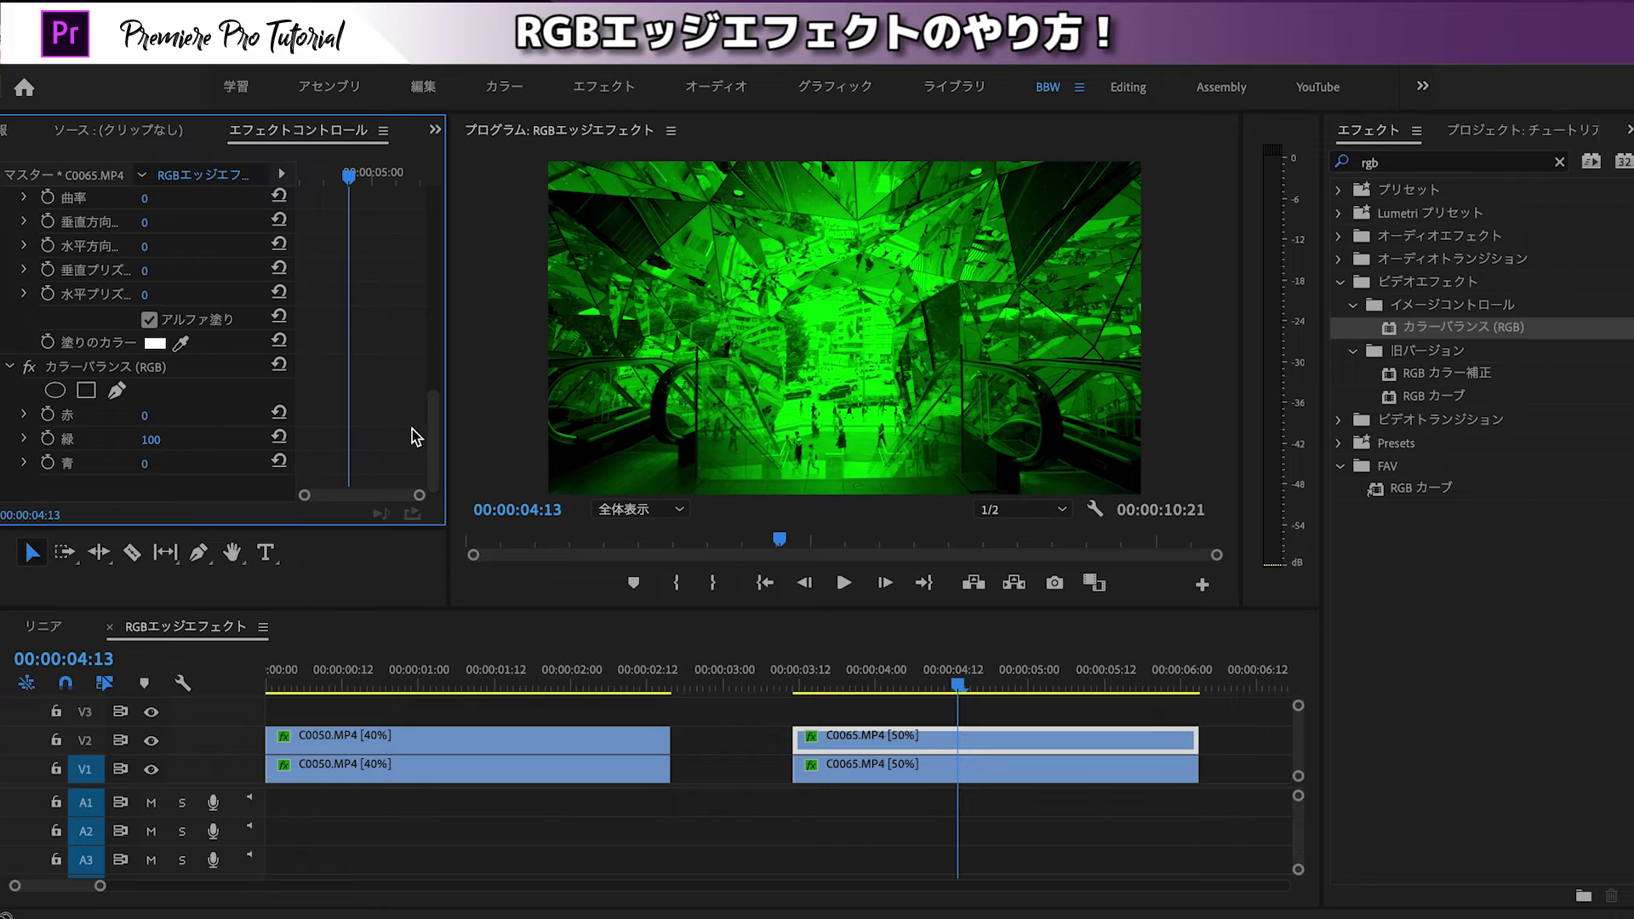
left_click_drag(432, 443, 431, 291)
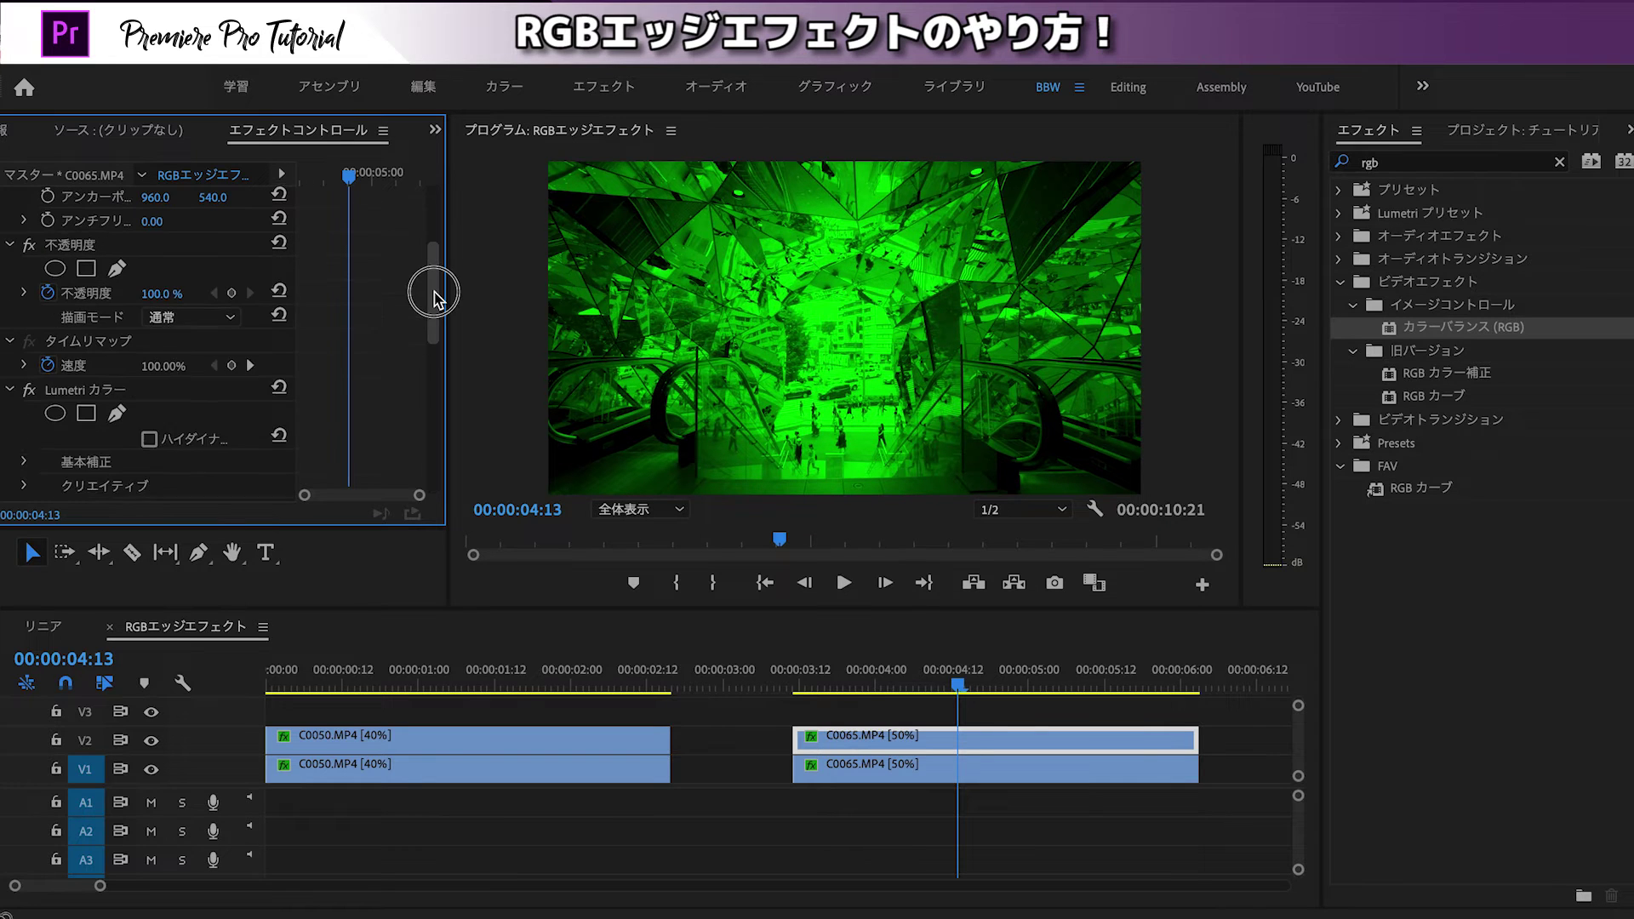
left_click(162, 330)
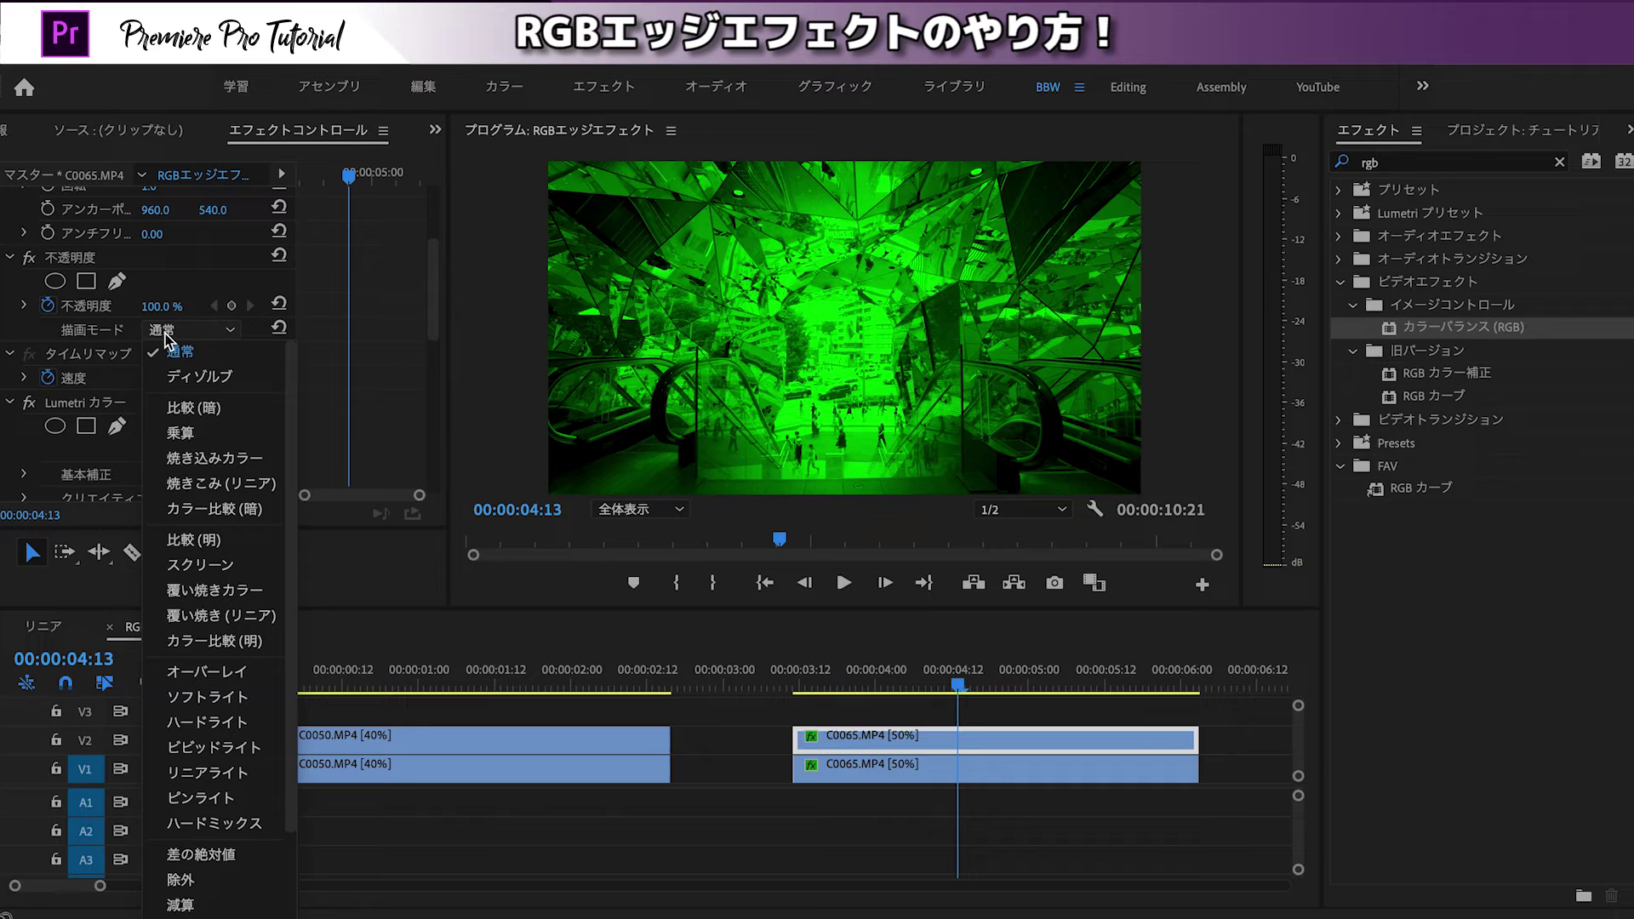
left_click(185, 540)
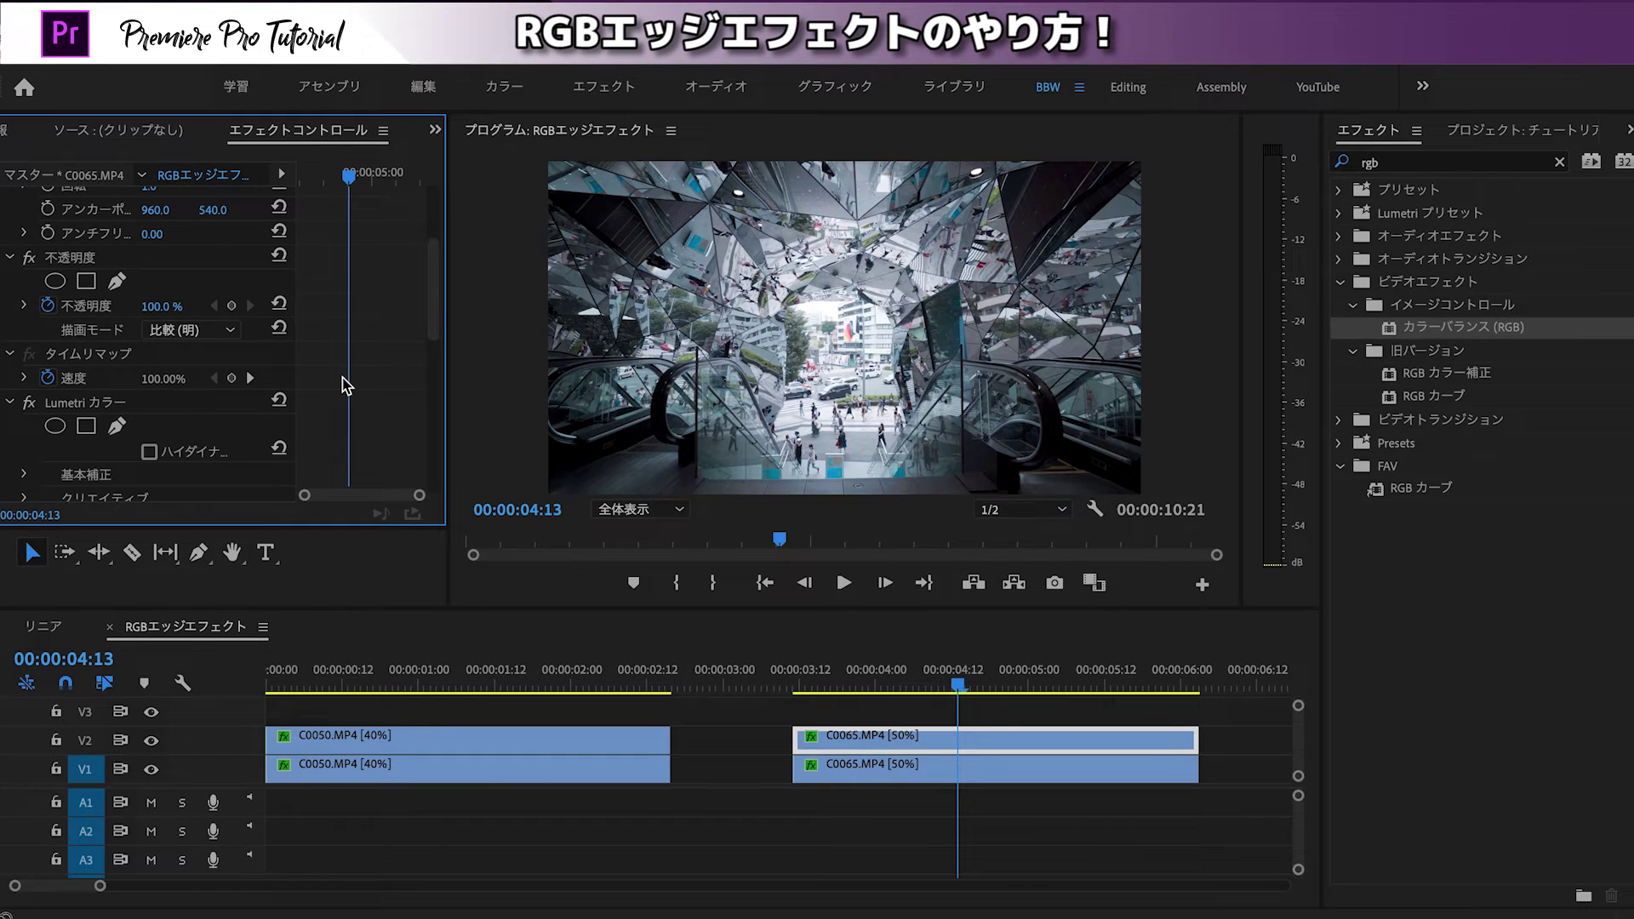
Step: Set the C0065 copy's scale to 106 and lens curvature to -5
scroll(345, 385, "up", 5)
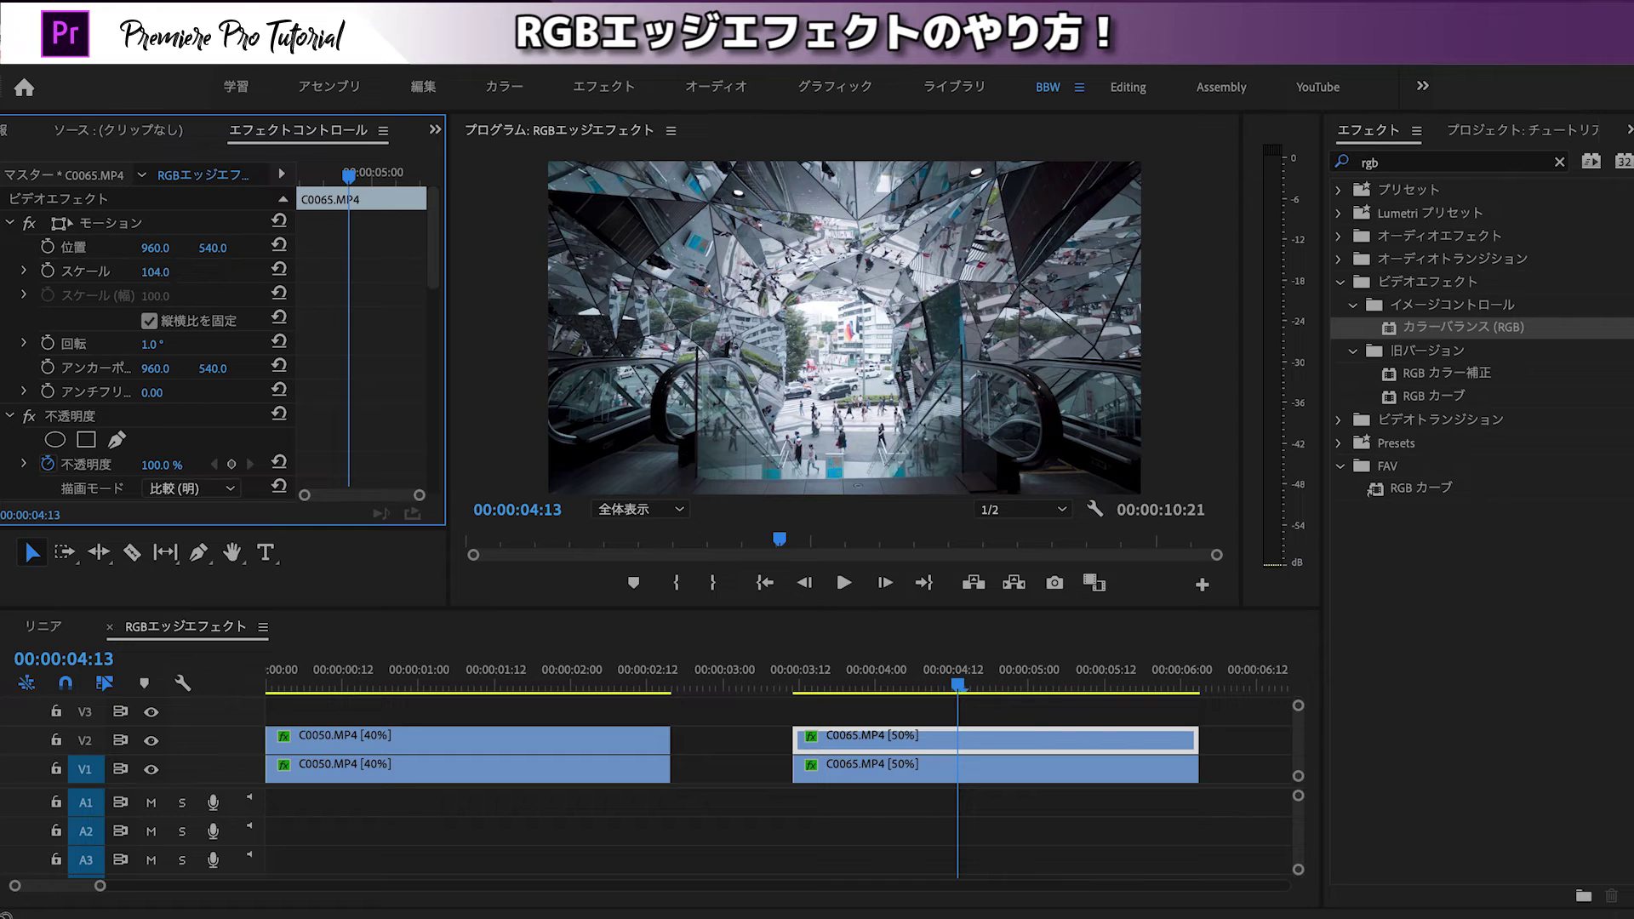
left_click(173, 269)
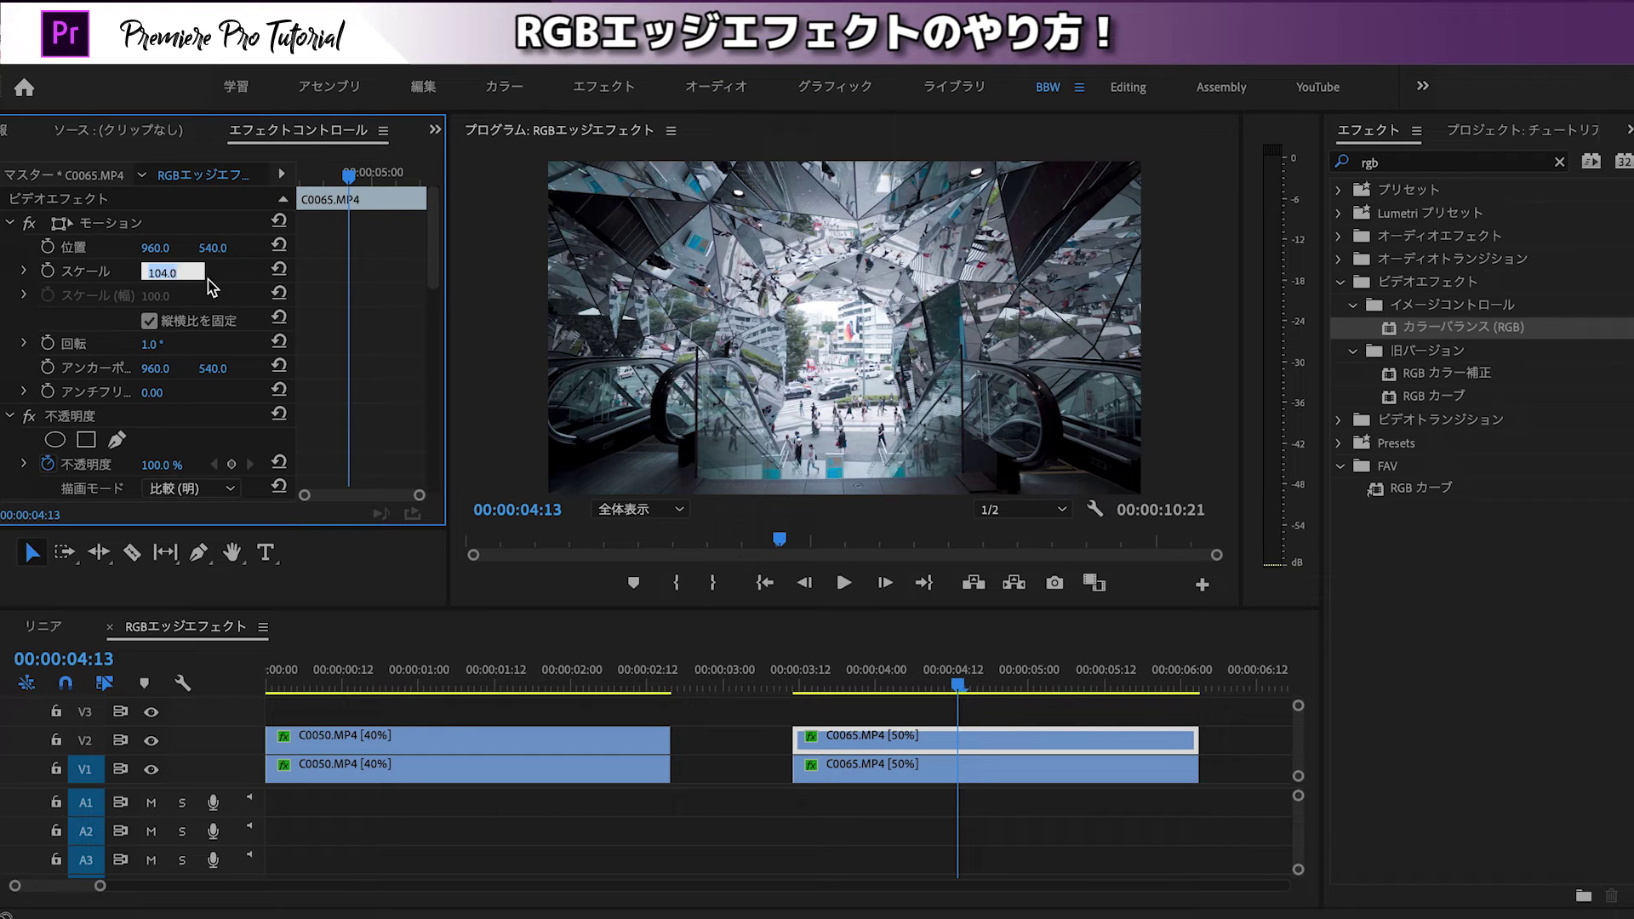
type("106")
key("Return")
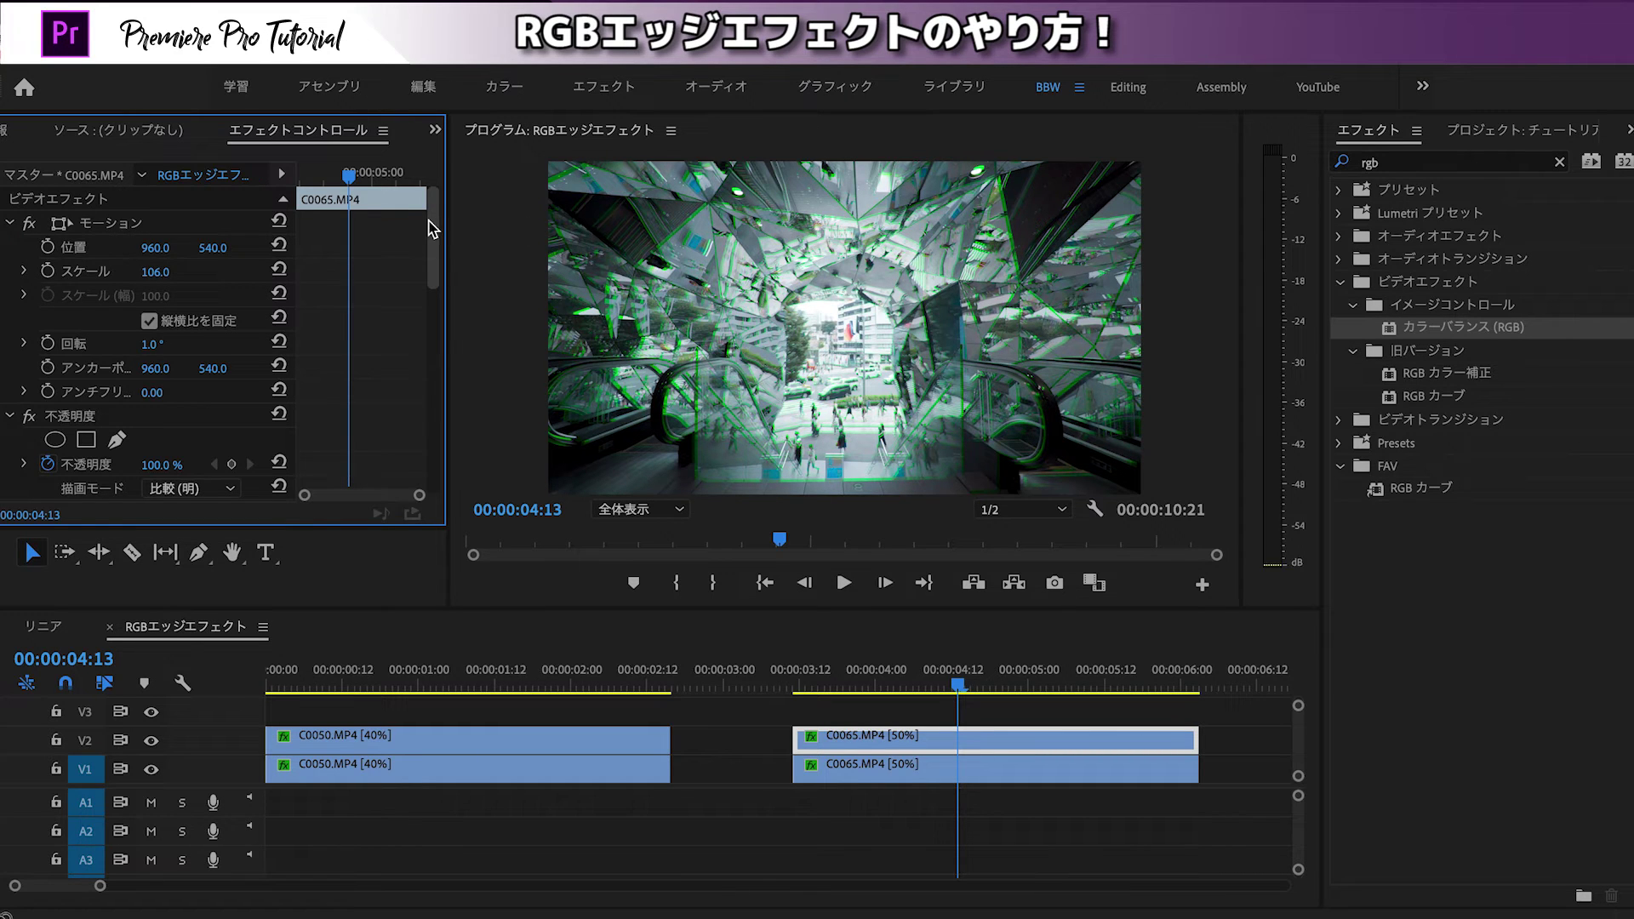
left_click_drag(432, 228, 423, 440)
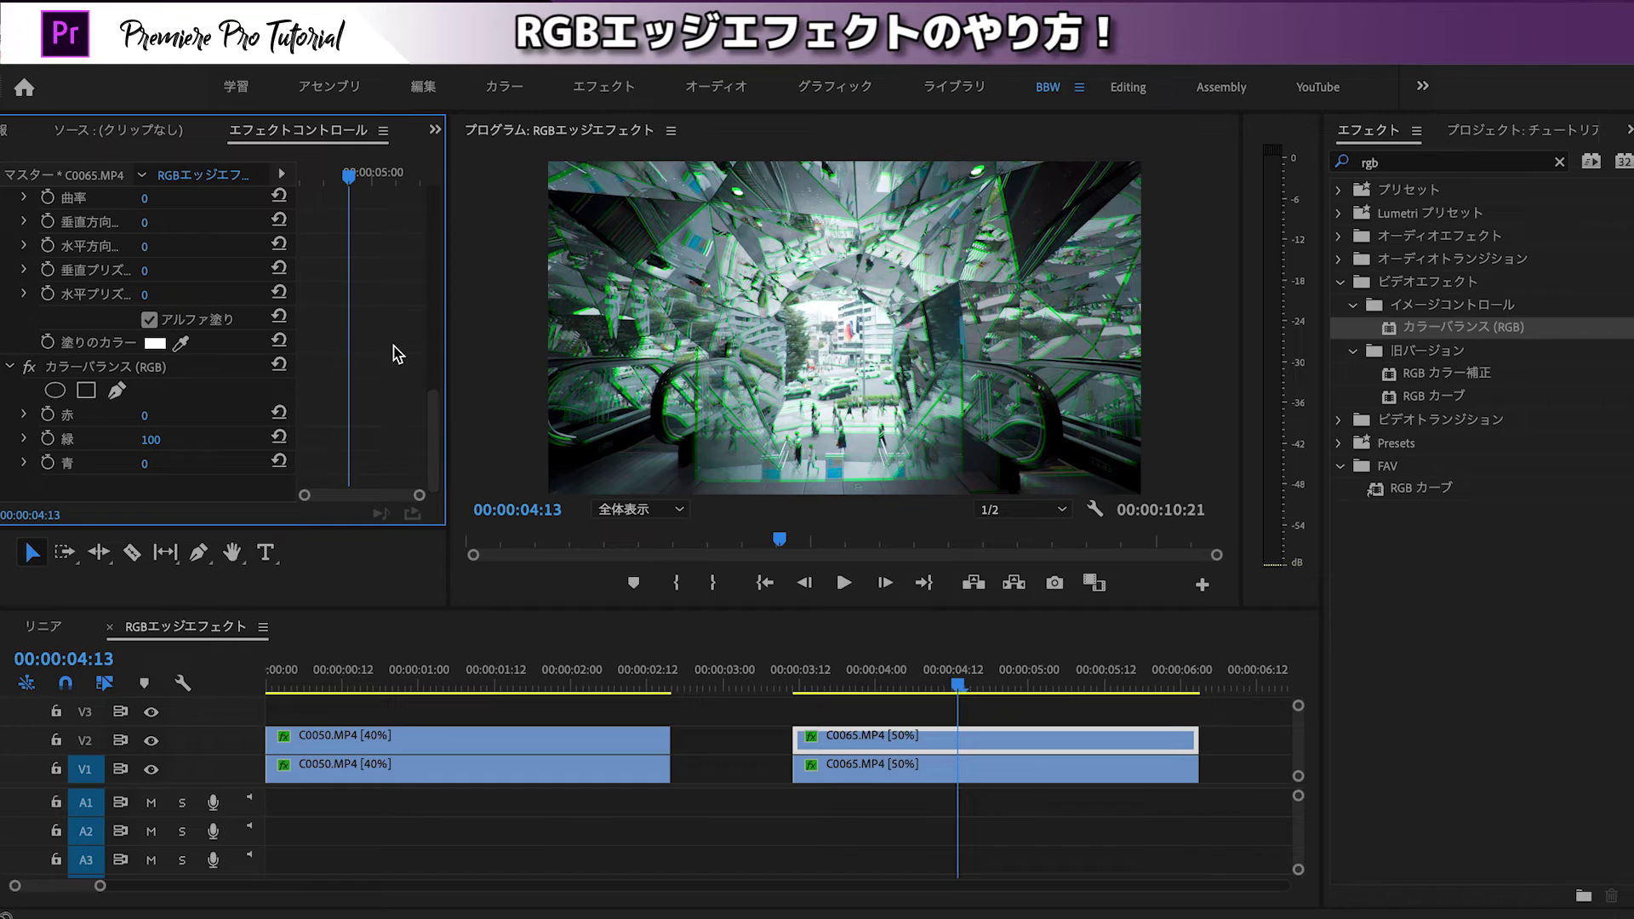
scroll(327, 303, "up", 2)
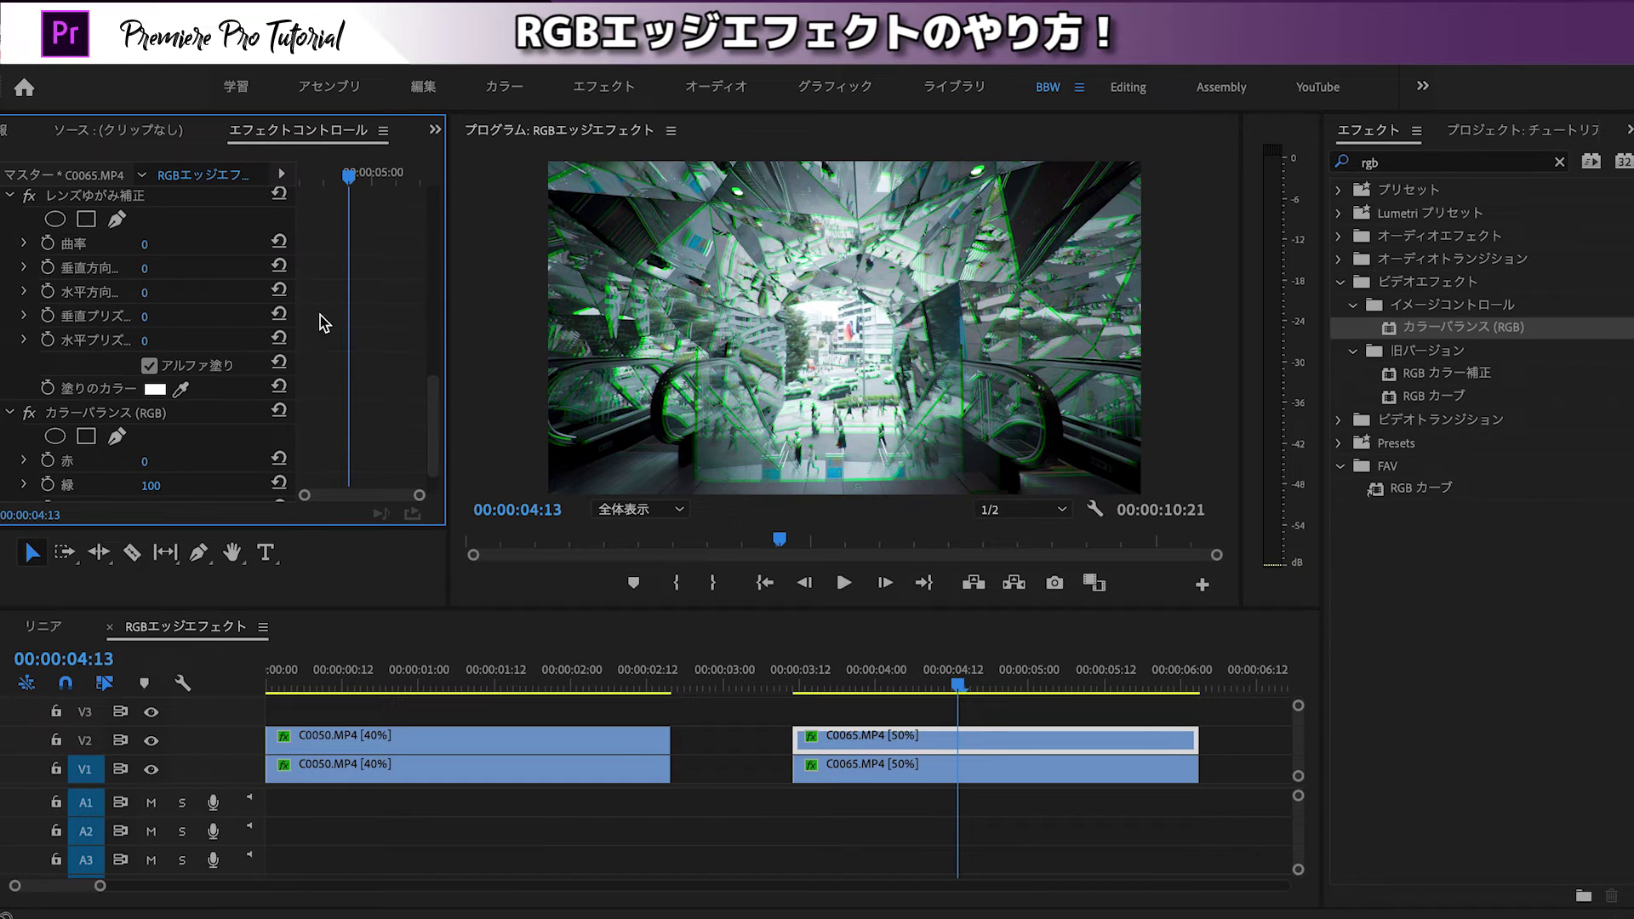
left_click(170, 244)
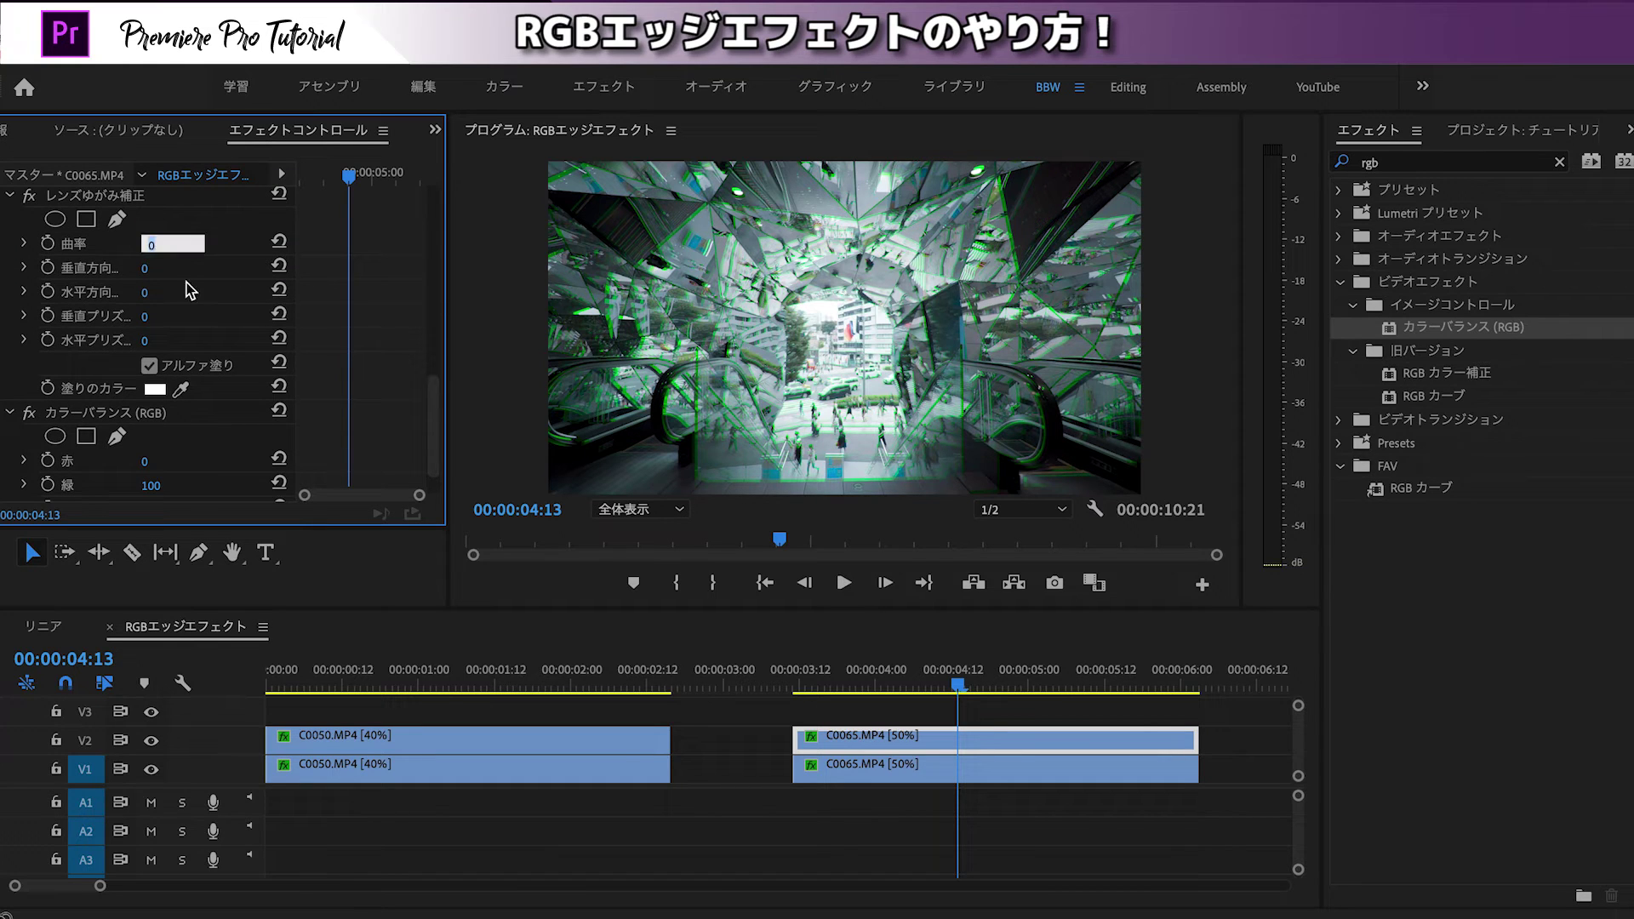
type("-5")
key("Return")
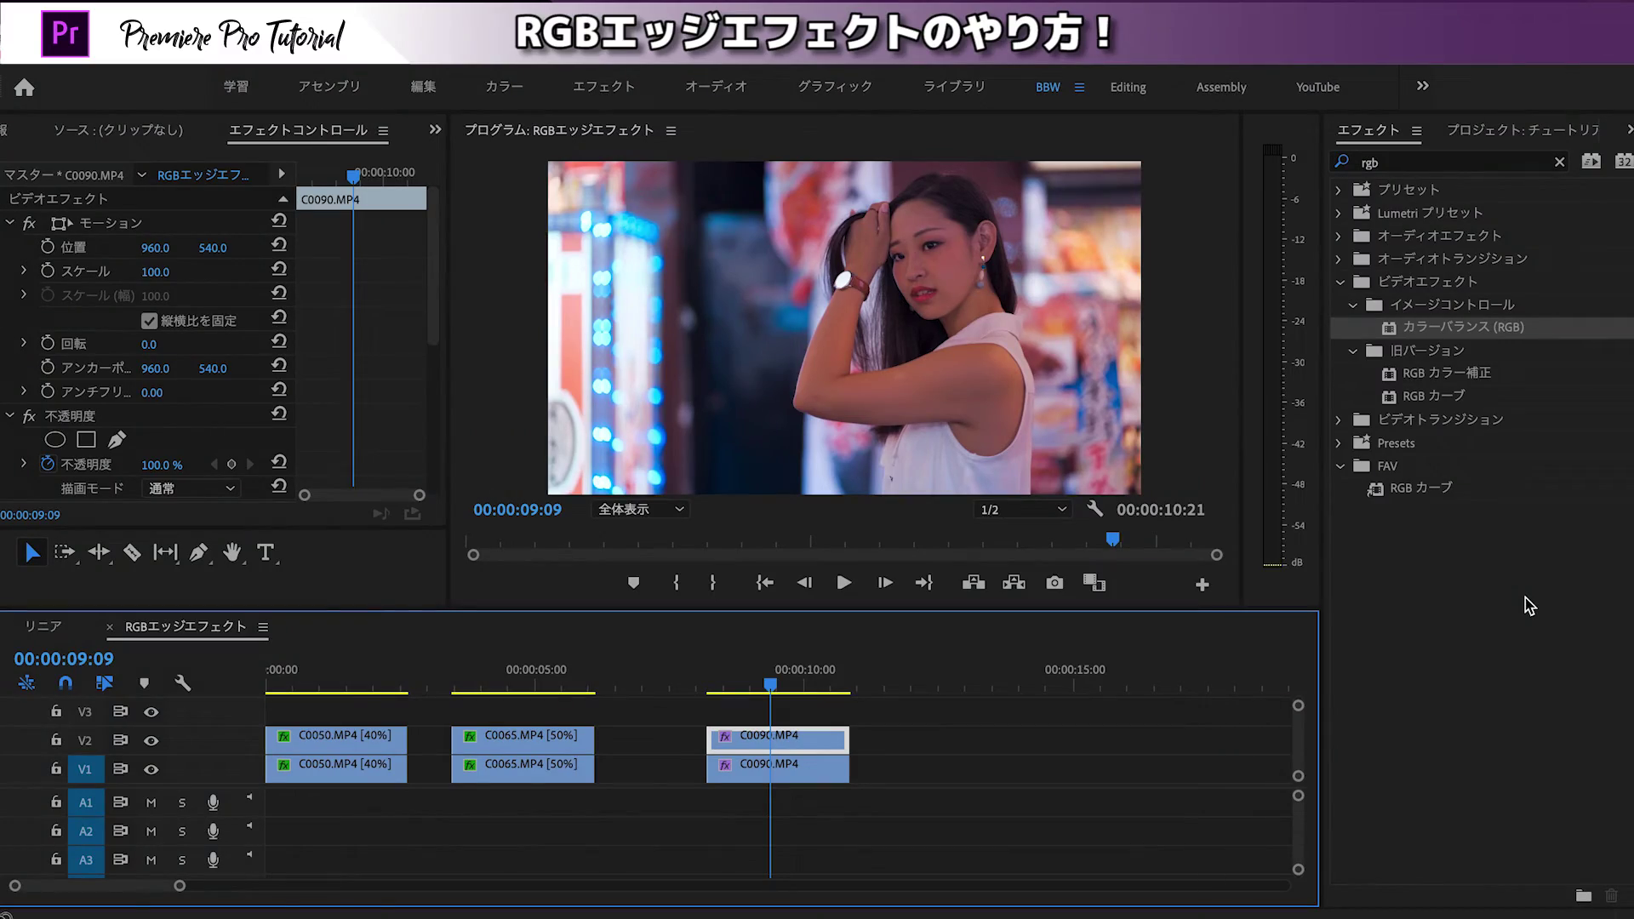
Step: Apply Color Balance (RGB) to the C0090 copy on V2
left_click_drag(1467, 334, 792, 691)
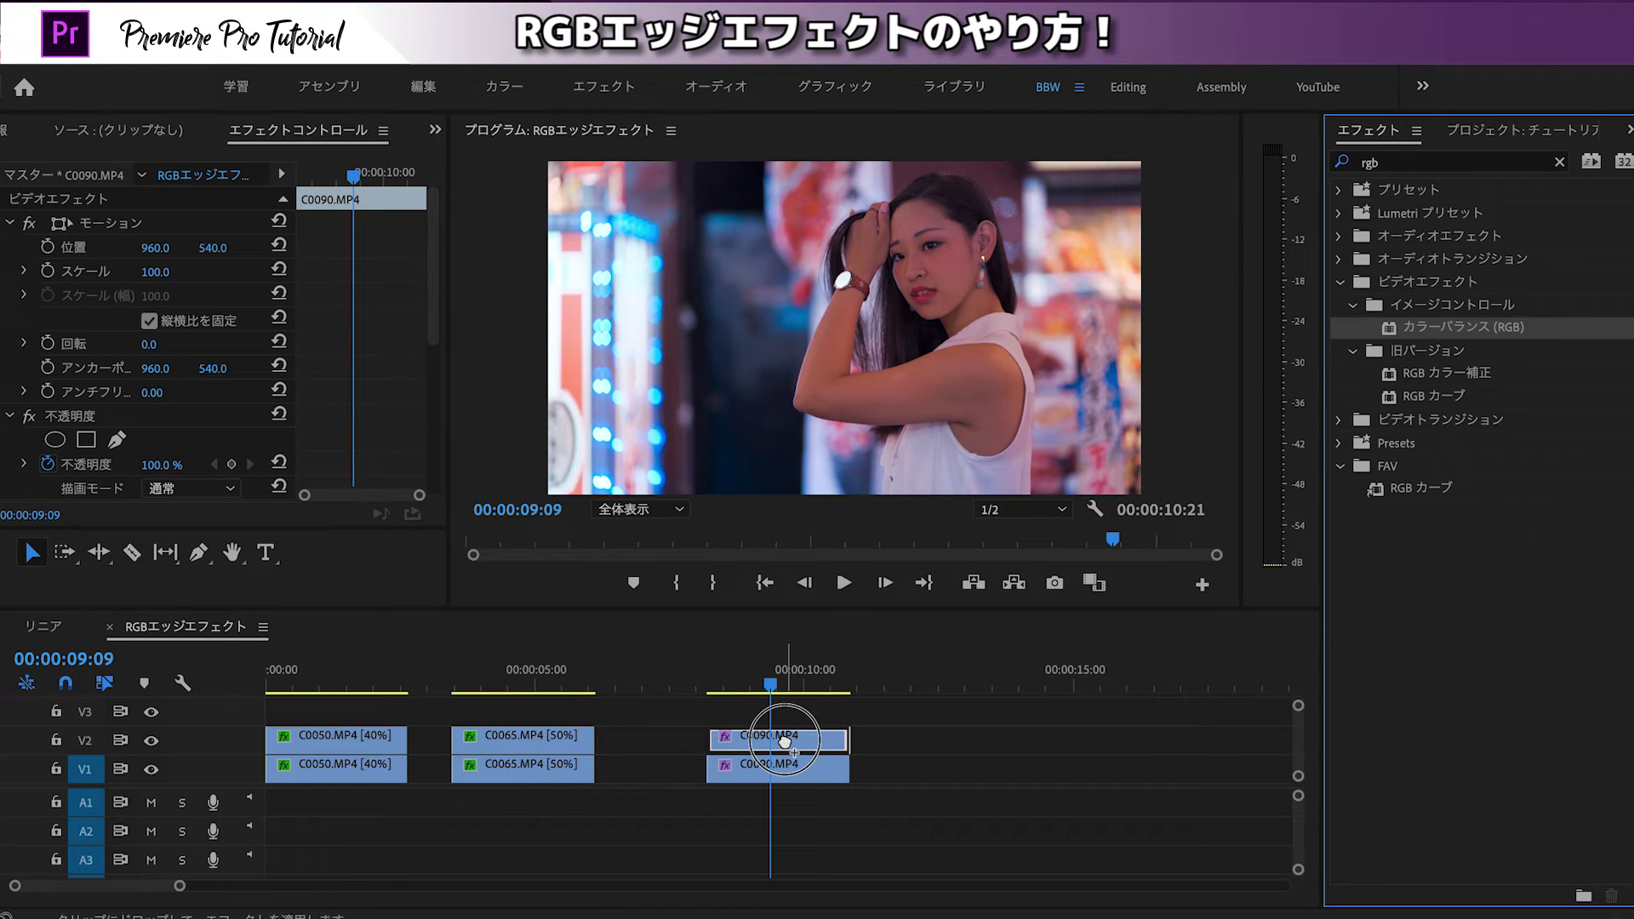
left_click_drag(791, 691, 791, 747)
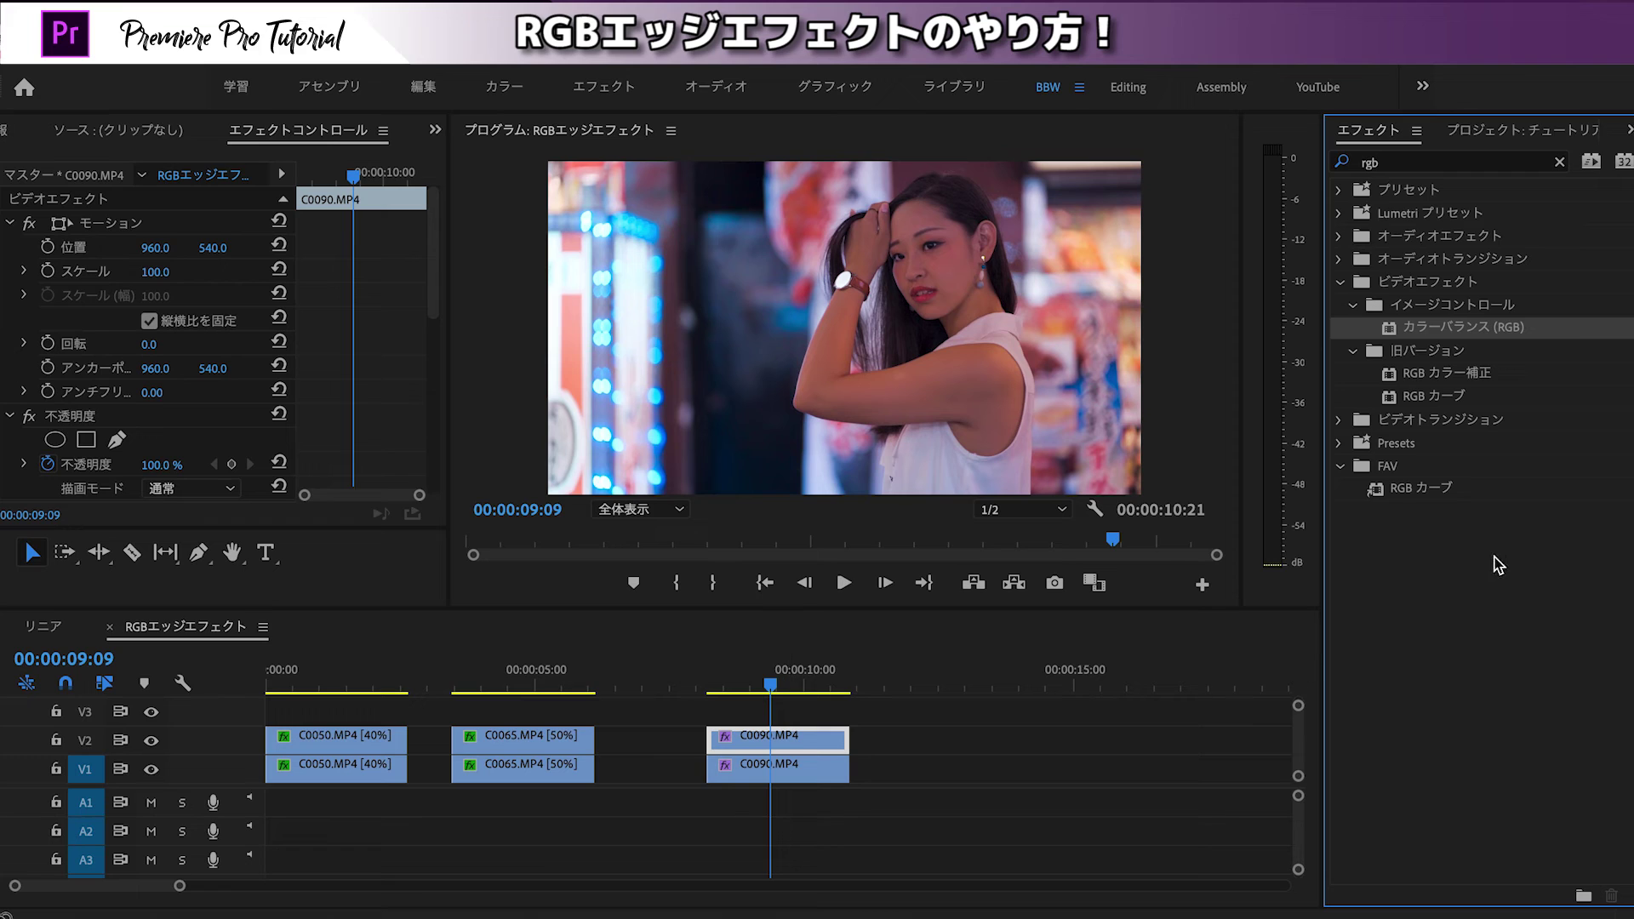
left_click(1559, 162)
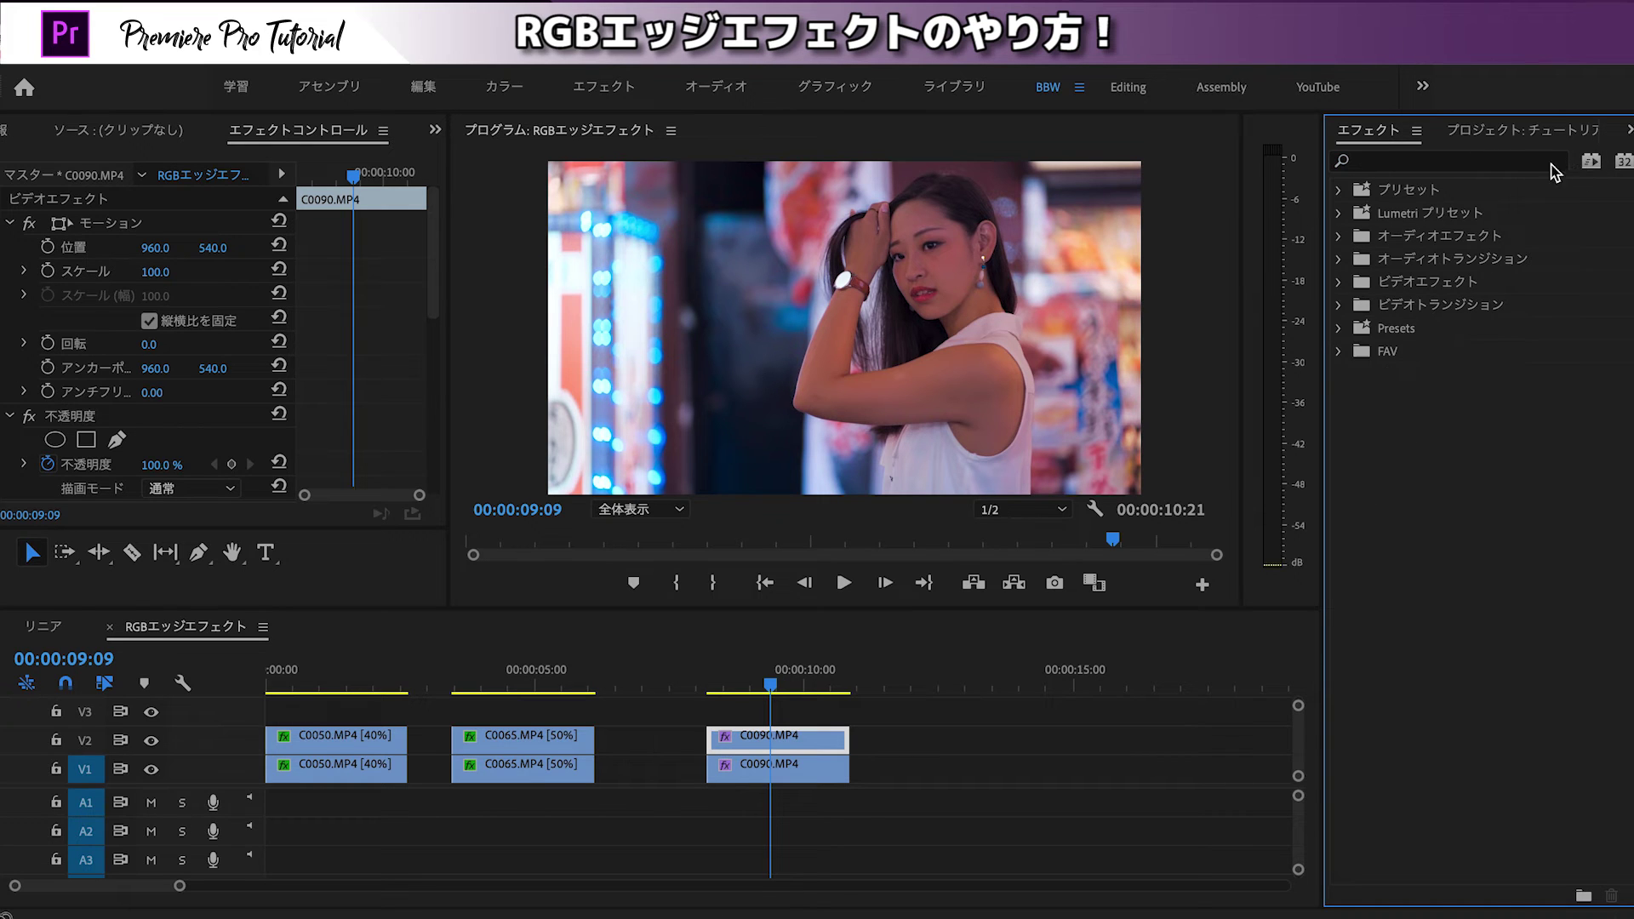
Step: Search 'レンズ' and drop レンズゆがみ補正 onto the C0090 copy
left_click(1513, 161)
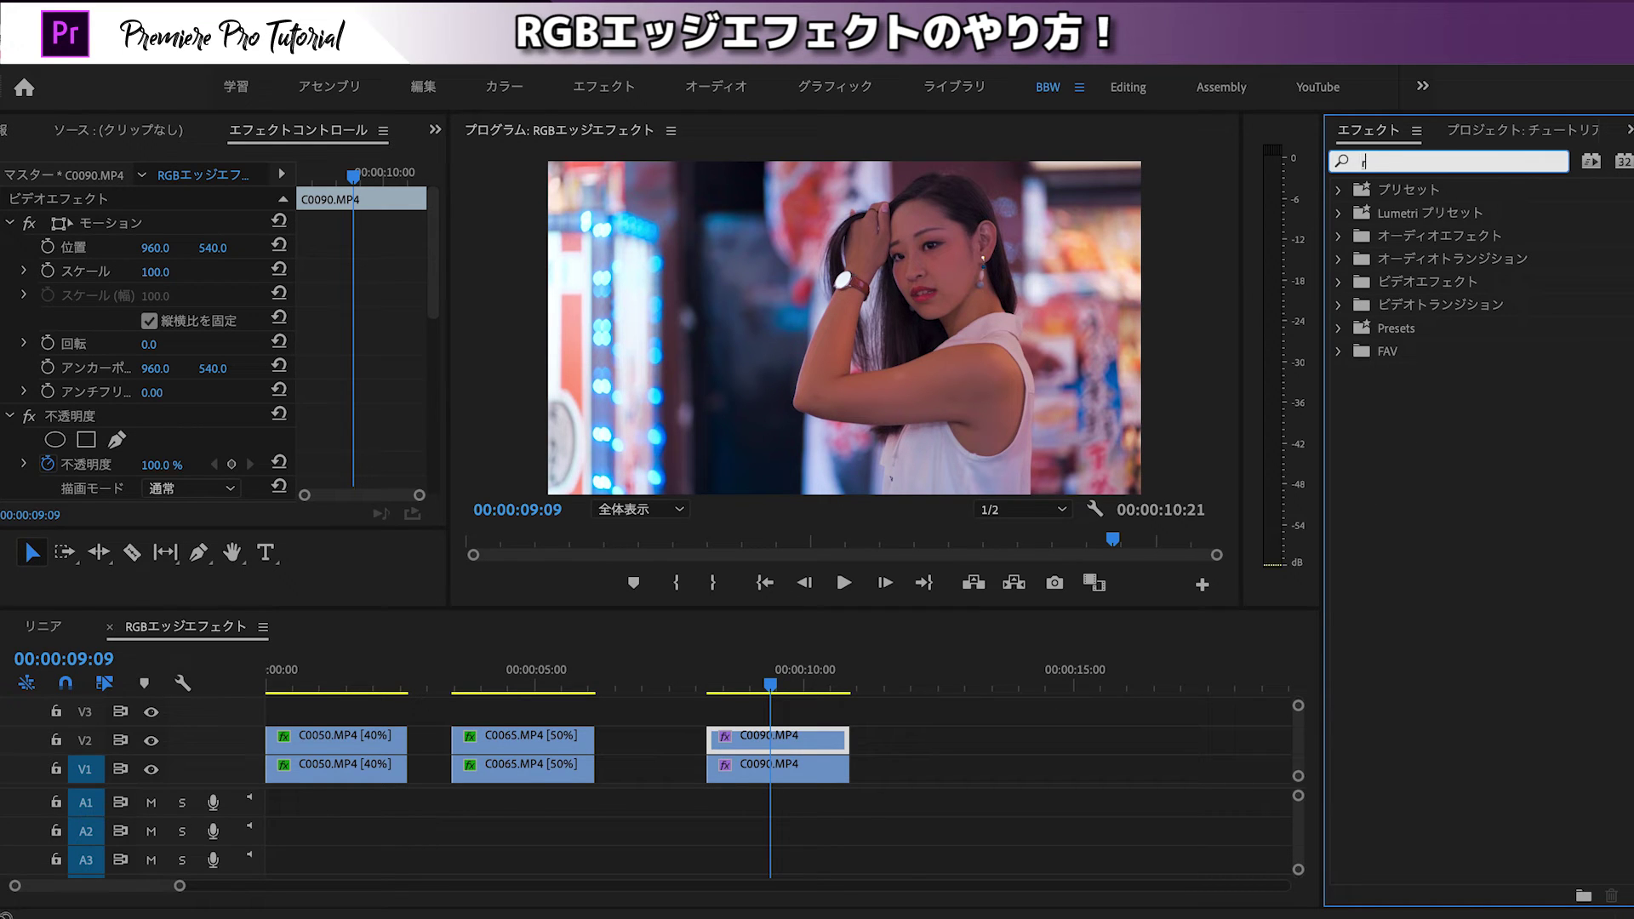
type("ンズ")
key("Return")
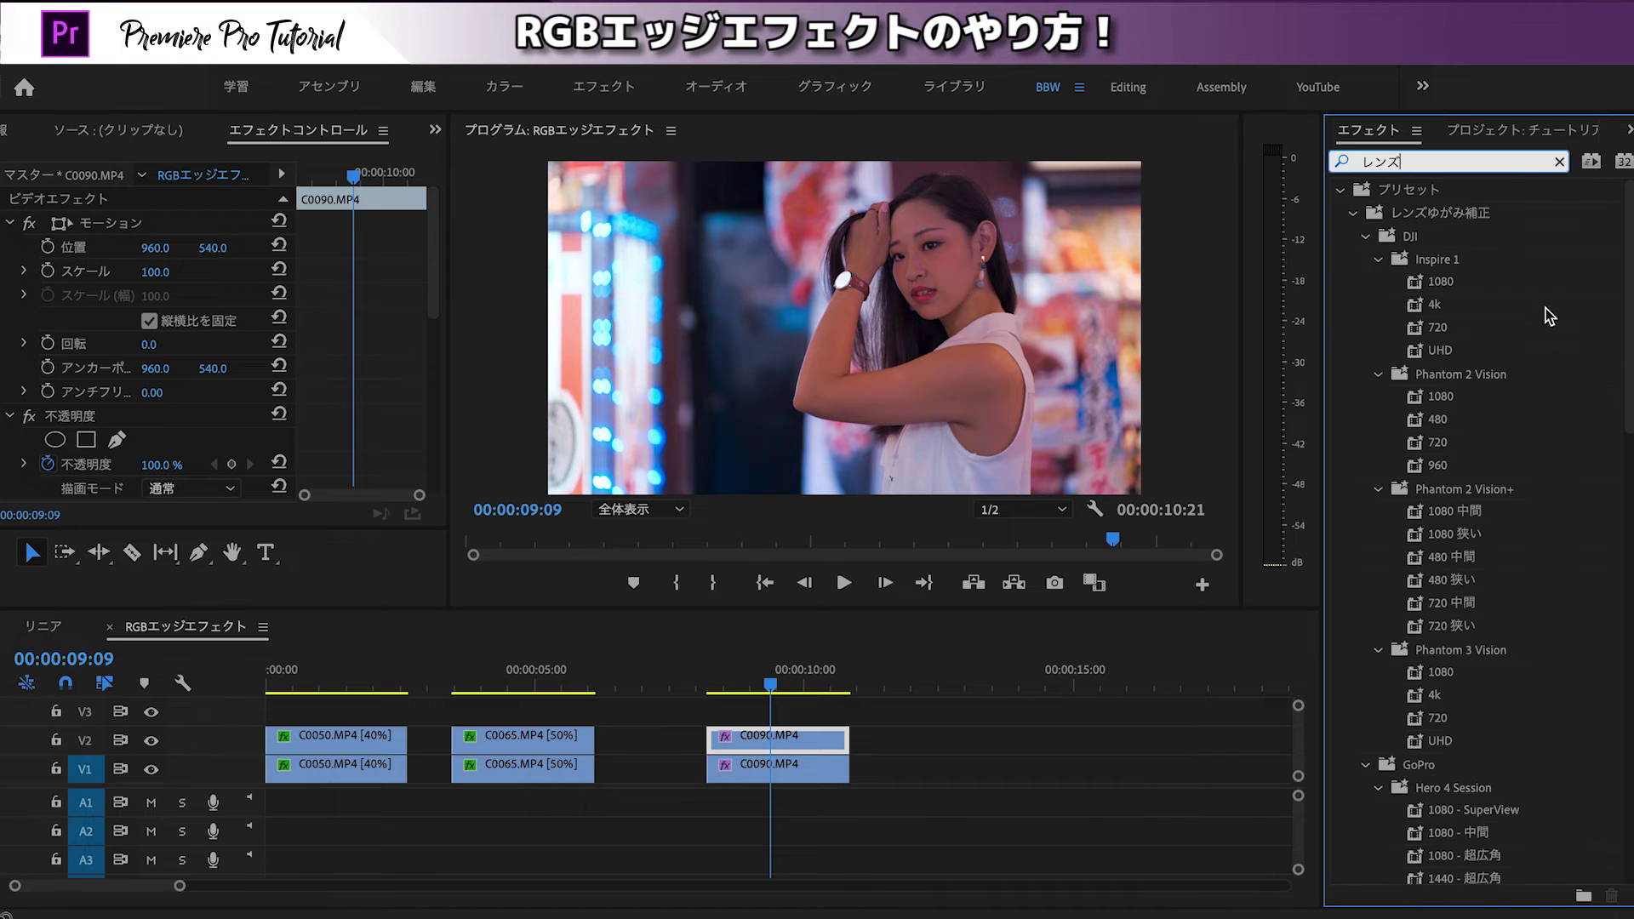
scroll(1513, 603, "down", 10)
scroll(1513, 602, "down", 5)
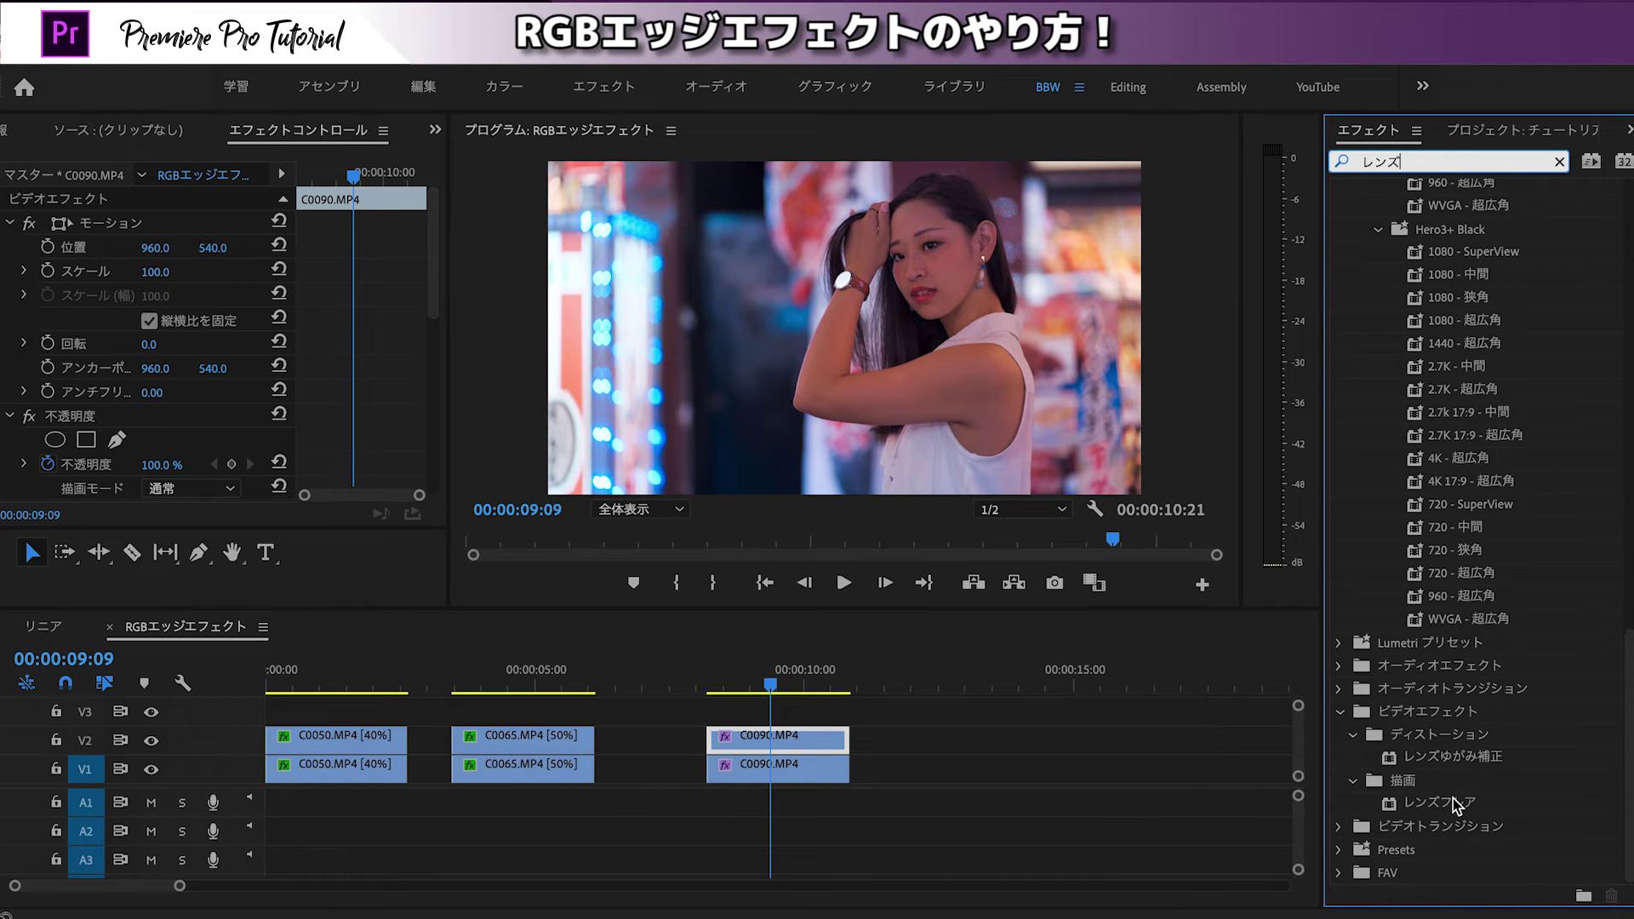
left_click(1449, 760)
left_click_drag(1452, 771, 797, 737)
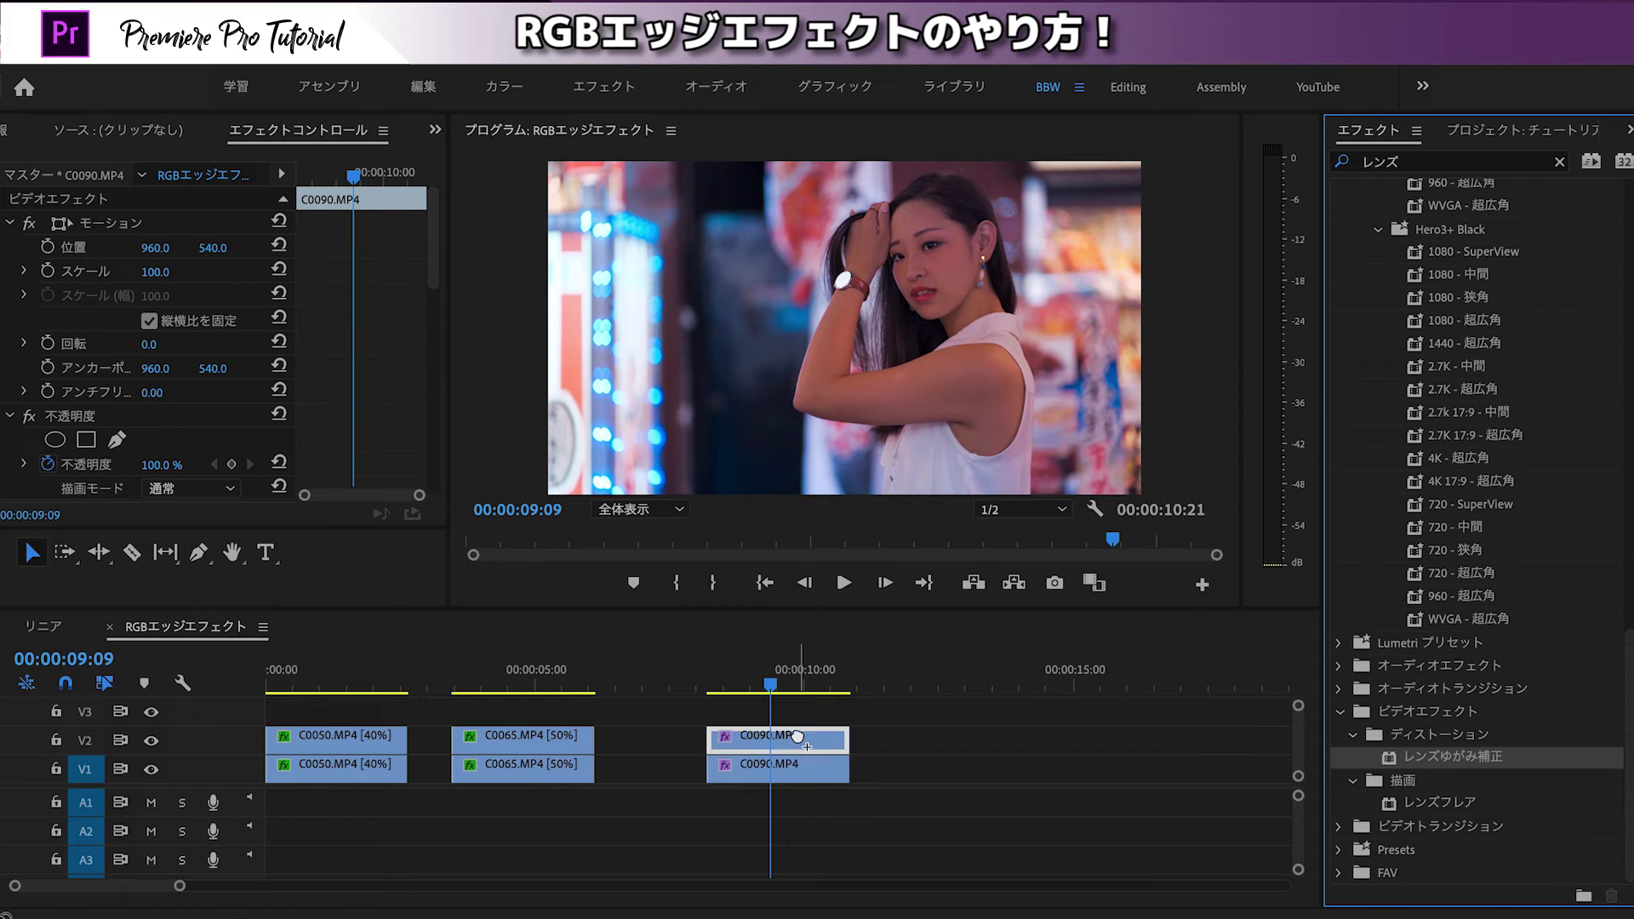
scroll(420, 400, "down", 5)
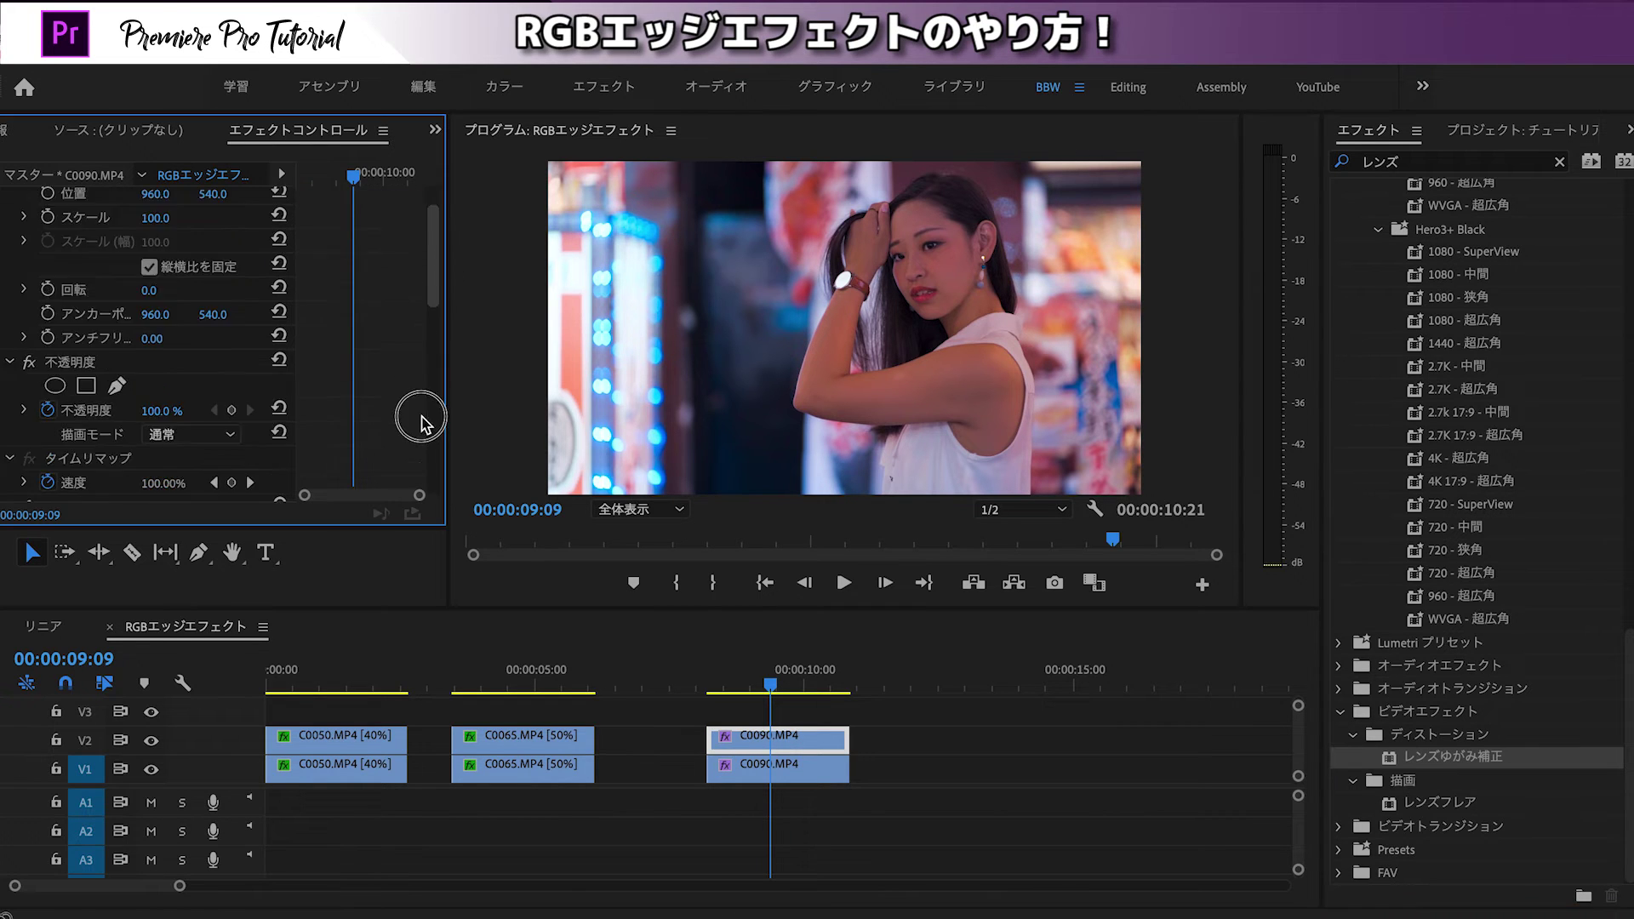
scroll(420, 451, "down", 1)
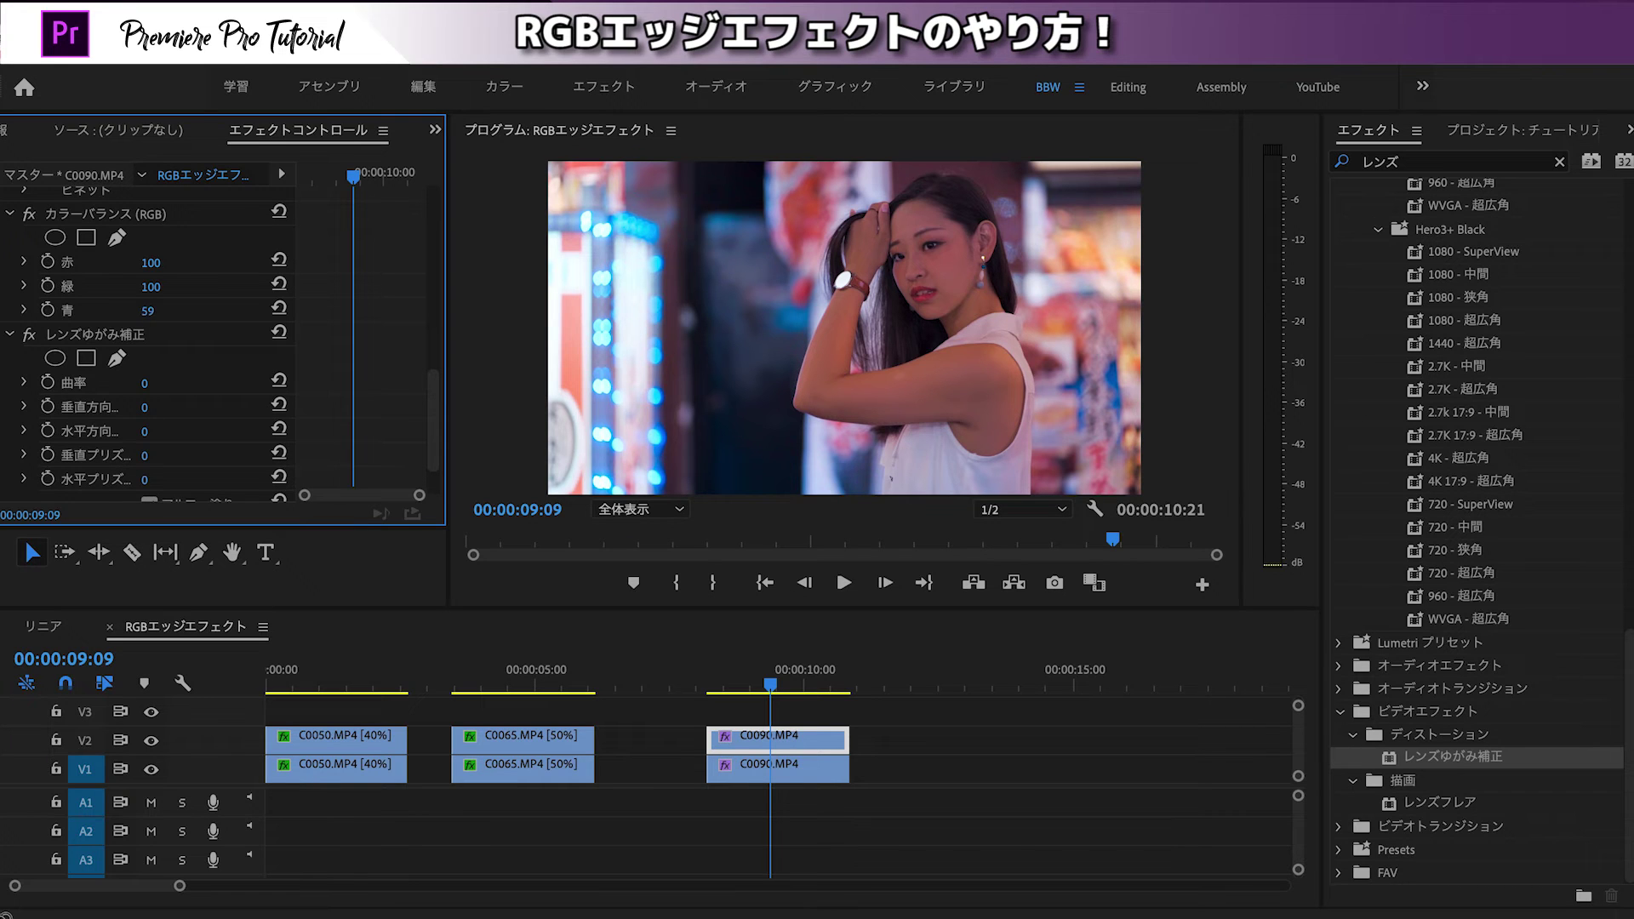
Step: Pull the C0090 copy's blue balance to 0 and set blend mode to 比較 (明)
left_click_drag(148, 310, 128, 310)
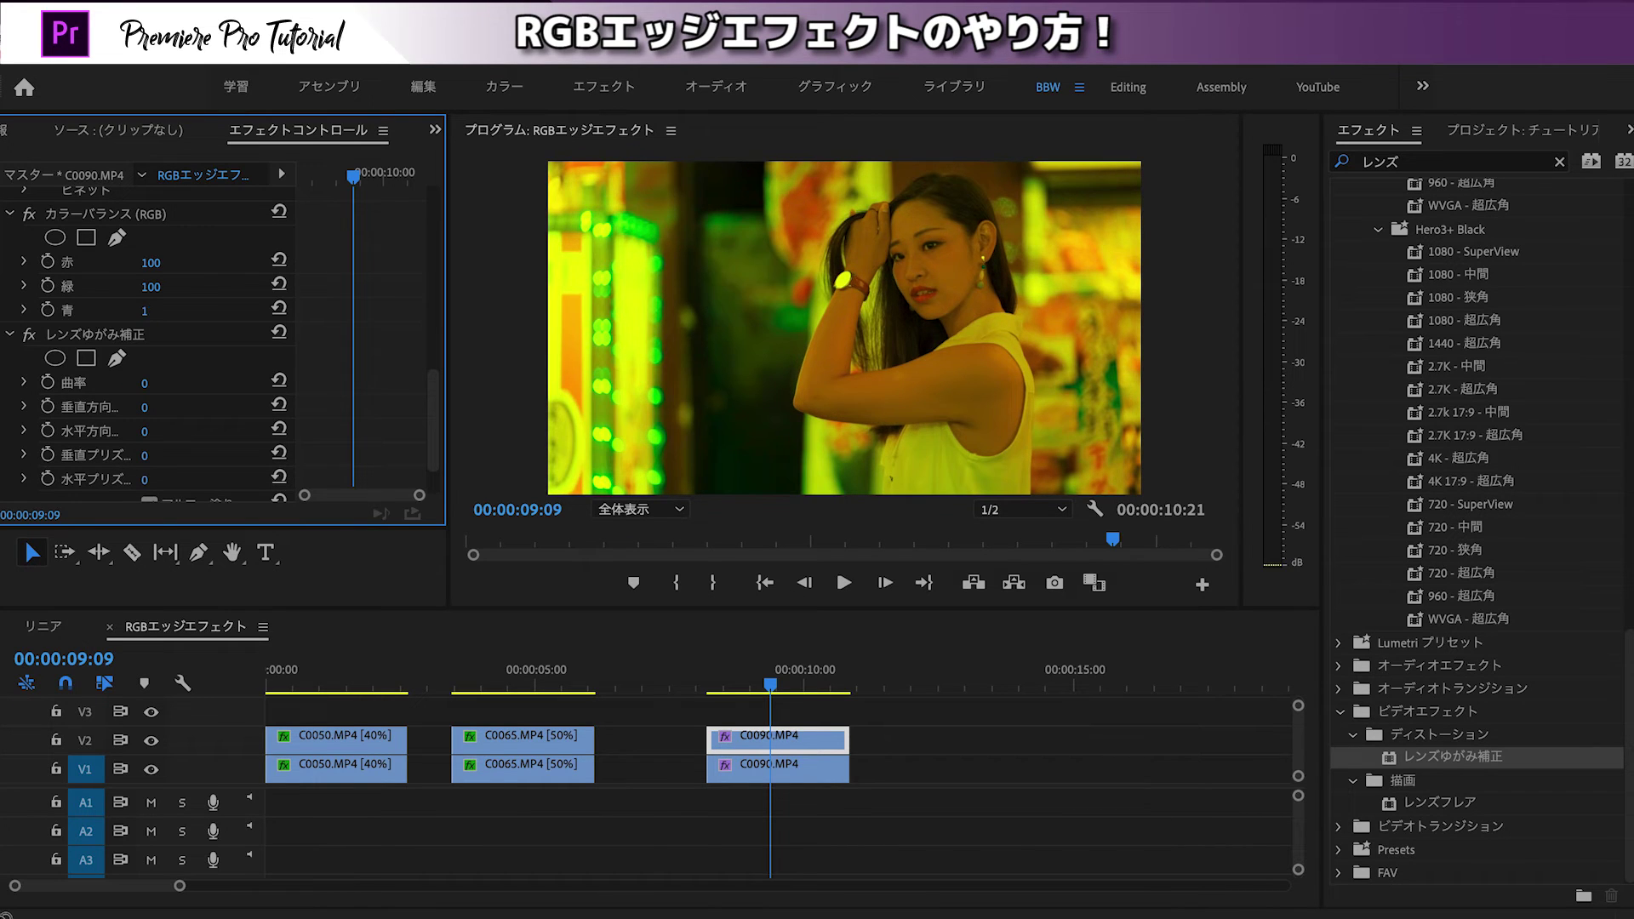
left_click(433, 423)
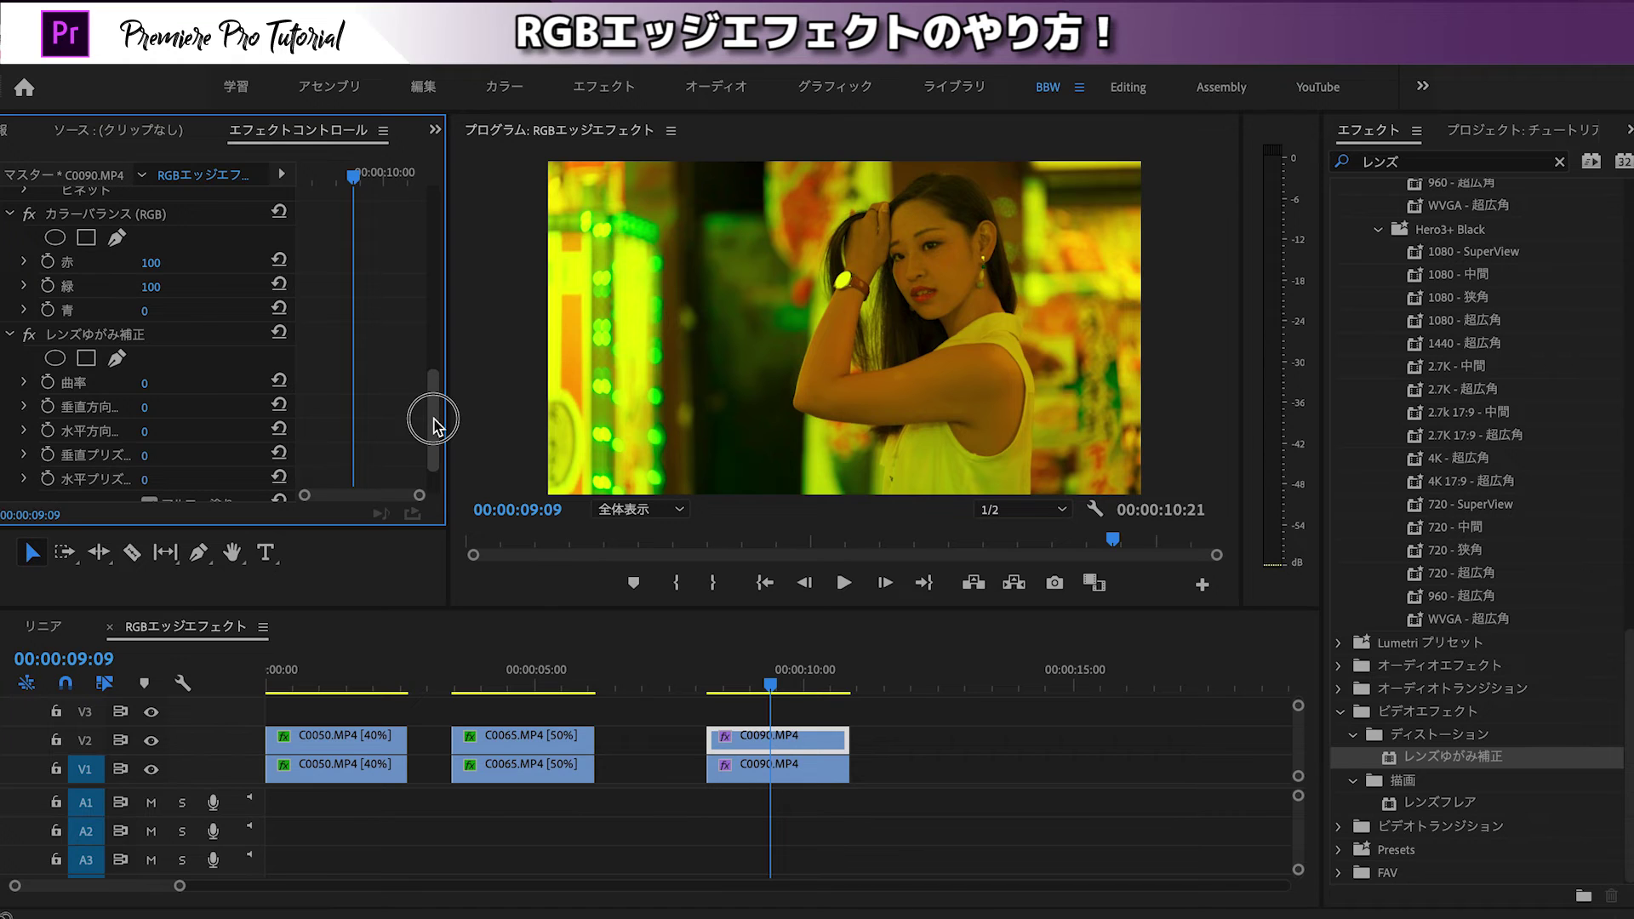
left_click_drag(433, 423, 430, 302)
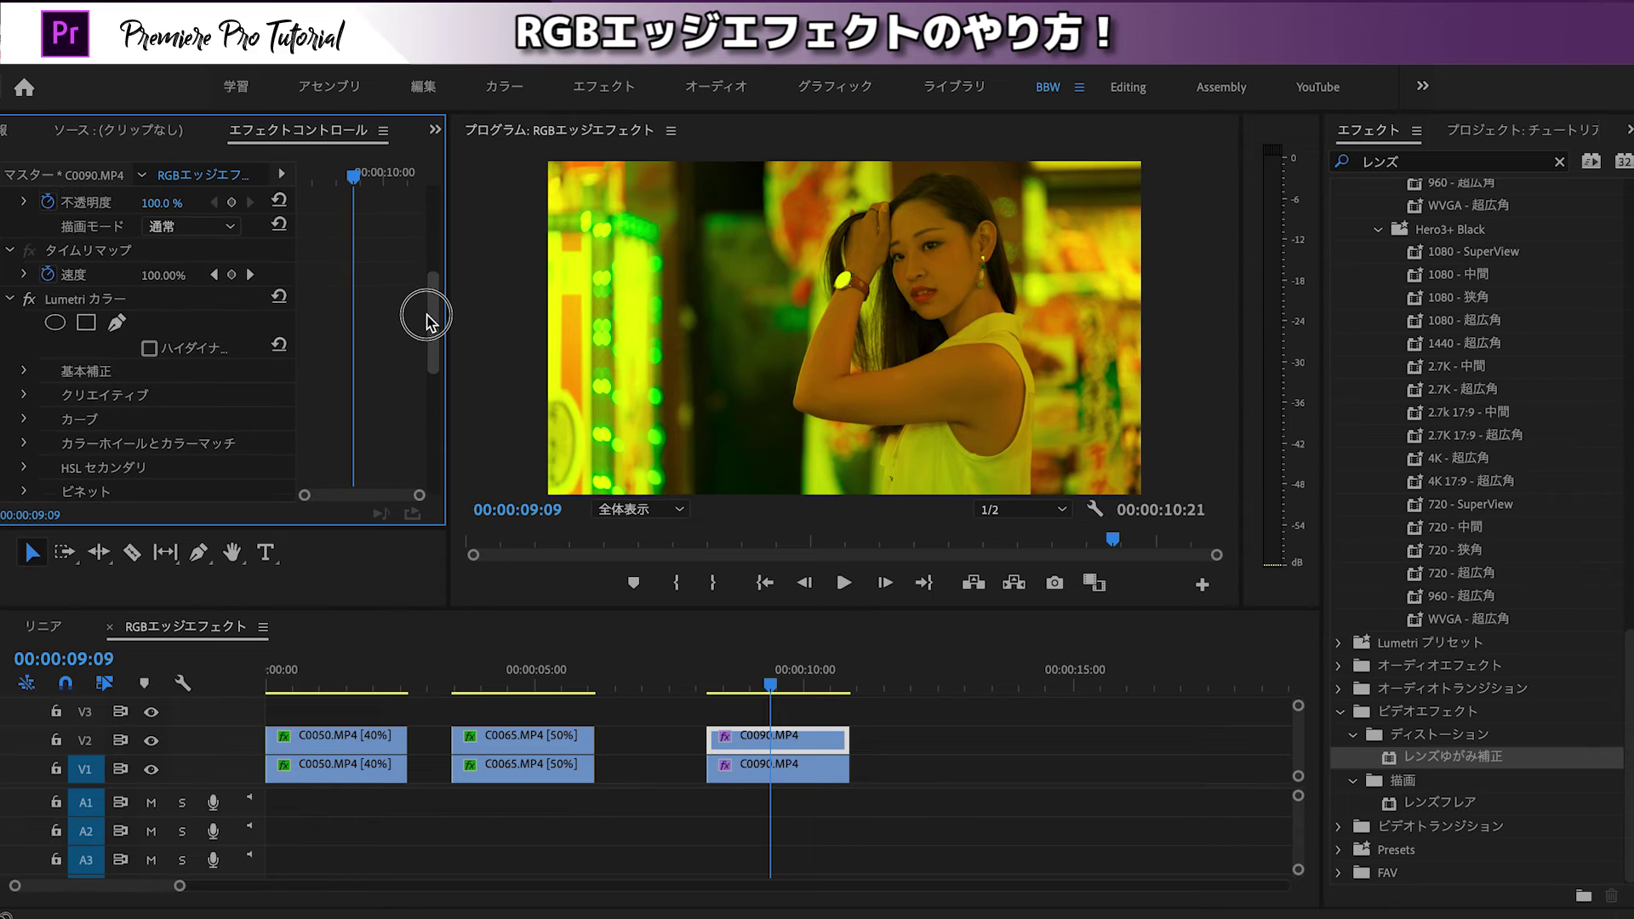
left_click(206, 283)
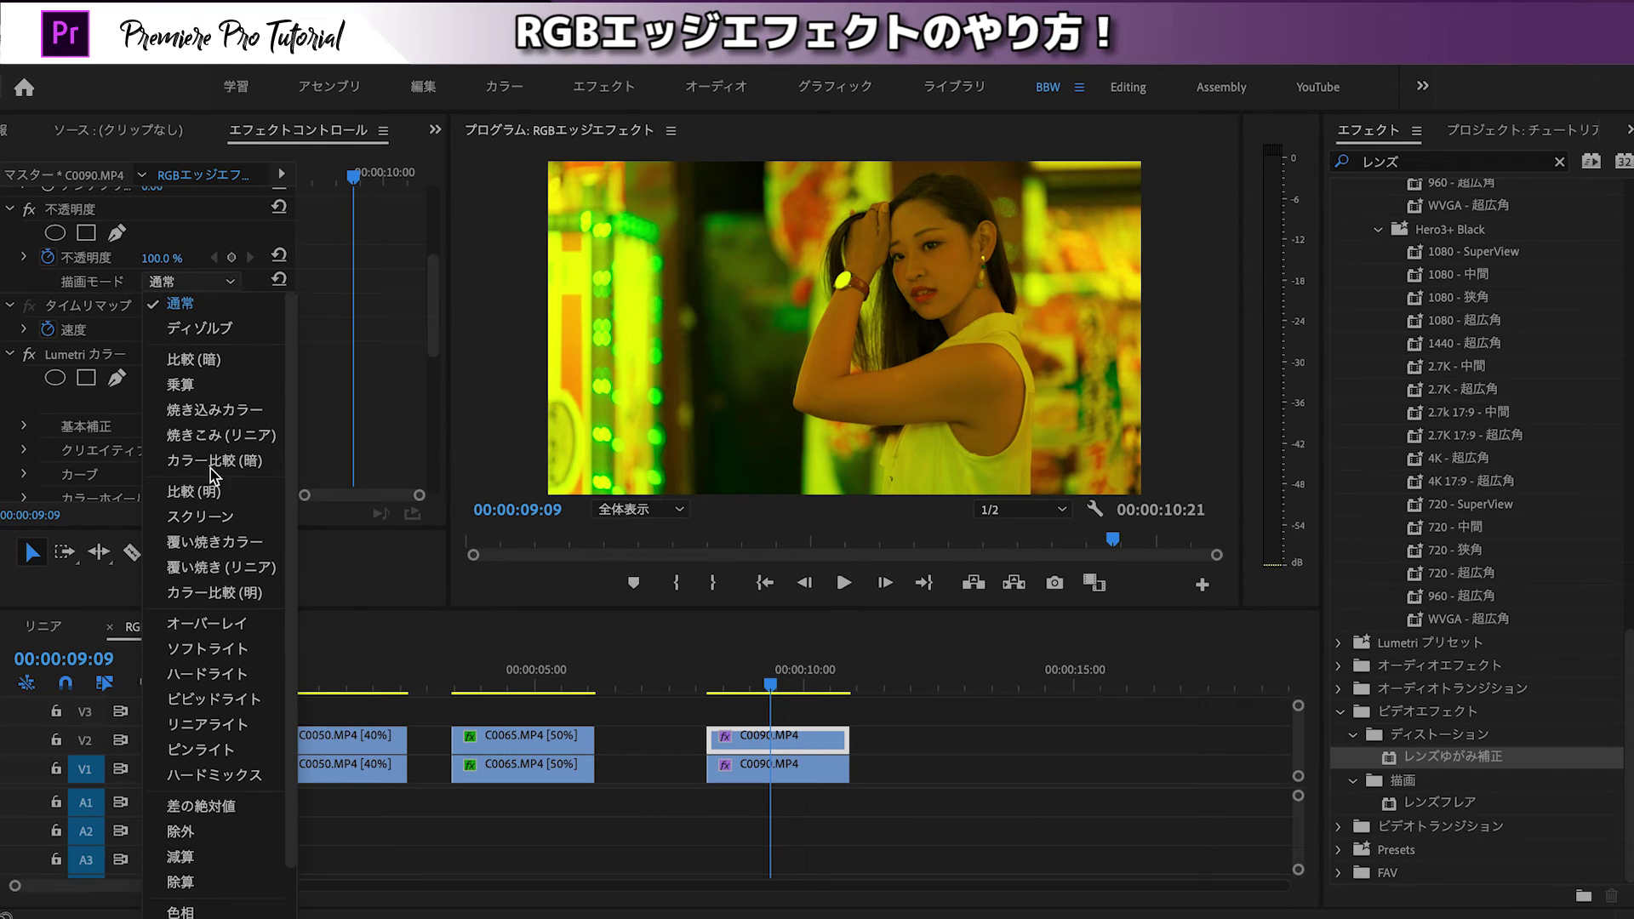
left_click(211, 495)
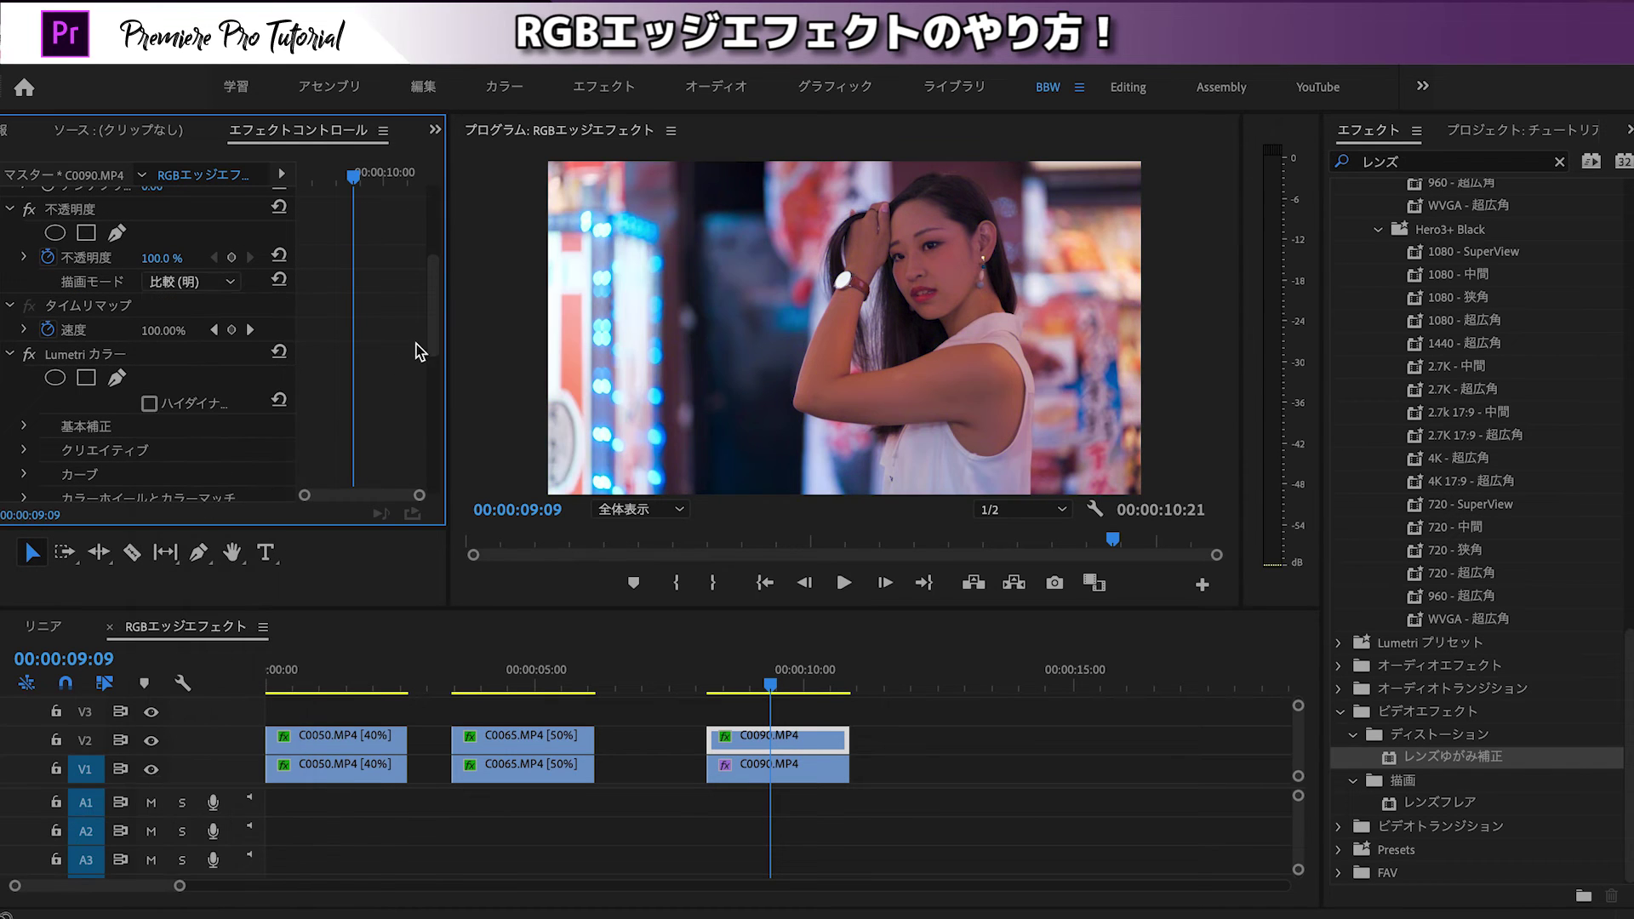
Step: Set the C0090 copy's scale to 102 and lens curvature to -5
scroll(430, 205, "up", 1)
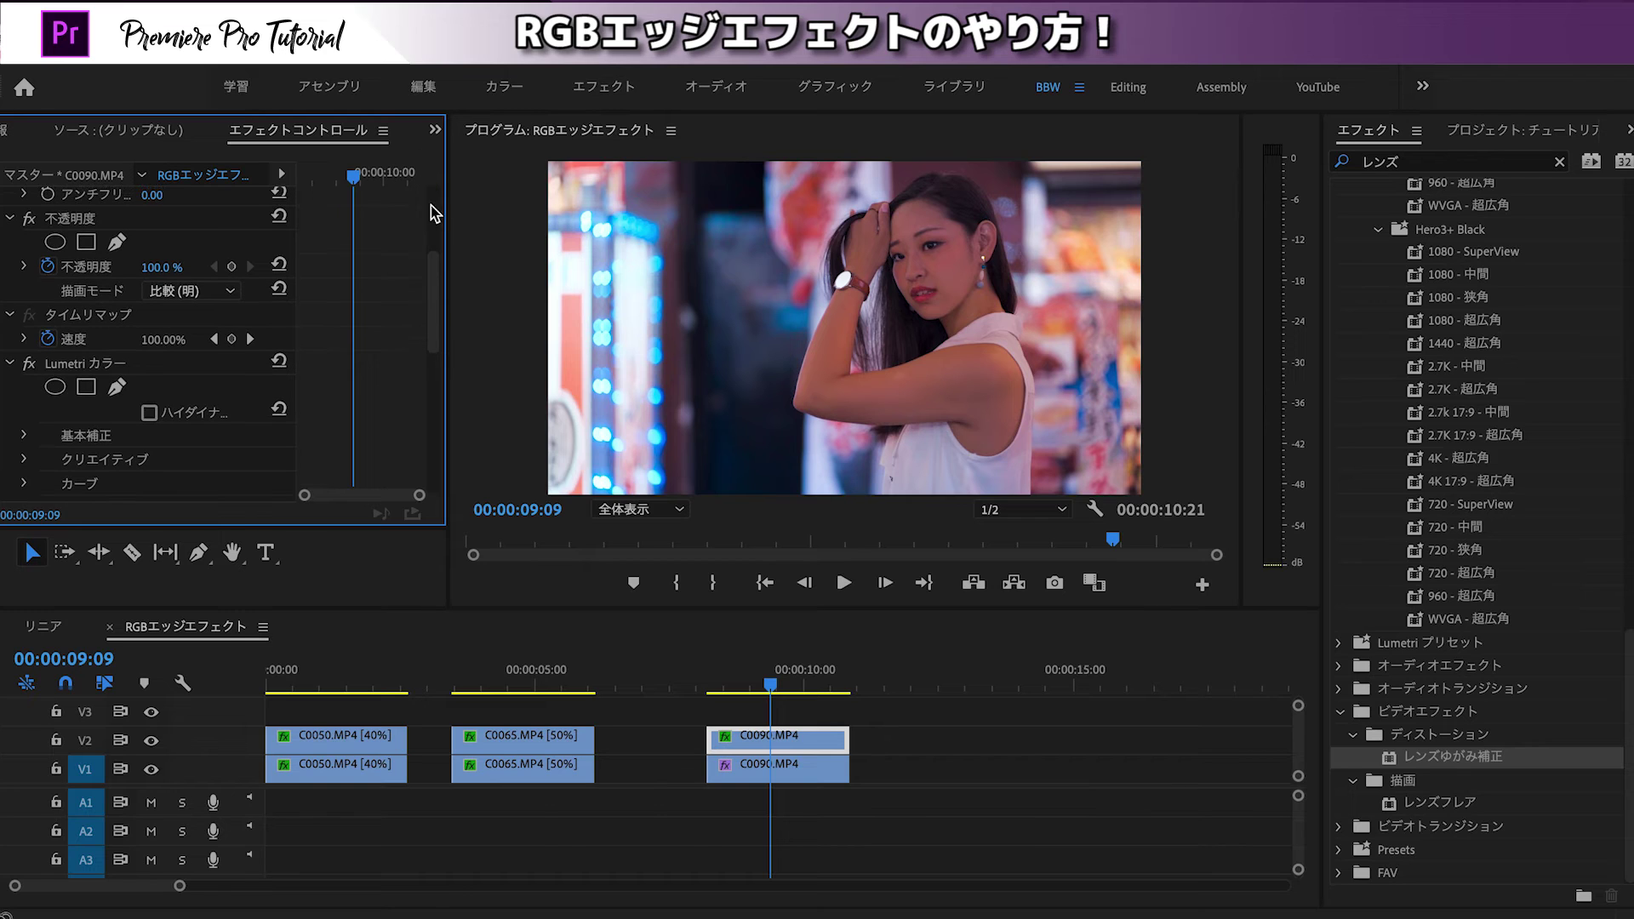
left_click_drag(435, 277, 436, 175)
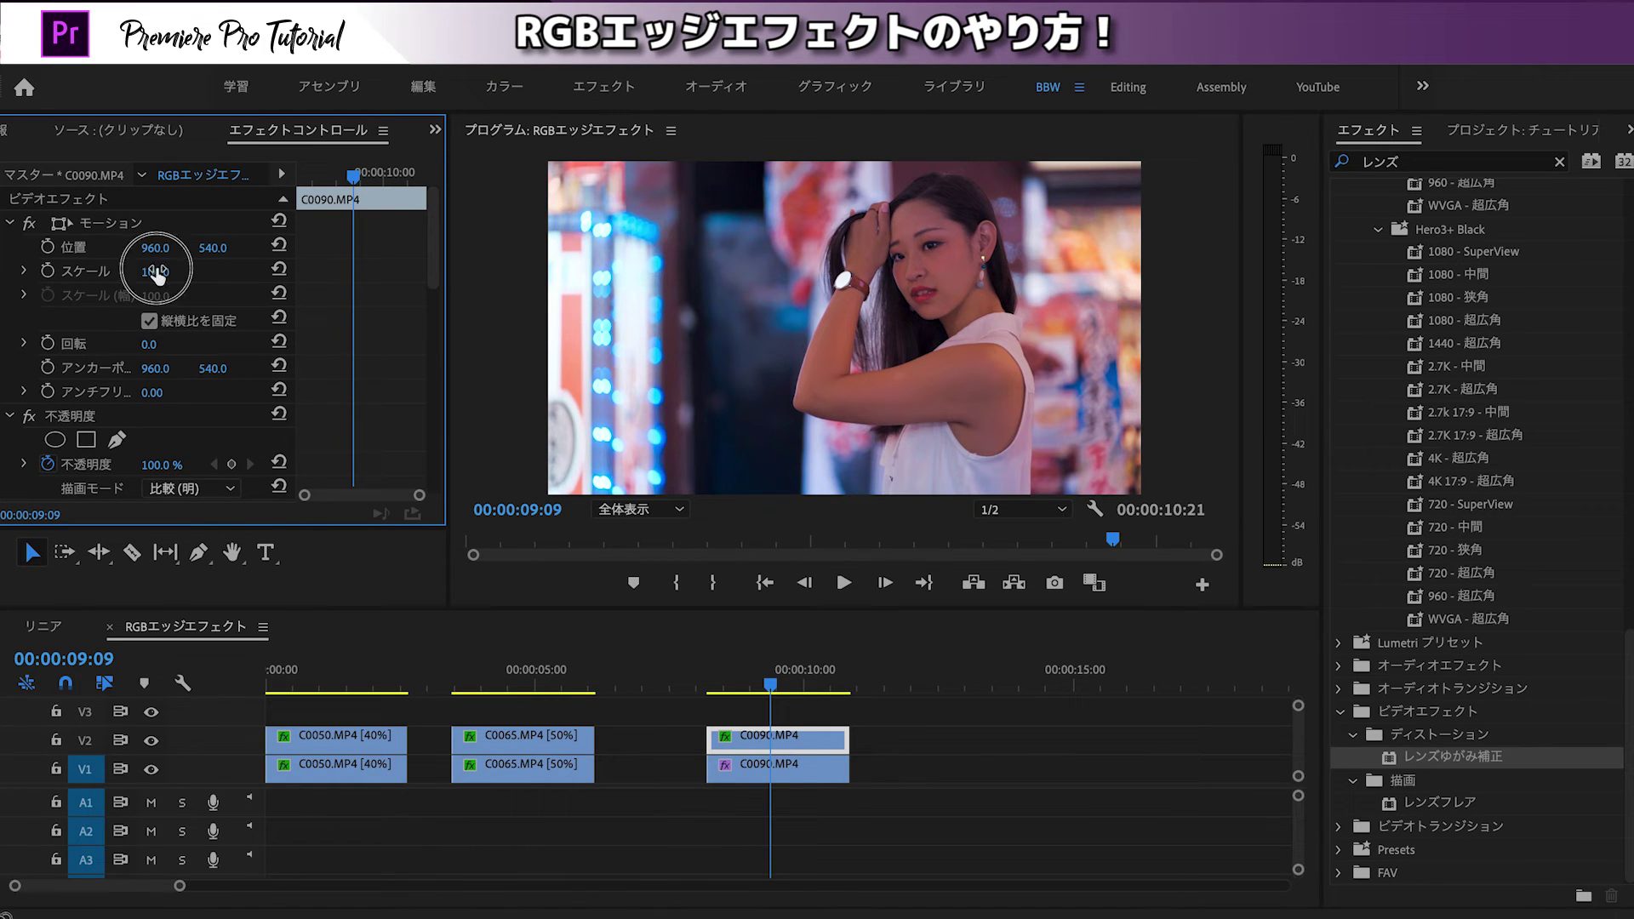
left_click(156, 272)
type("102")
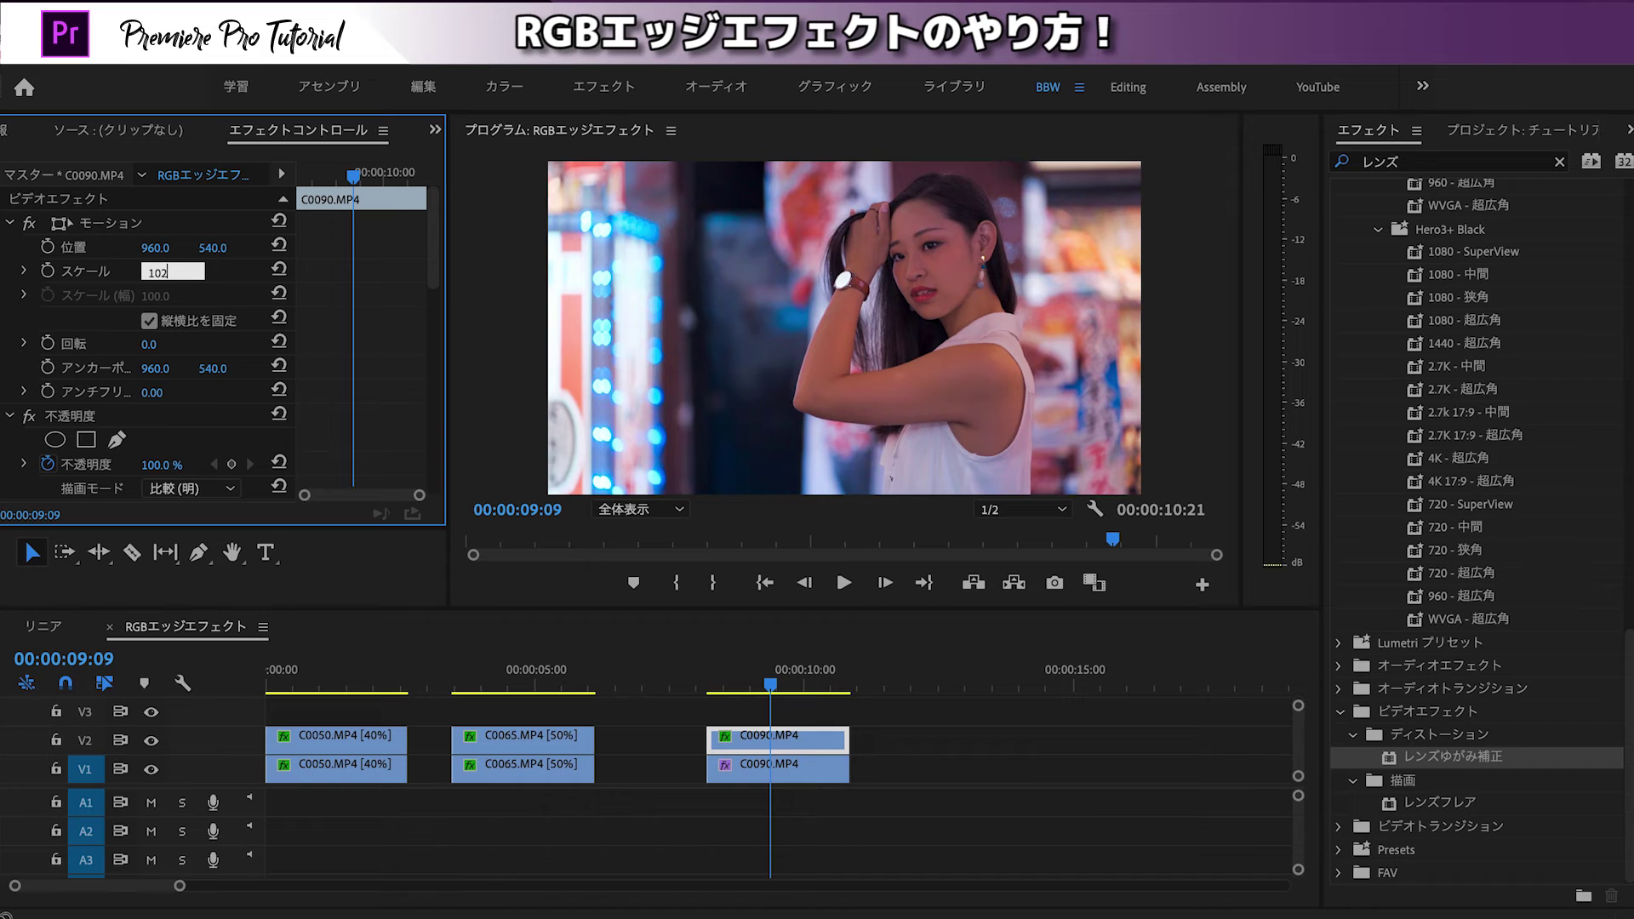
key("Return")
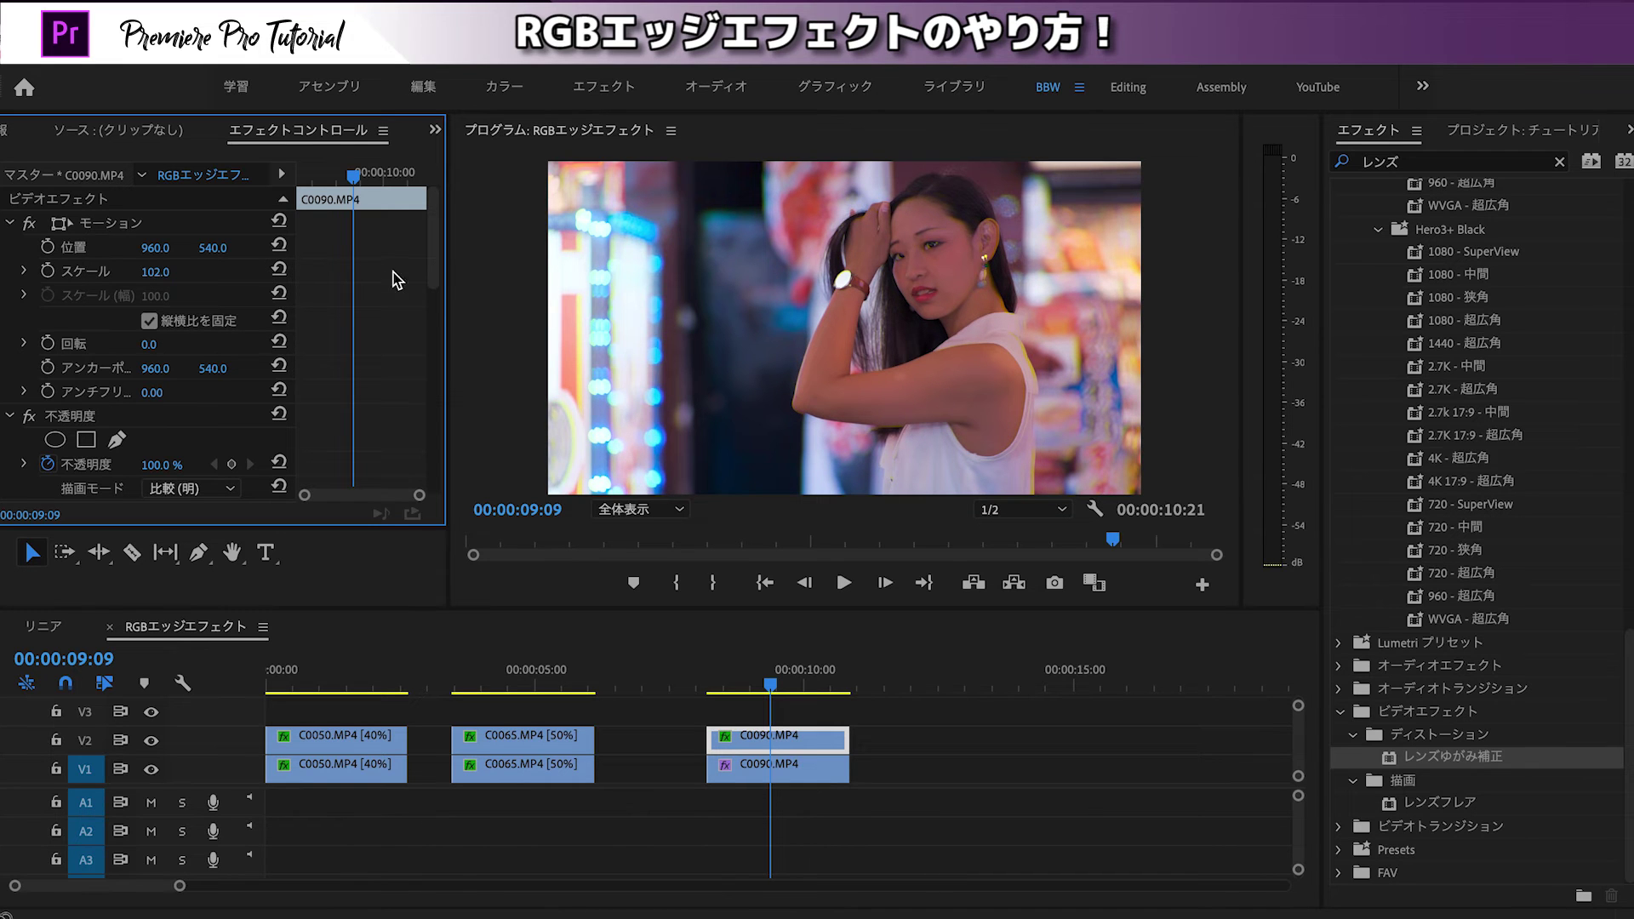
left_click_drag(432, 255, 431, 455)
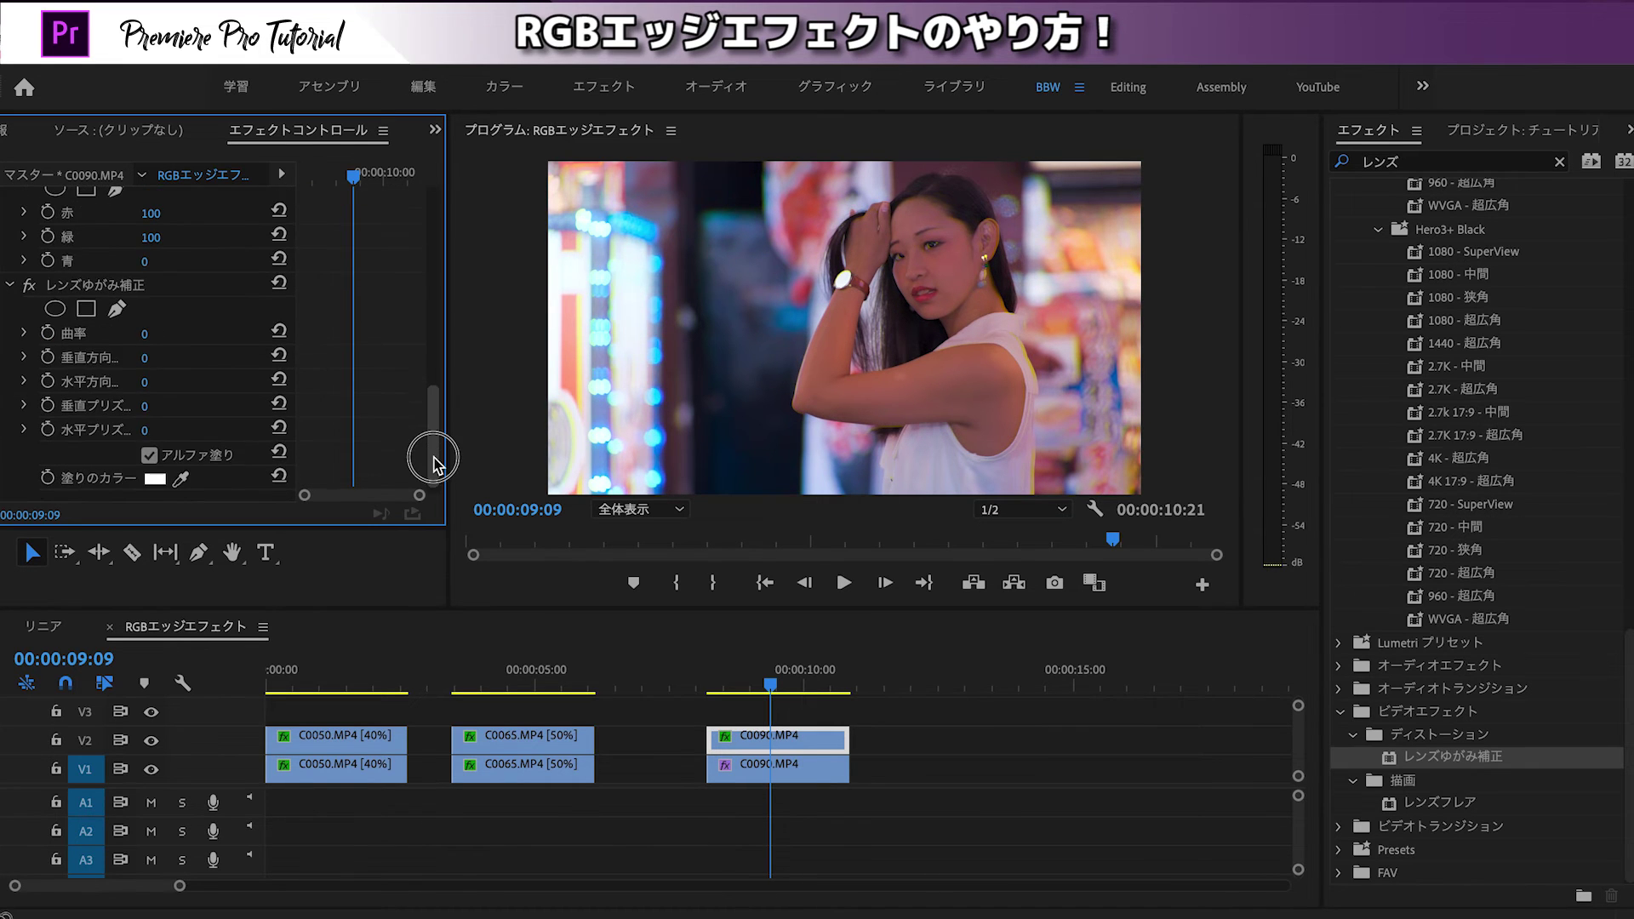
left_click(172, 330)
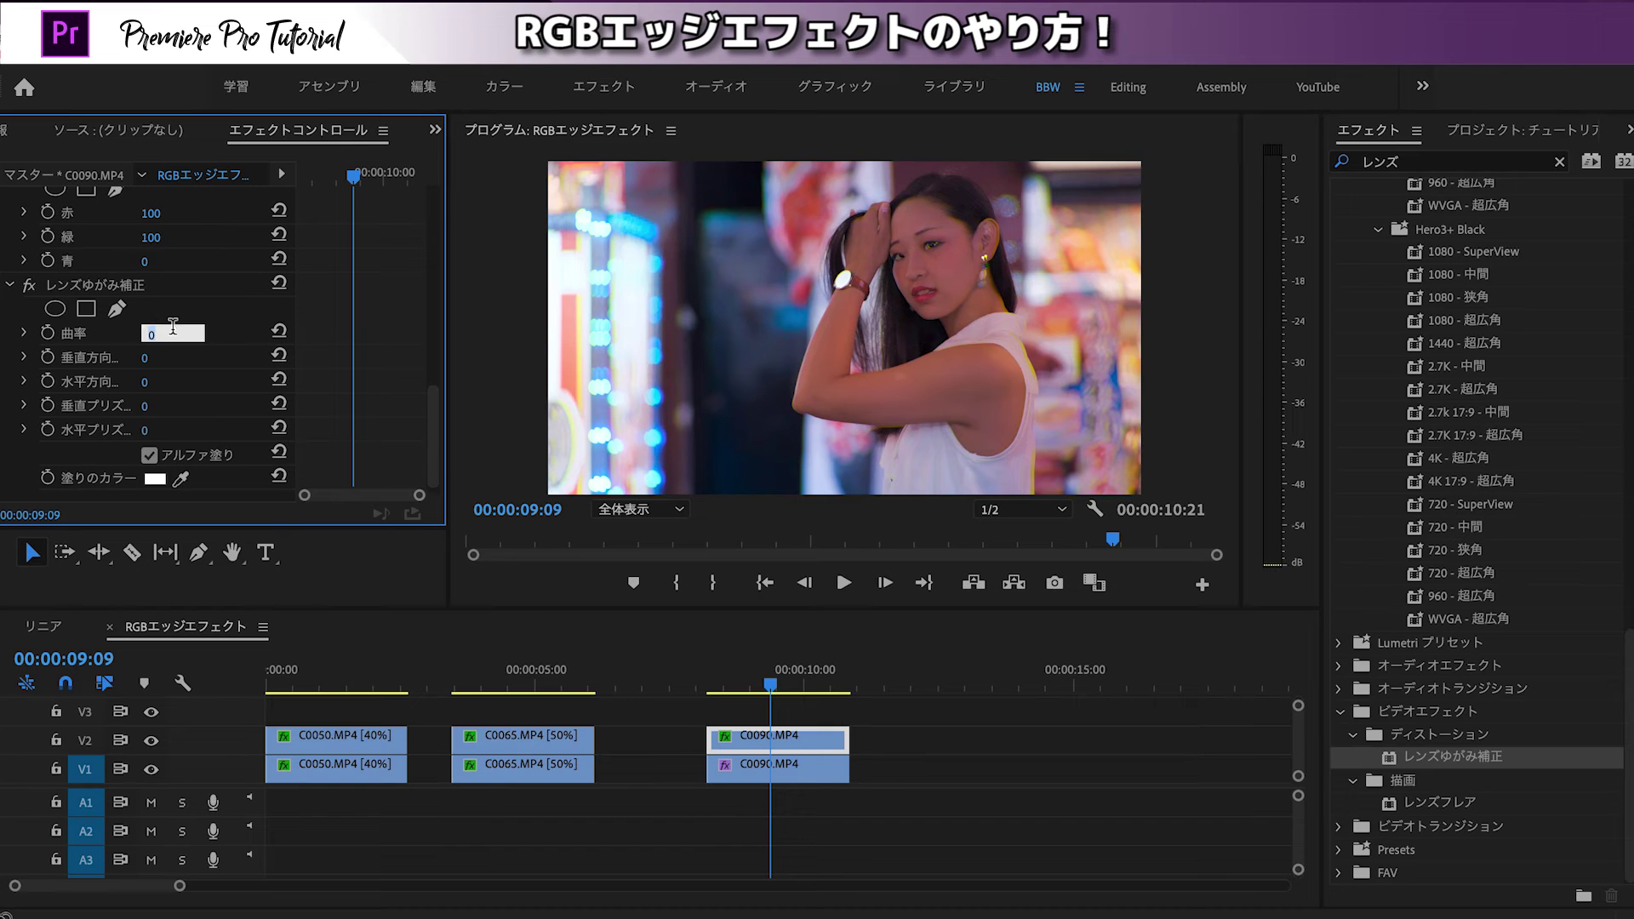
type("-5")
key("Return")
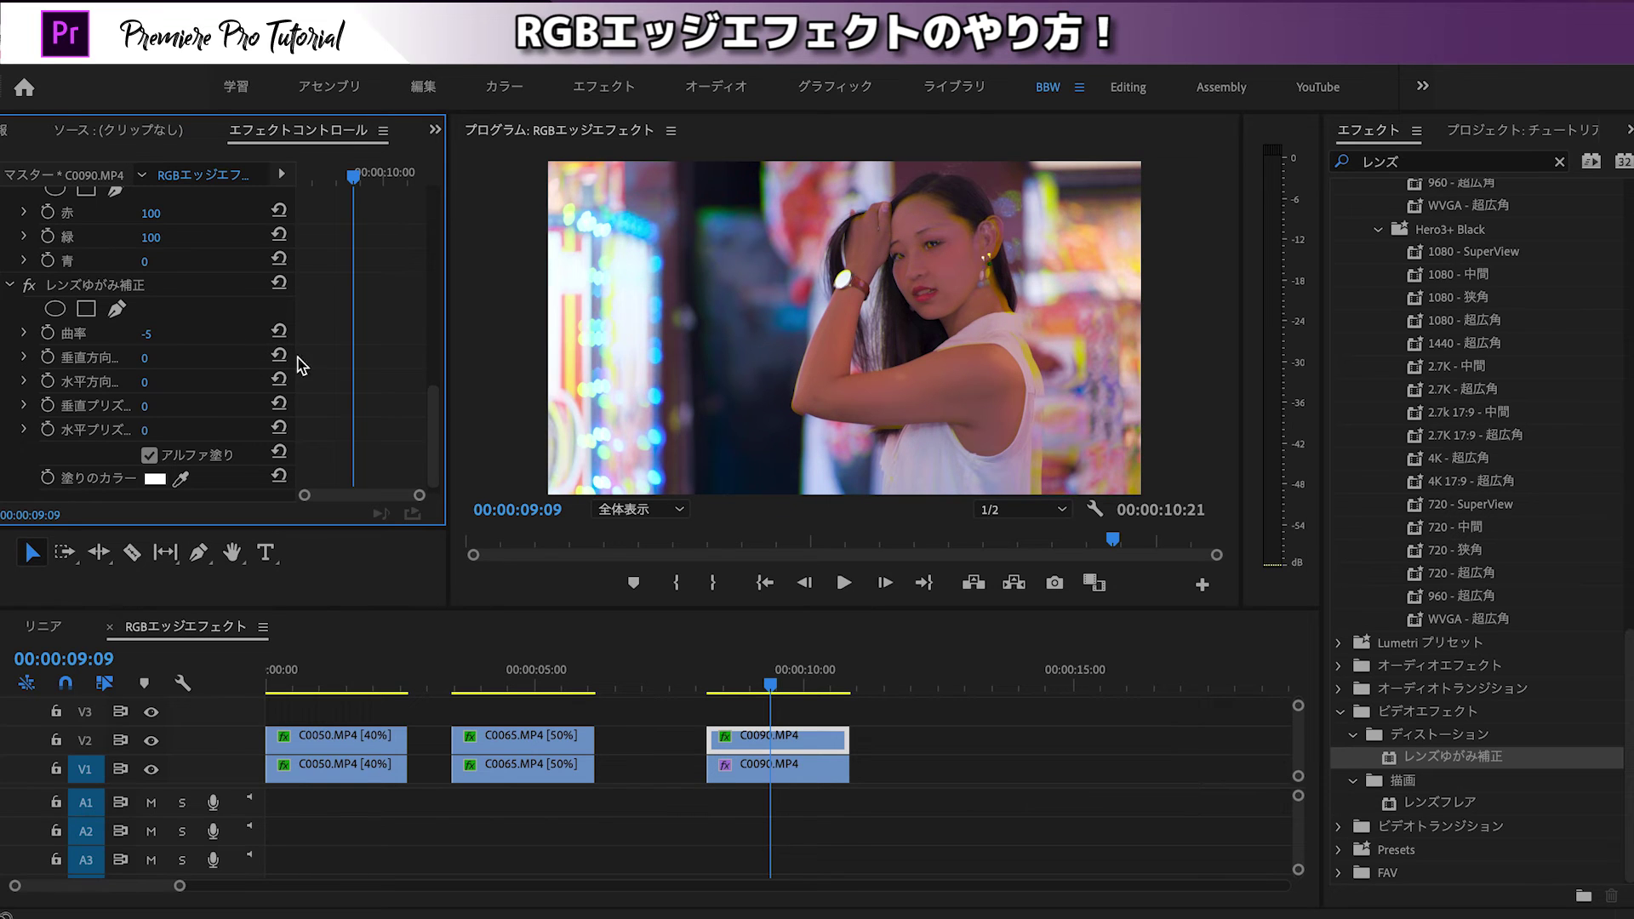
Step: Re-enter Color Balance values to red 50, green 0, blue 50 for a magenta tint
scroll(432, 401, "up", 1)
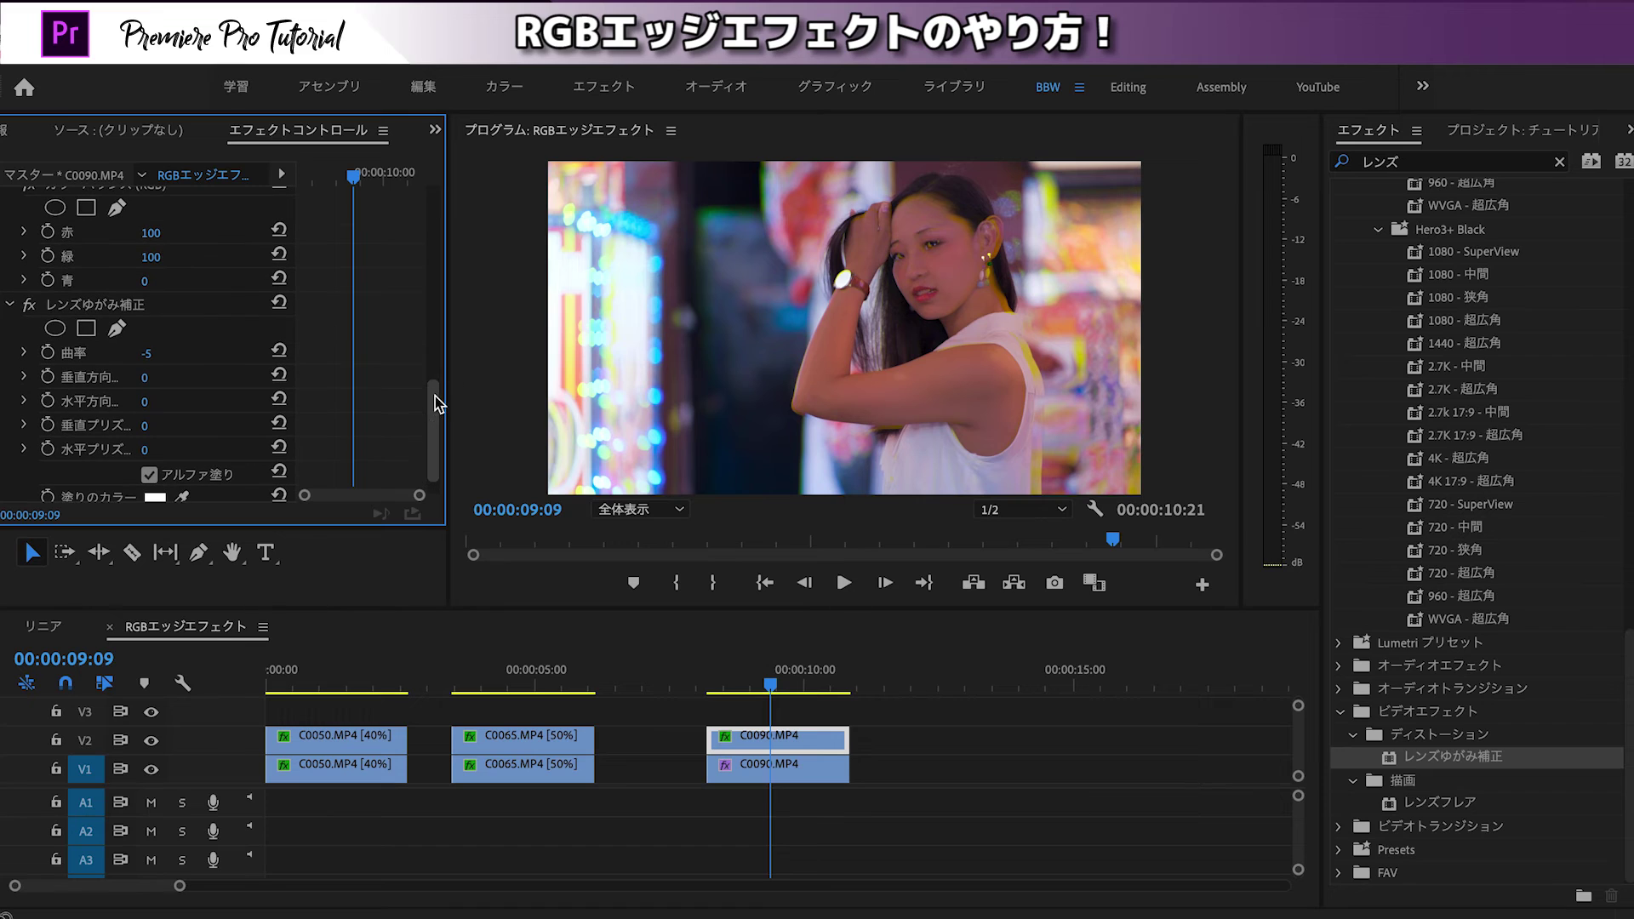
left_click(149, 282)
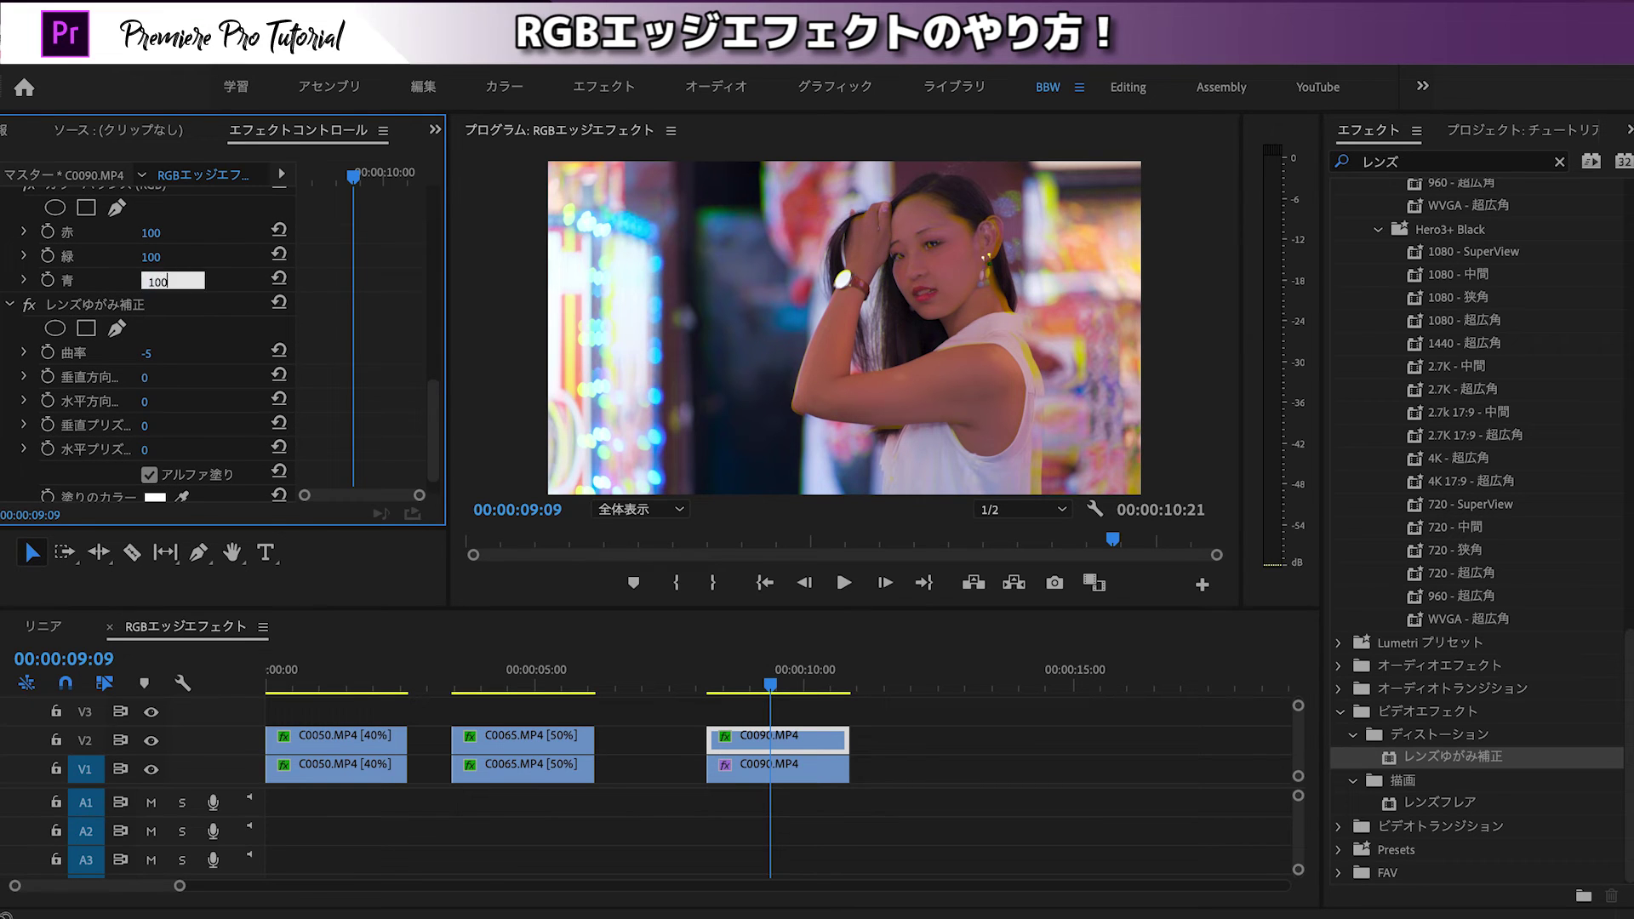
key("Return")
left_click(173, 255)
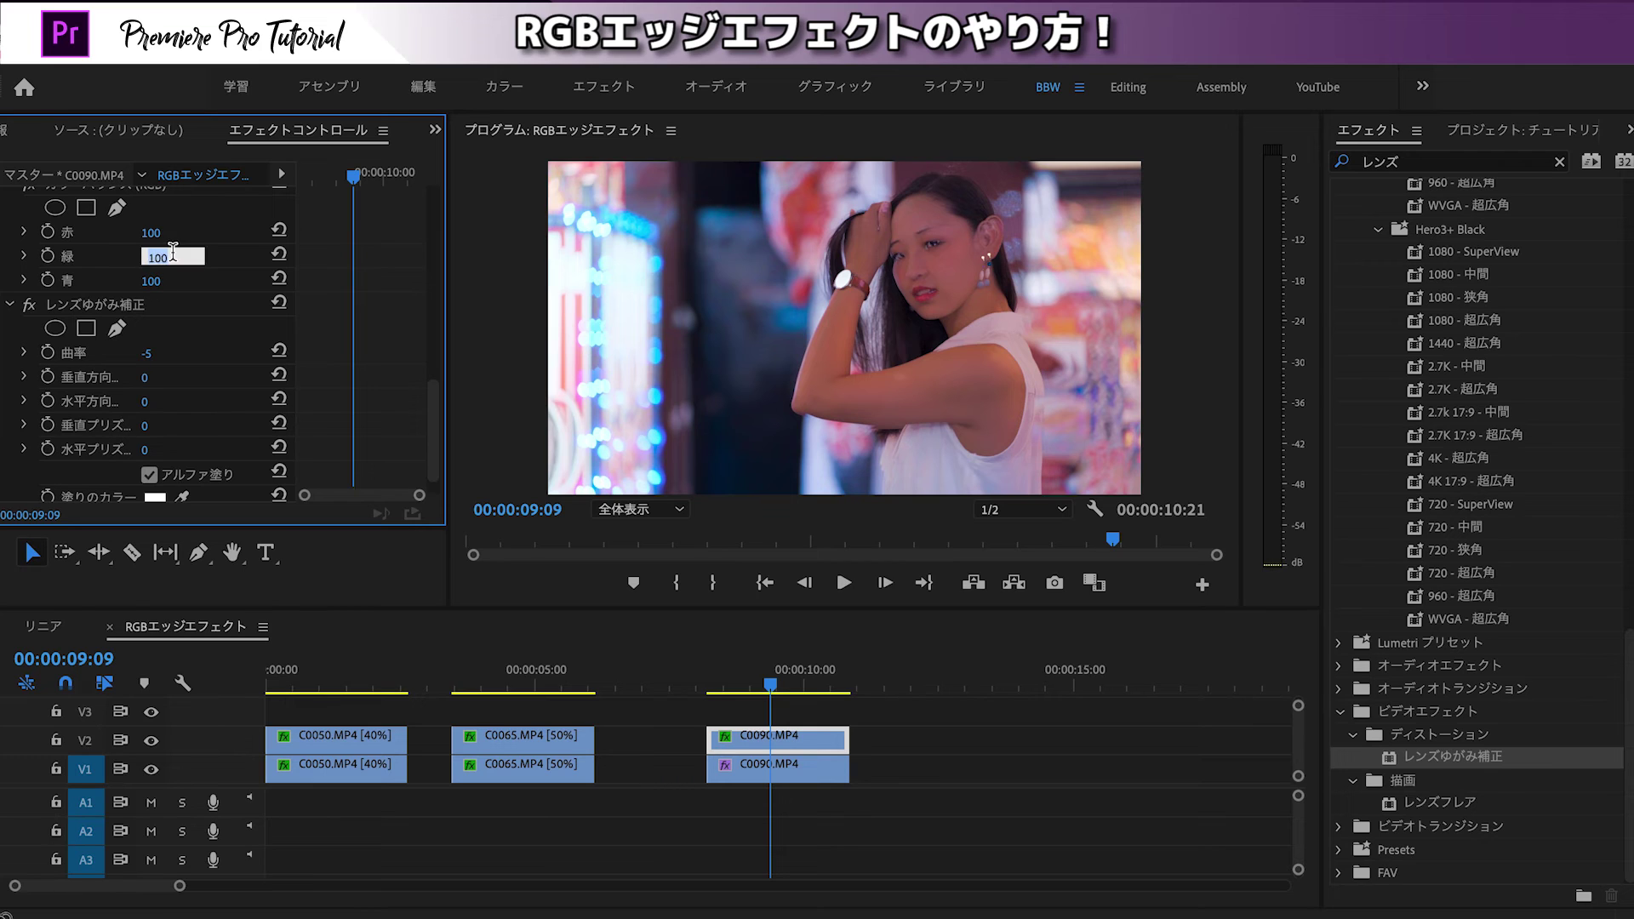
type("0")
key("Return")
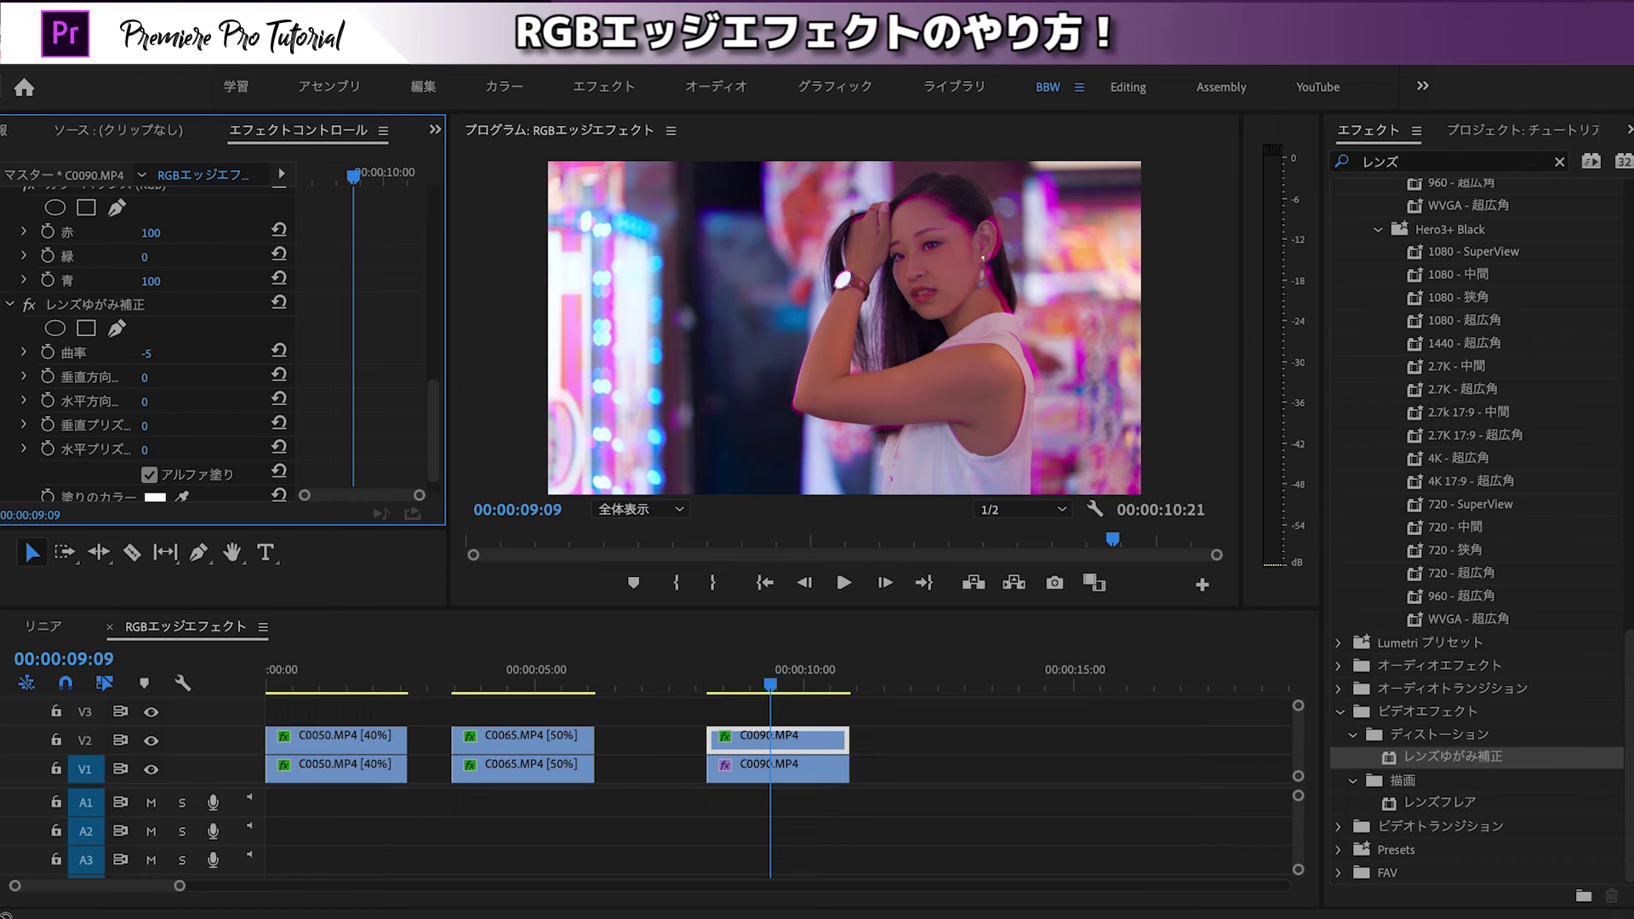
left_click(151, 234)
type("50")
key("Return")
left_click(151, 280)
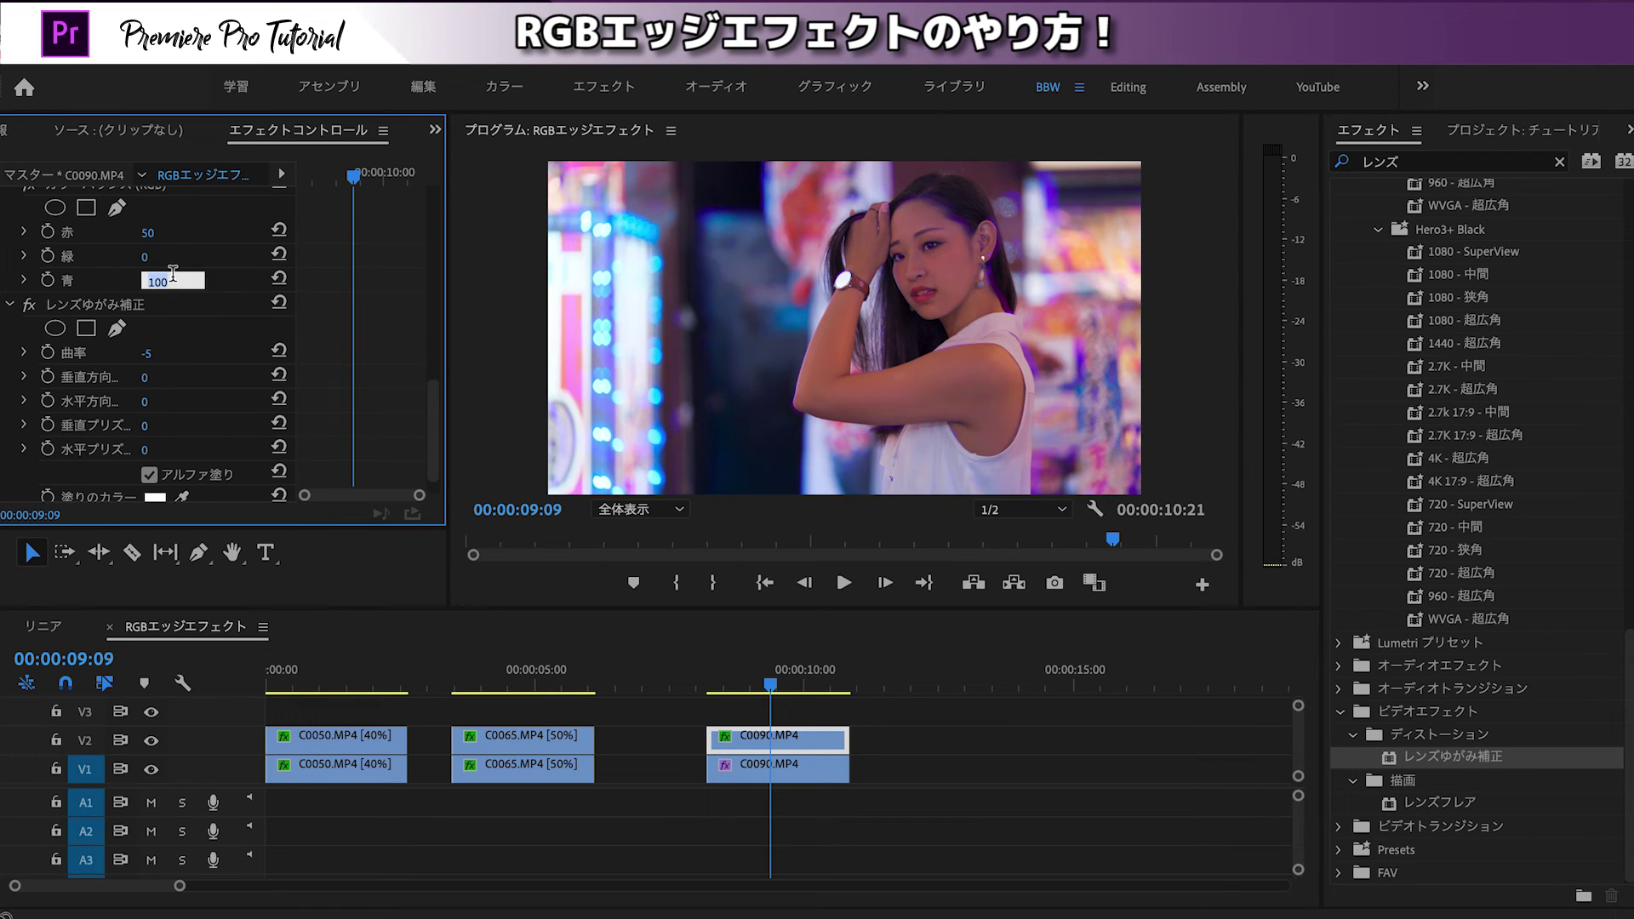
key("Return")
Step: Raise the C0090 copy's Motion Scale to 104
left_click_drag(442, 423, 437, 256)
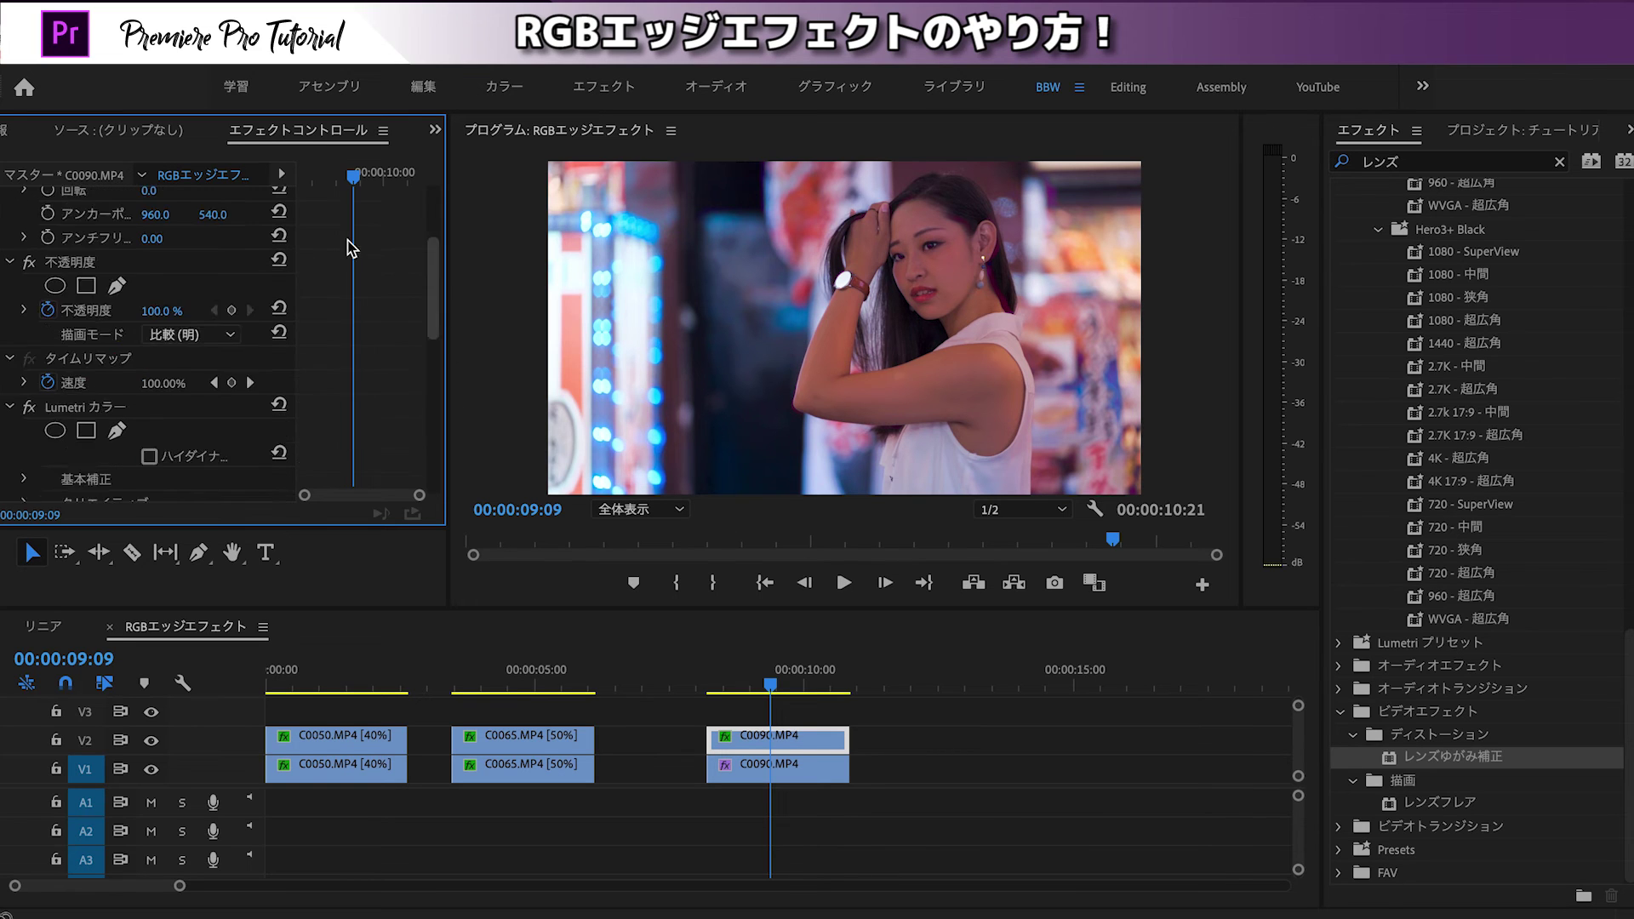
left_click(157, 272)
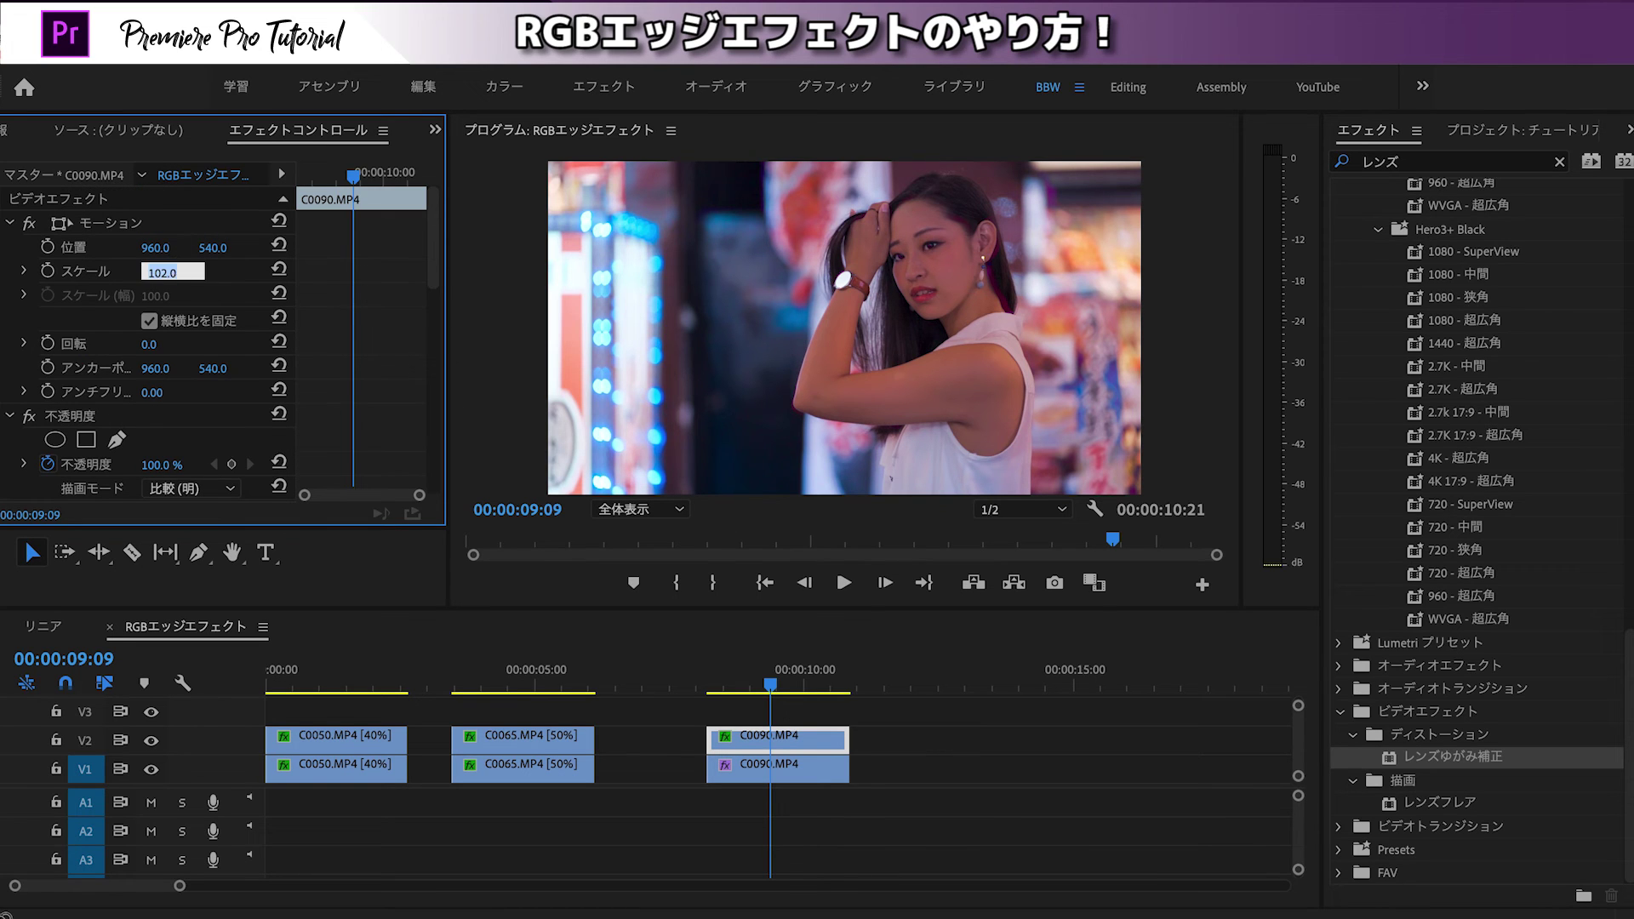
type("104")
key("Return")
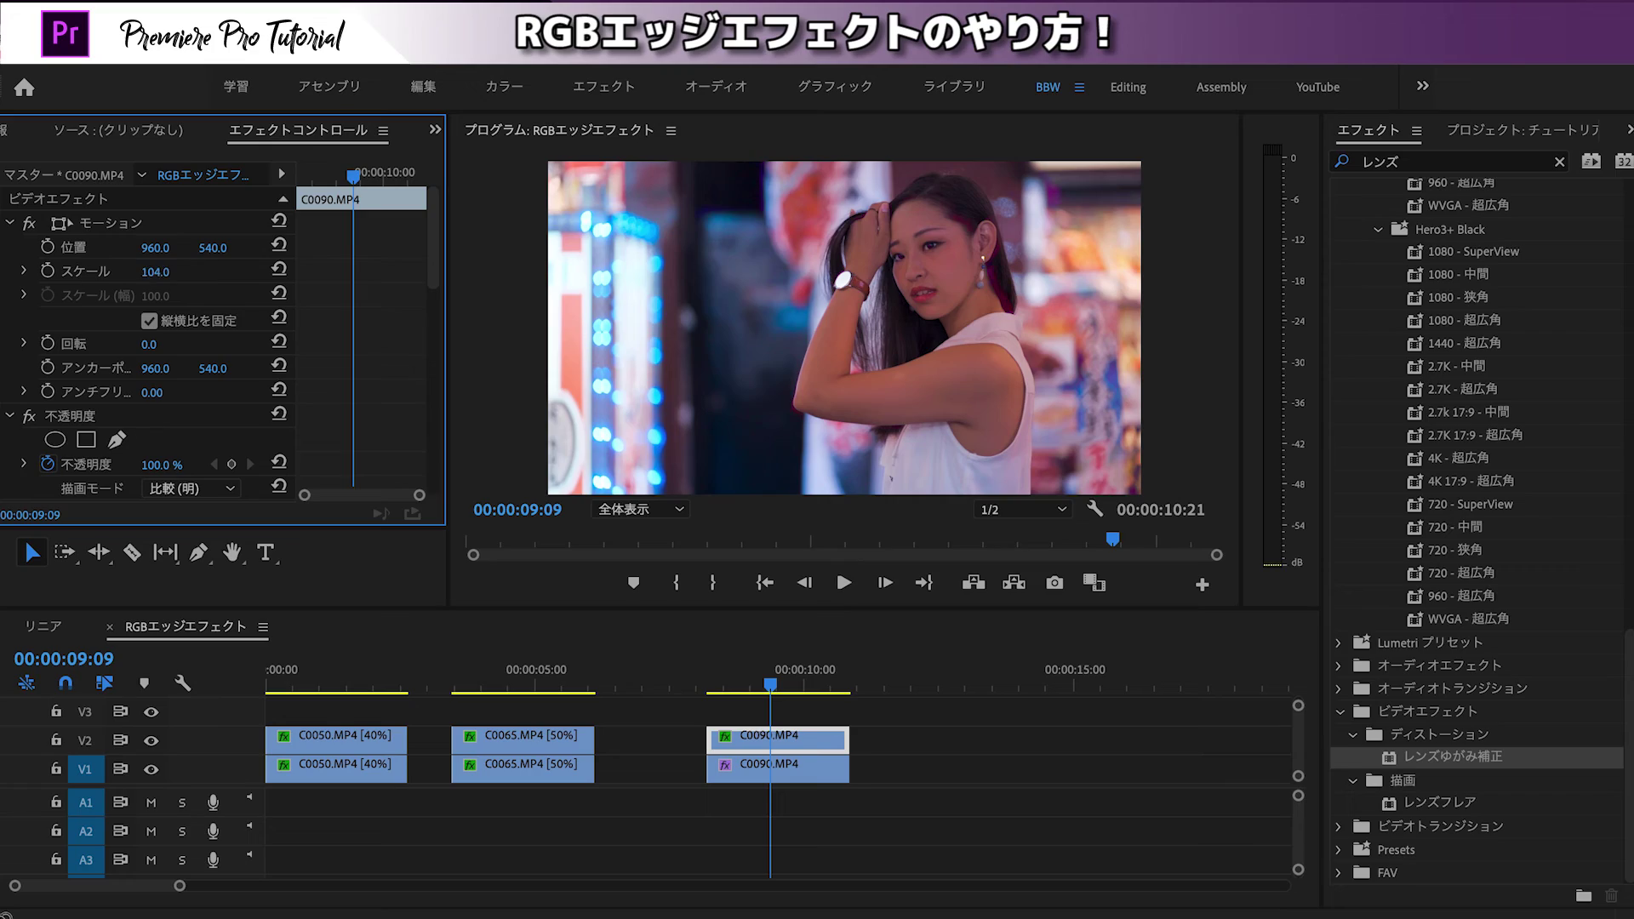